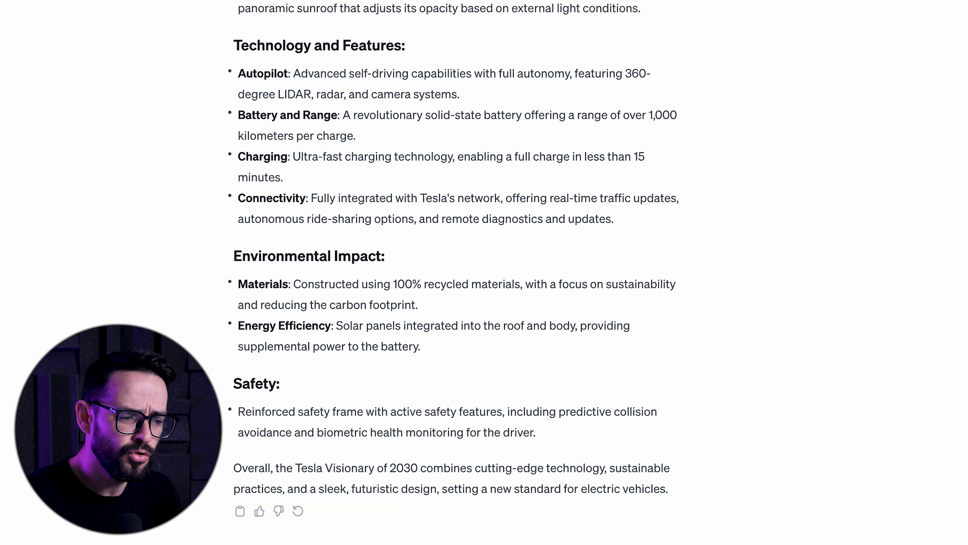
Read through the ChatGPT description of the Tesla Visionary, from its exterior design to its safety features
scroll(464, 394, "up", 20)
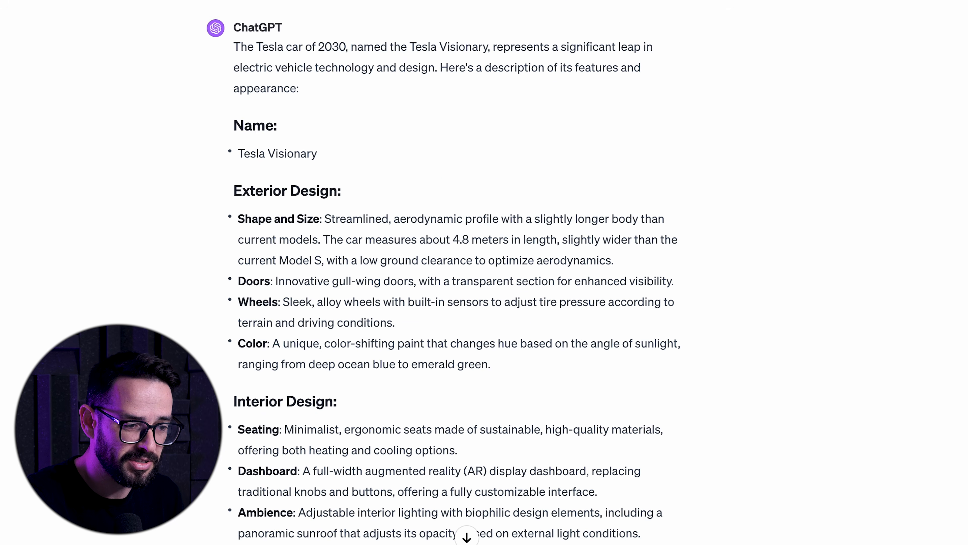
scroll(464, 267, "down", 3)
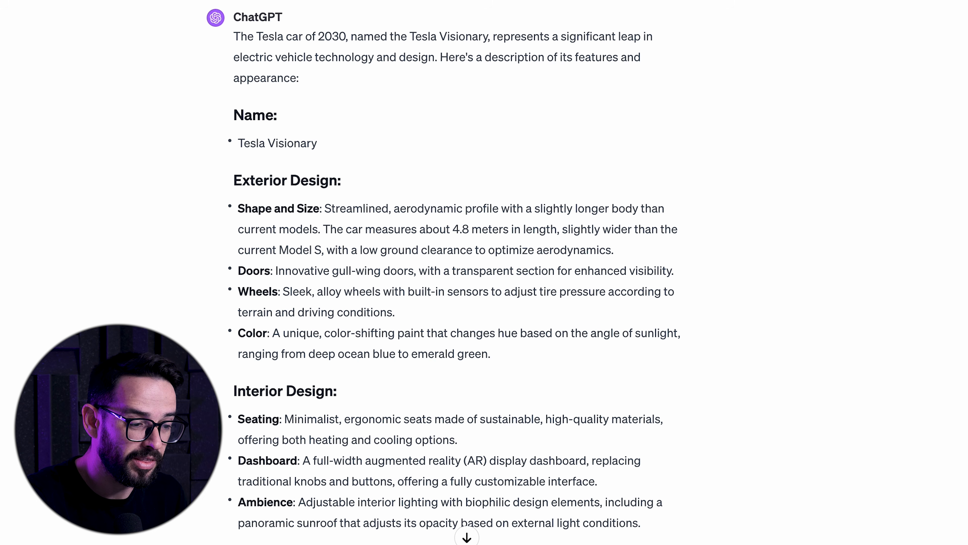
scroll(454, 273, "down", 7)
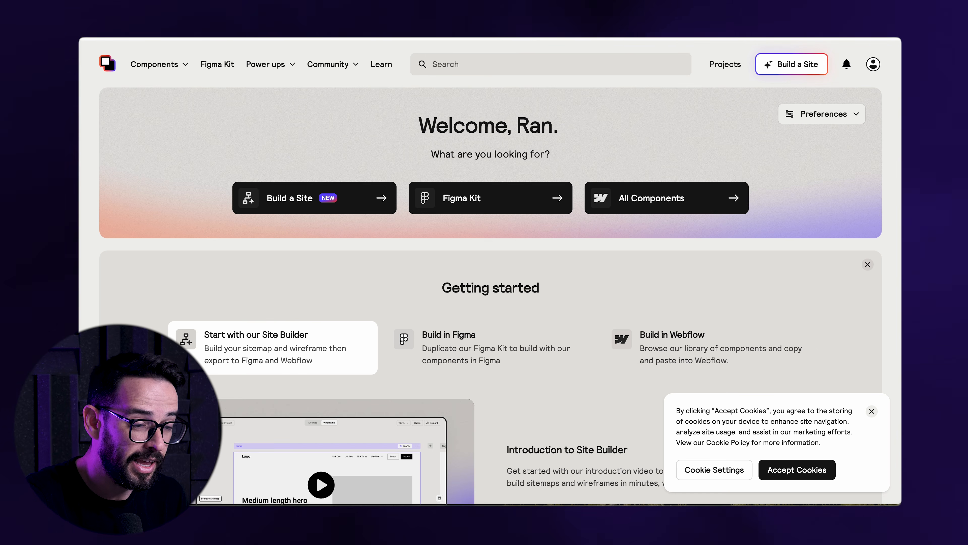
In Relume, start a new site with the company description "Tesla, is a leading electric car company." and set the sitemap to 1-5 pages
left_click(802, 69)
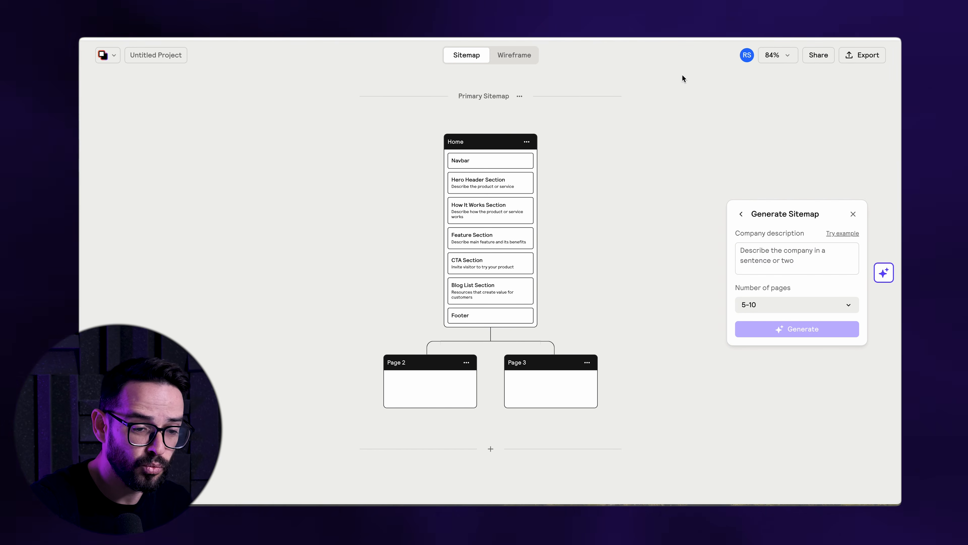
type("Tesla, is a leading elect")
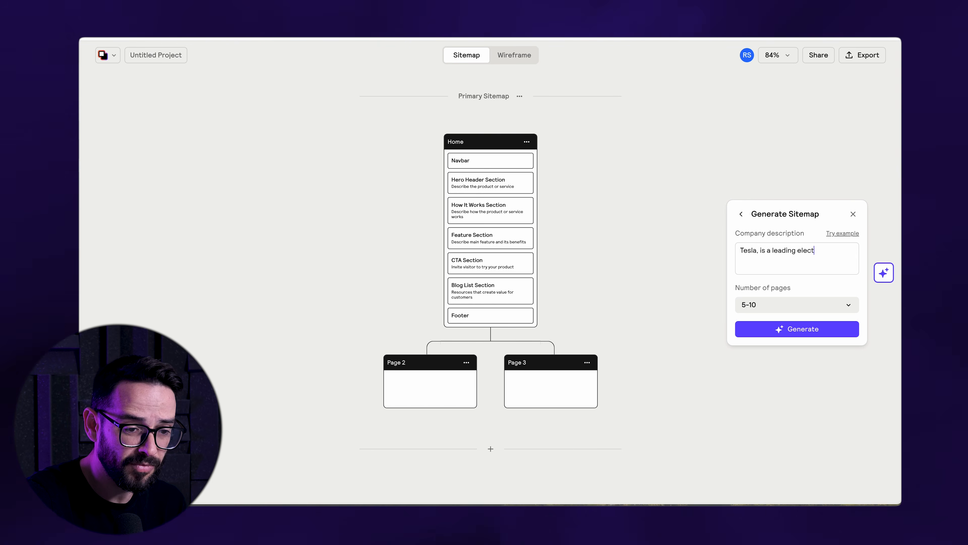
type("ric car company.")
left_click(761, 304)
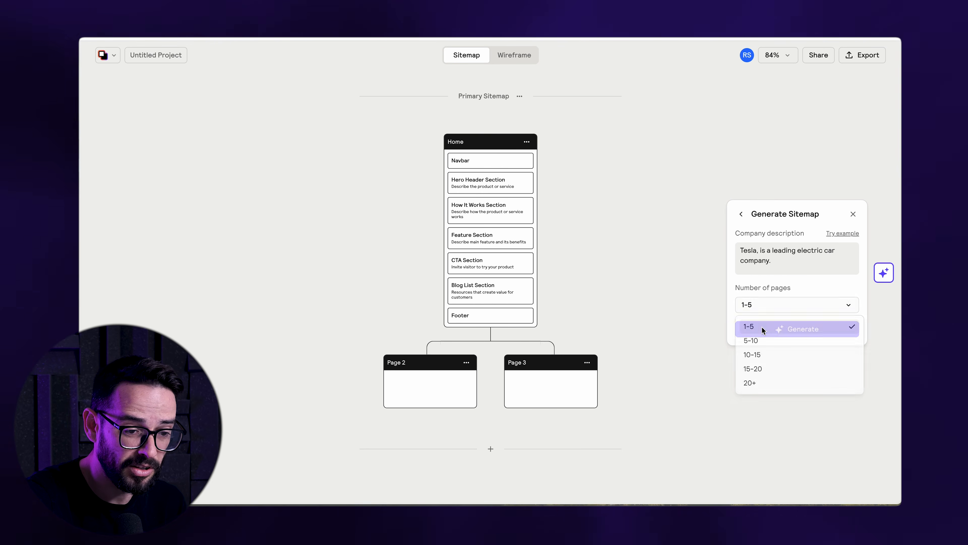
left_click(761, 326)
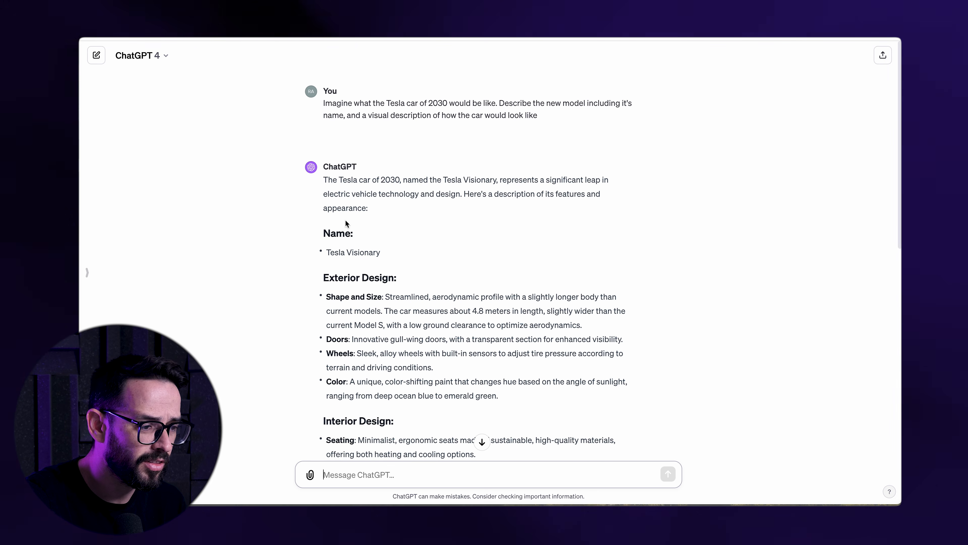
Copy the Tesla Visionary description from ChatGPT, starting at its name, and paste it below the company sentence in Relume's description
scroll(298, 216, "down", 5)
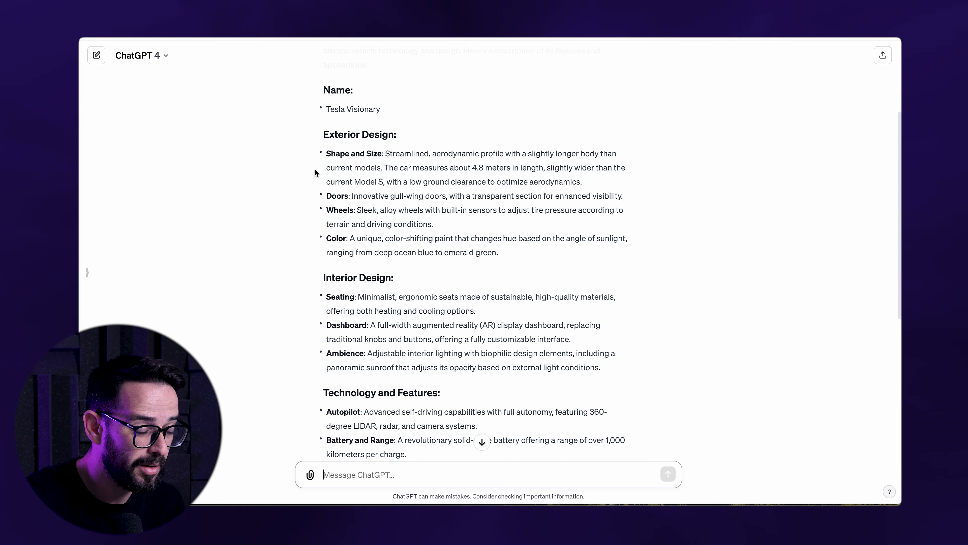
scroll(322, 142, "up", 5)
left_click_drag(322, 236, 529, 369)
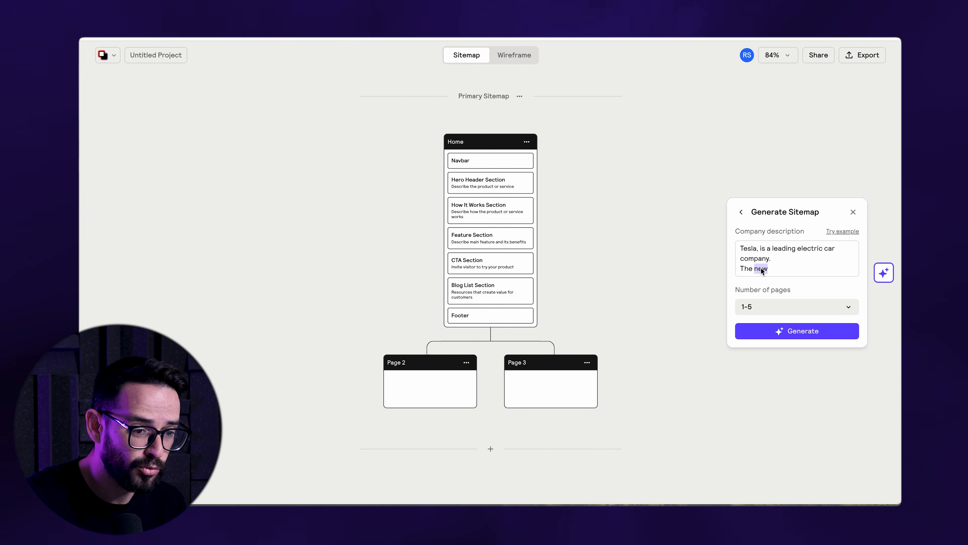
triple_click(761, 269)
key("ctrl+v")
Replace the description's "Name:" label with "The new car model is", set off by a blank line, and generate the sitemap
scroll(764, 270, "up", 10)
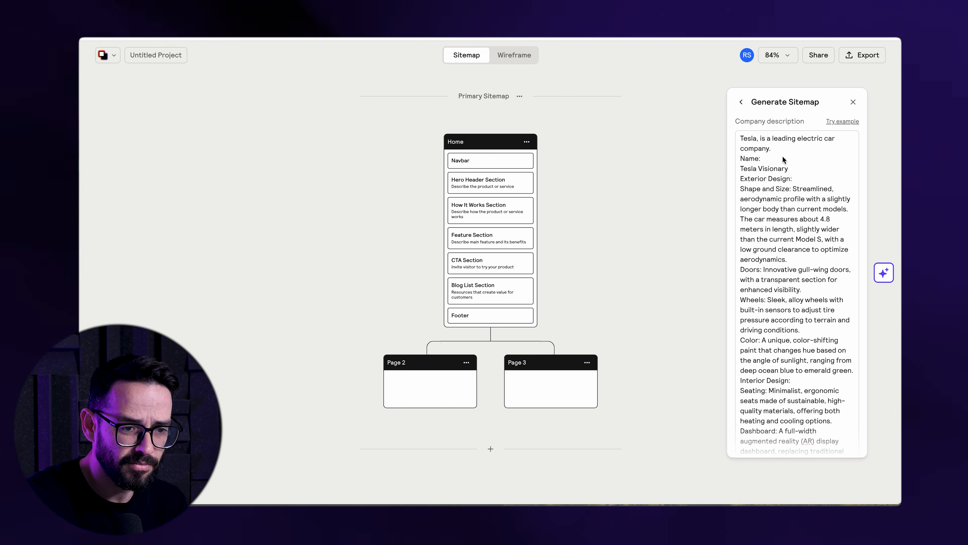
left_click(773, 148)
key("Return")
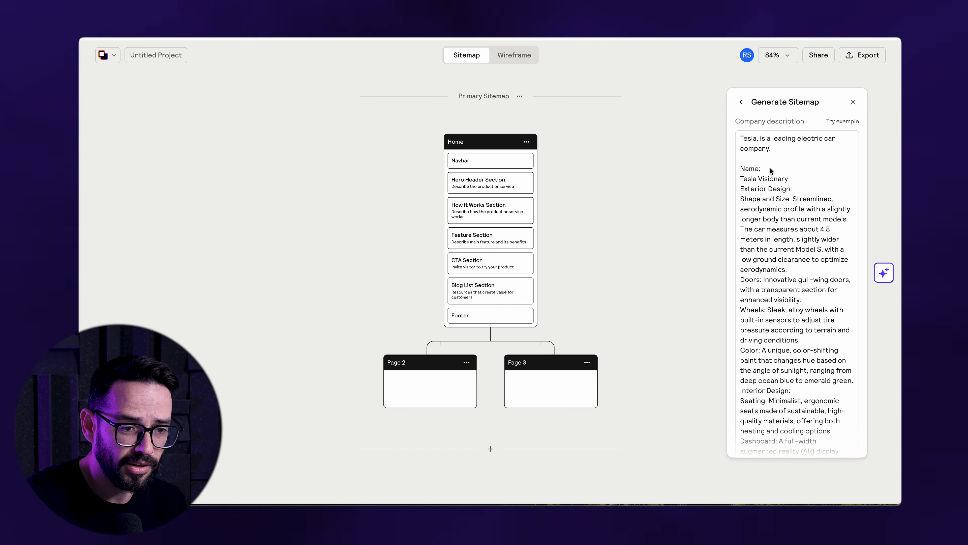
type("The new car model is")
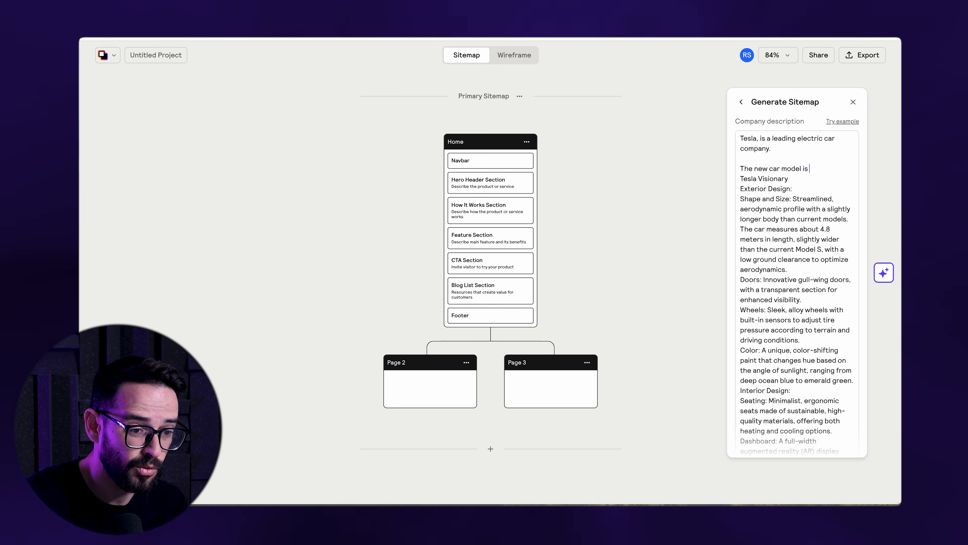
scroll(794, 176, "down", 10)
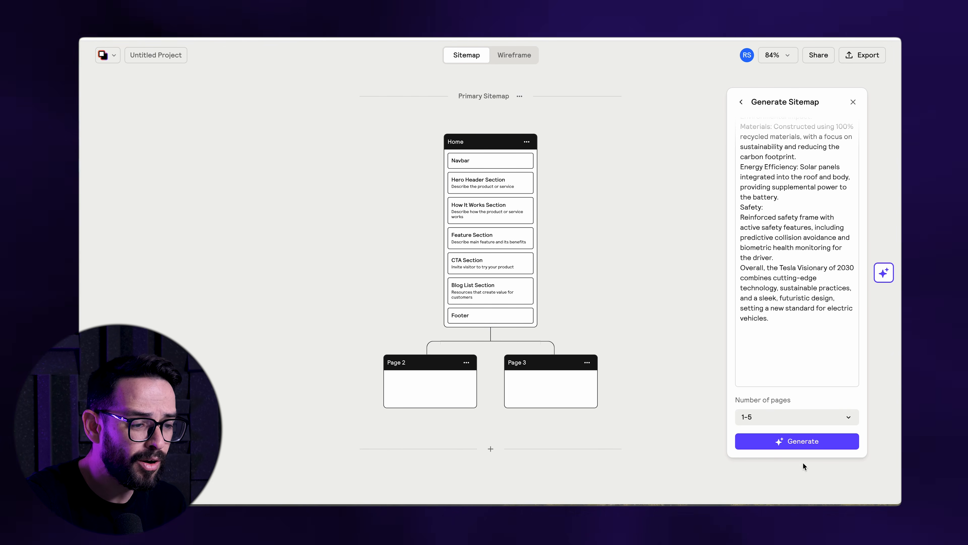
left_click(805, 442)
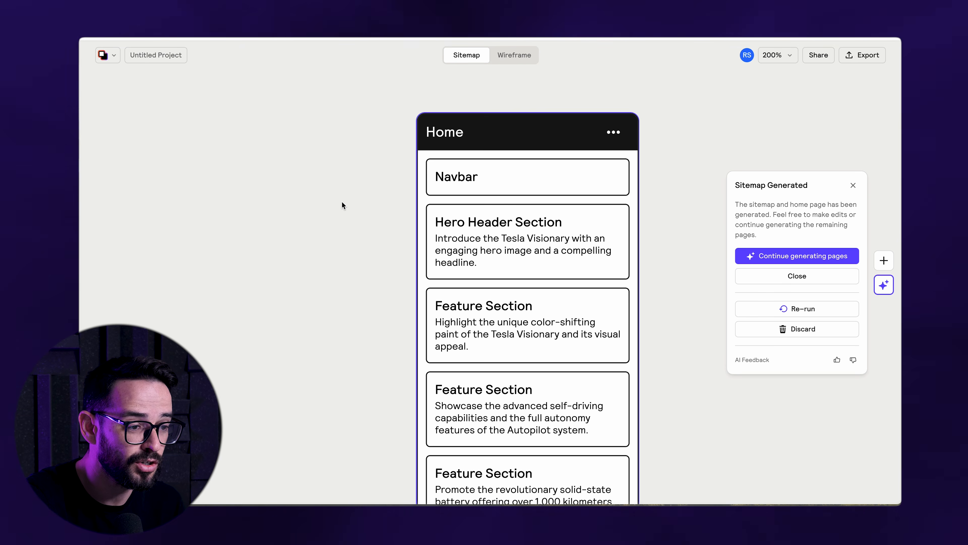
Examine the generated sitemap, from the Home page sections down to the About Us, Visionary and lower-level pages
scroll(341, 200, "down", 3)
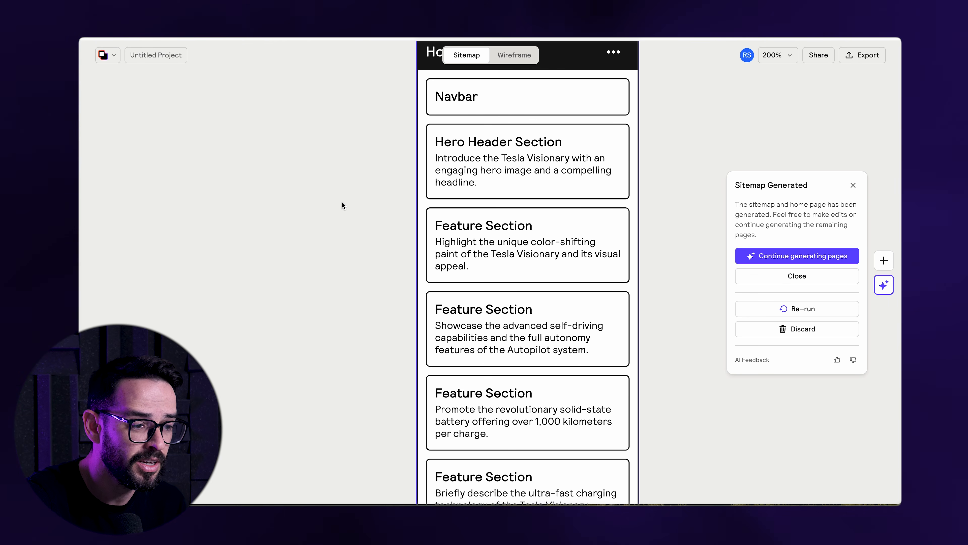
scroll(341, 201, "down", 2)
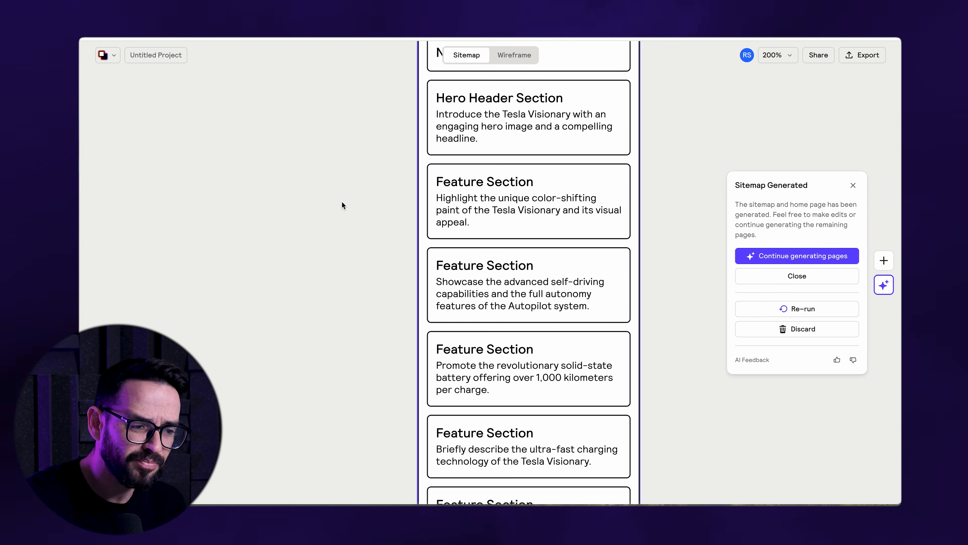
scroll(369, 204, "down", 3)
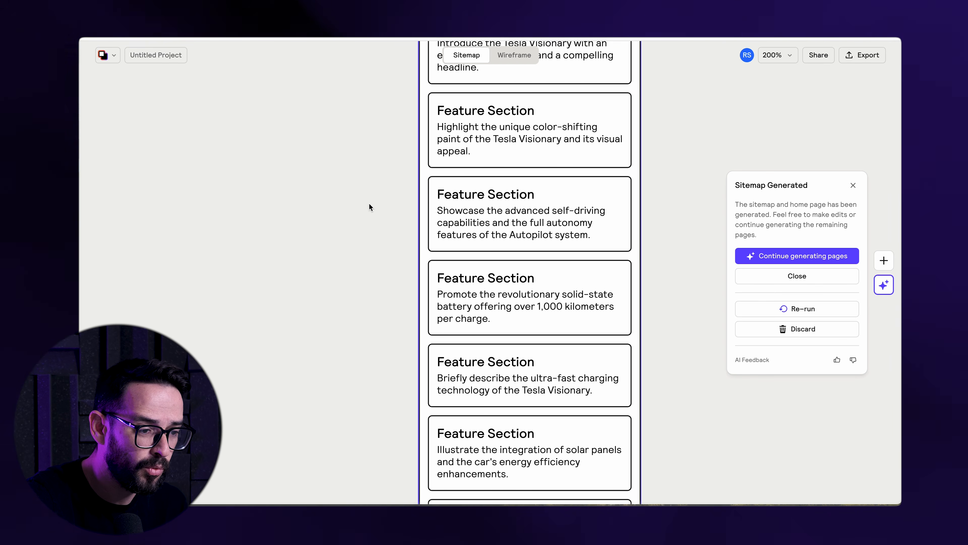
scroll(368, 207, "down", 4)
key("ctrl+minus")
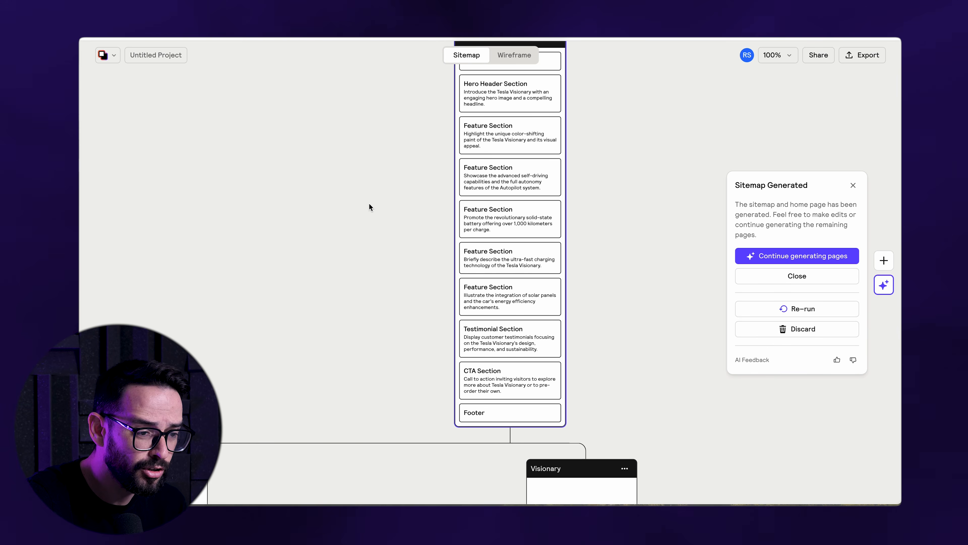
scroll(369, 207, "down", 7)
key("ctrl+minus")
key("ctrl+plus")
mouse_move(182, 299)
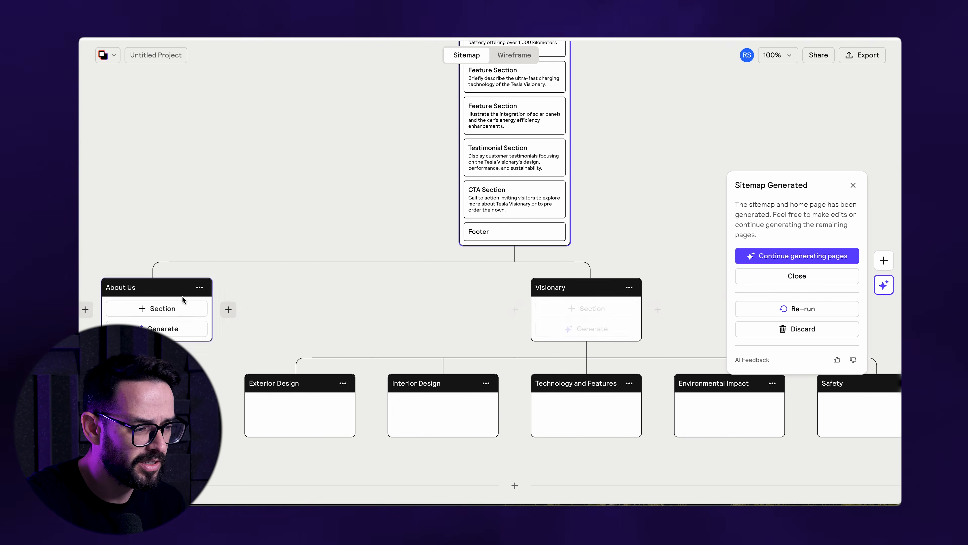
scroll(179, 284, "left", 1)
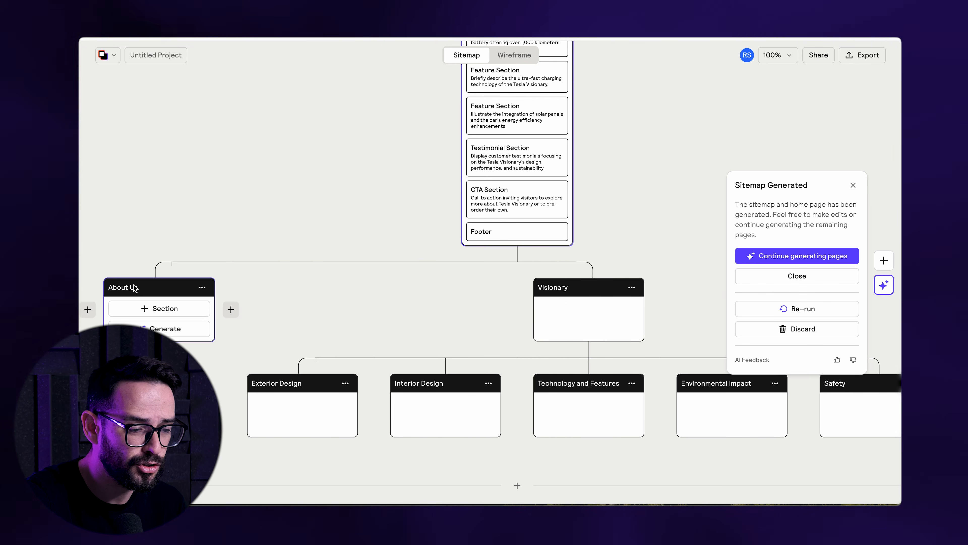
scroll(327, 300, "left", 1)
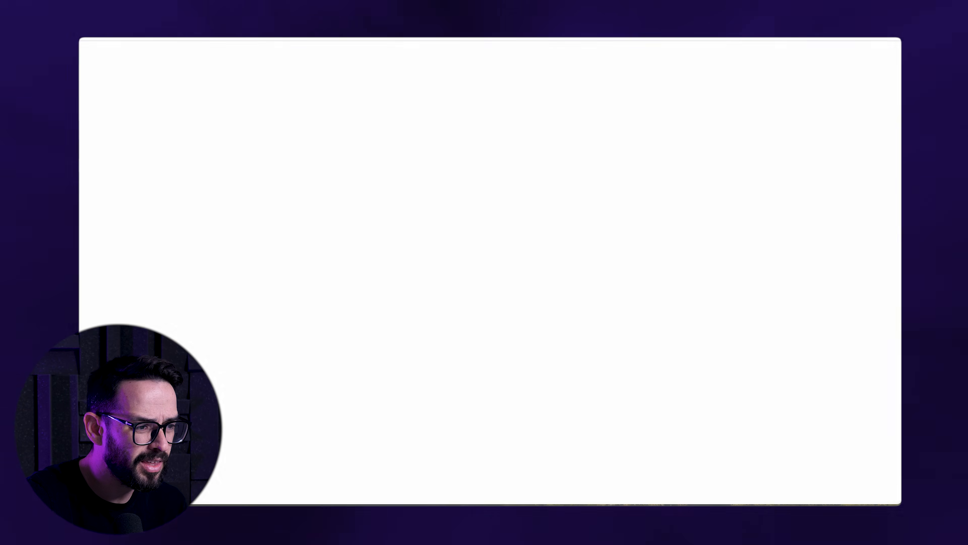
Open the Tesla website in the browser as a reference for the page structure
type("la")
key("Return")
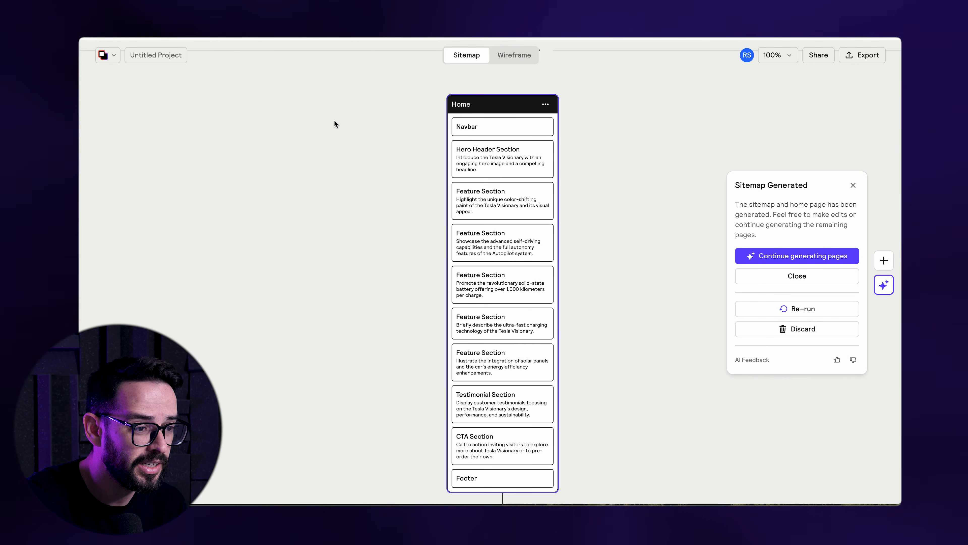
Add two pages named Energy and Shop under Home in the Relume sitemap, right after About Us
scroll(334, 123, "down", 8)
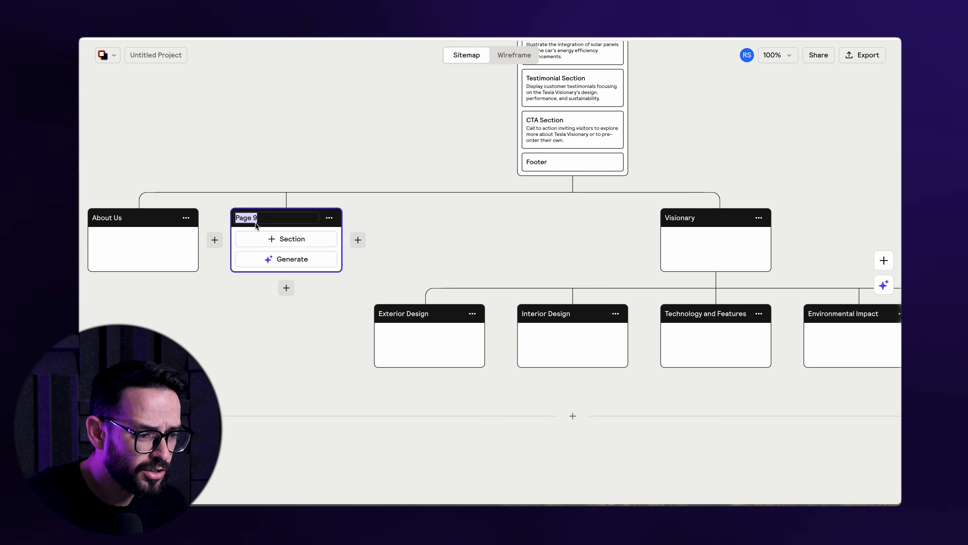
type("Eve")
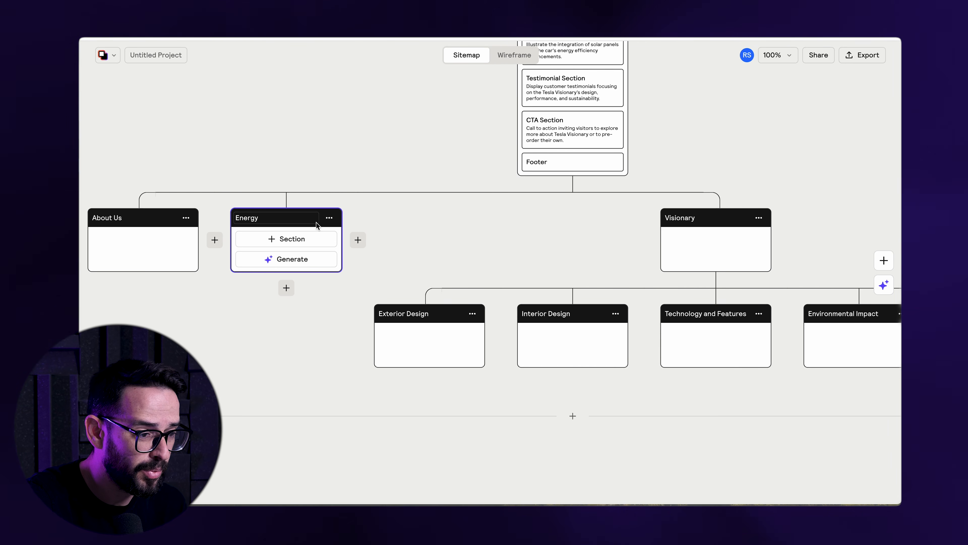
left_click(358, 240)
double_click(394, 217)
type("Shop")
left_click(417, 122)
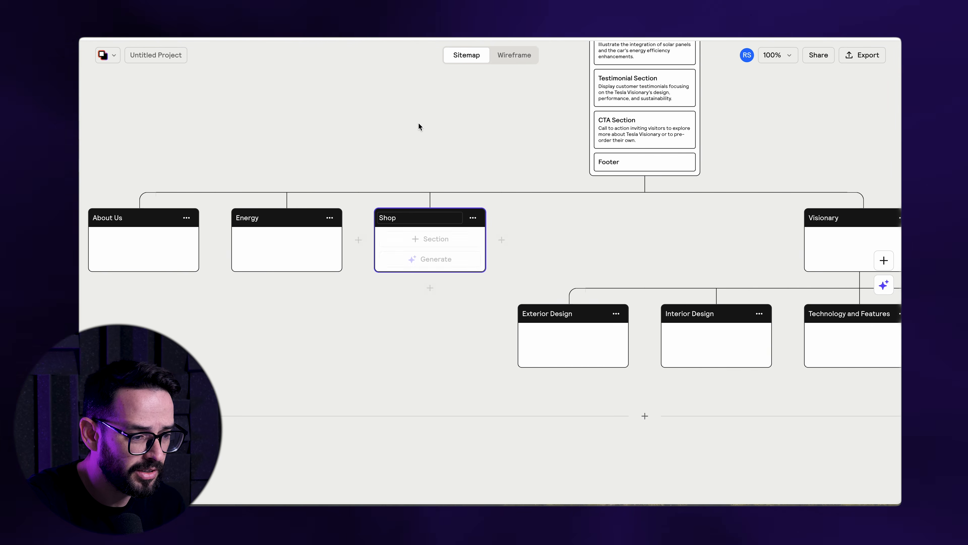
Generate the sections of the About Us, Energy and Shop pages
key("super+minus")
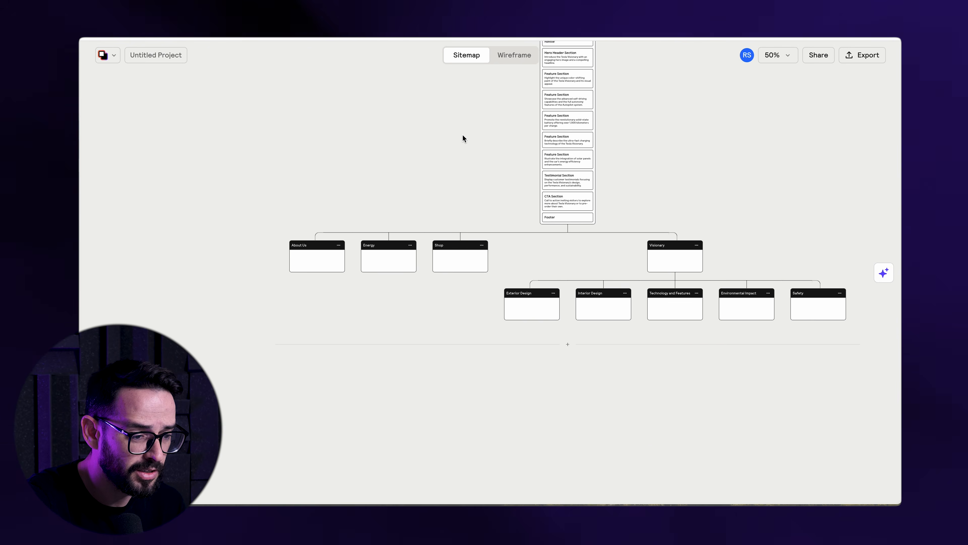
scroll(462, 134, "up", 2)
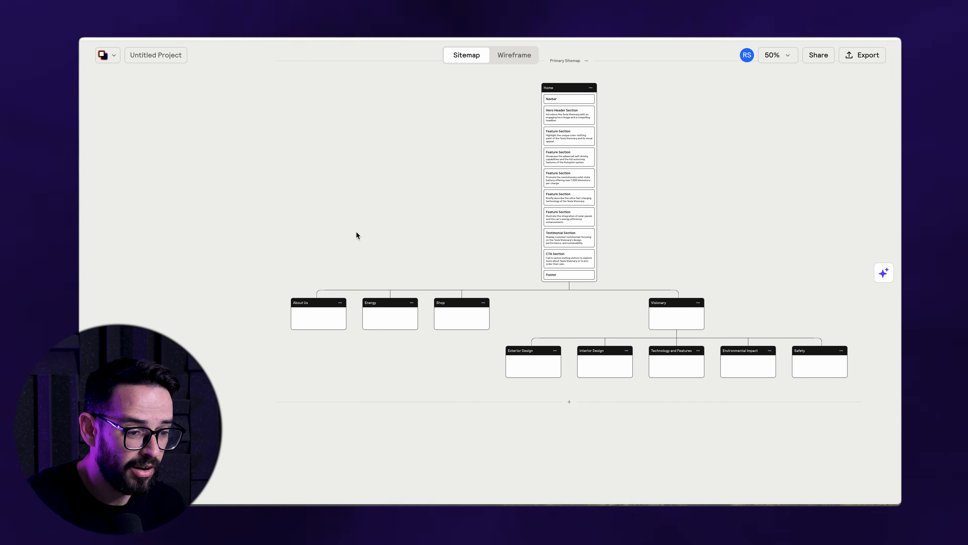
key("super+equal")
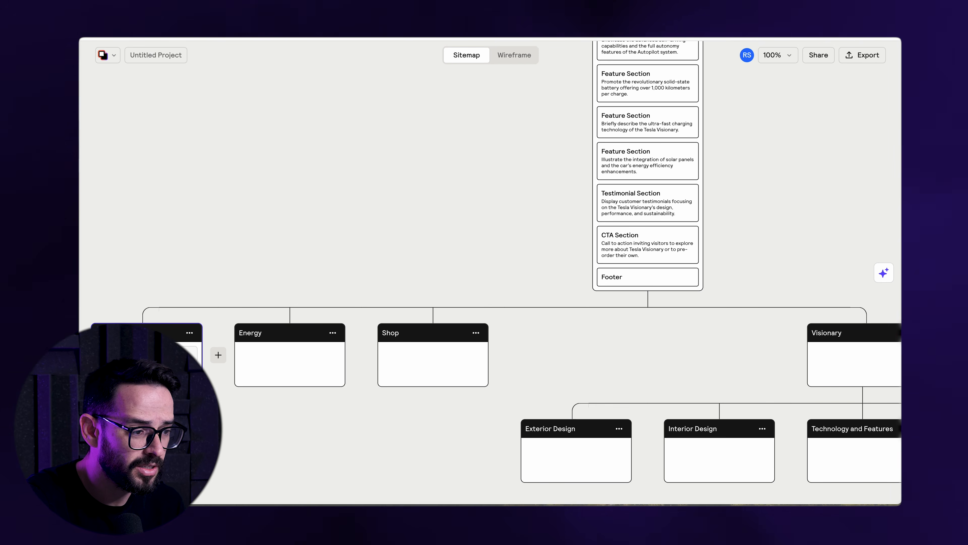
left_click(321, 370)
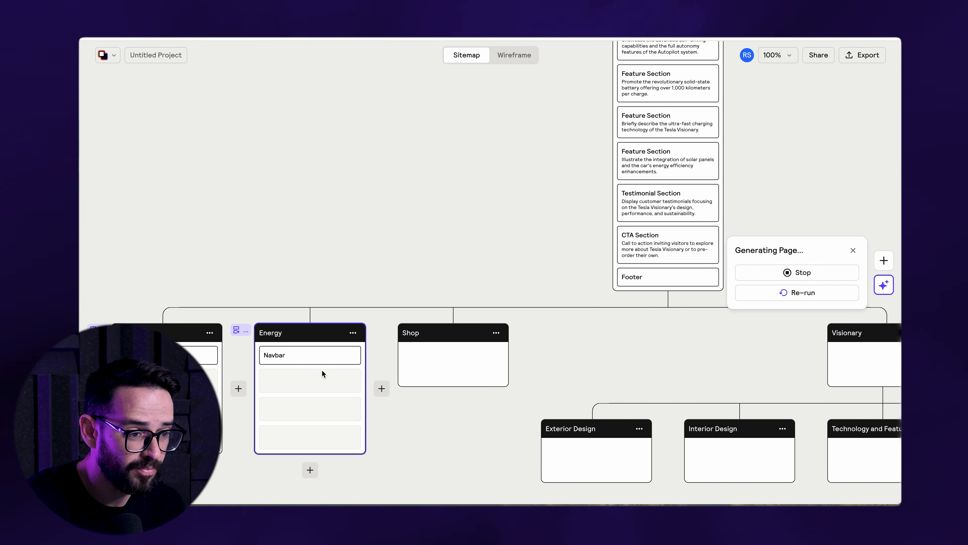
left_click(438, 372)
Generate the sections of the Visionary page and its Exterior Design and Interior Design subpages
scroll(385, 266, "right", 5)
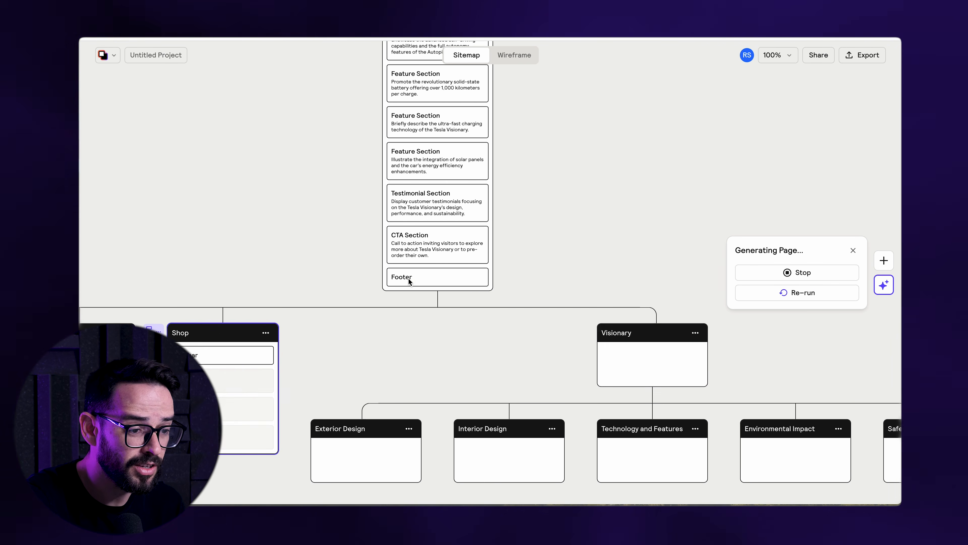
left_click(649, 374)
scroll(340, 351, "down", 4)
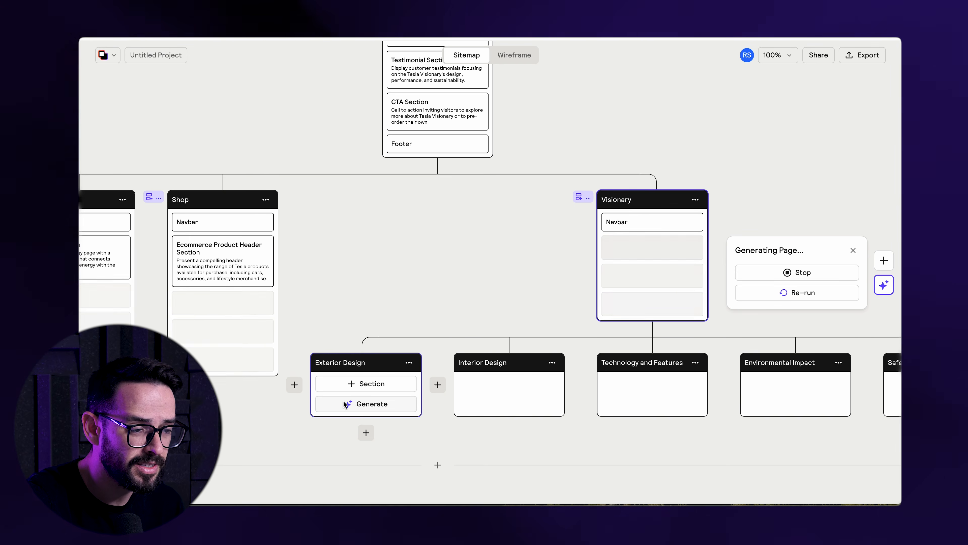
left_click(352, 407)
scroll(457, 404, "down", 1)
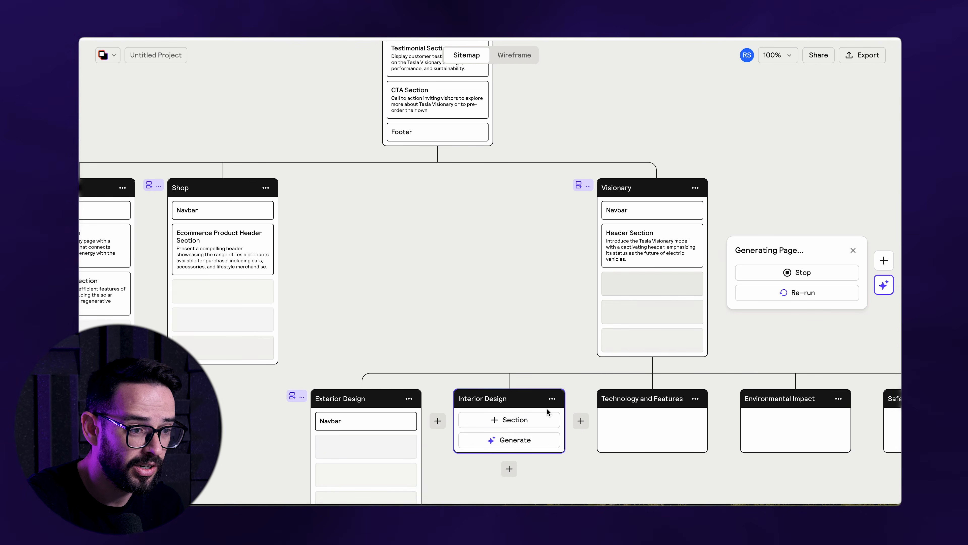
left_click(524, 438)
scroll(534, 433, "down", 2)
scroll(568, 422, "right", 2)
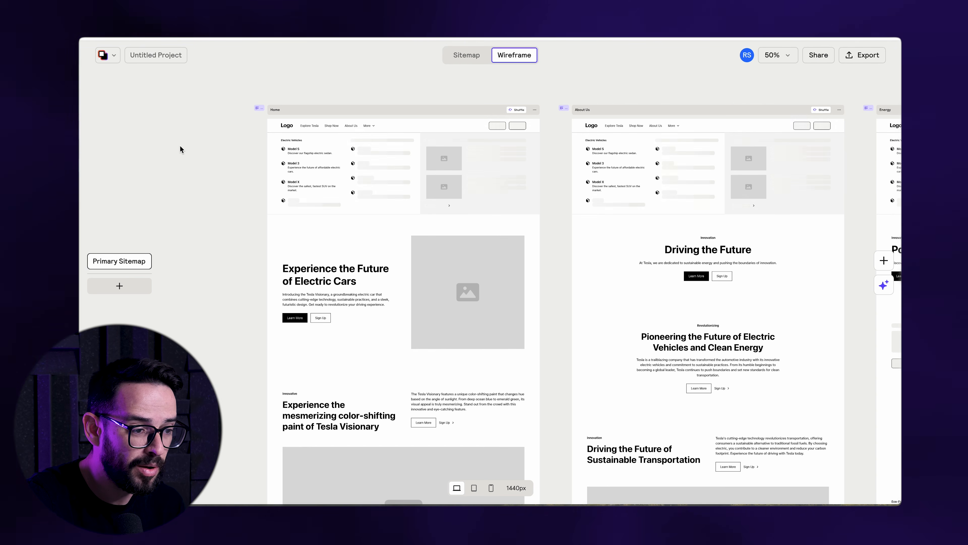
Look through the generated Home and About Us wireframes from the navigation bar down to the footer, with a closer look at their headers
scroll(180, 149, "down", 15)
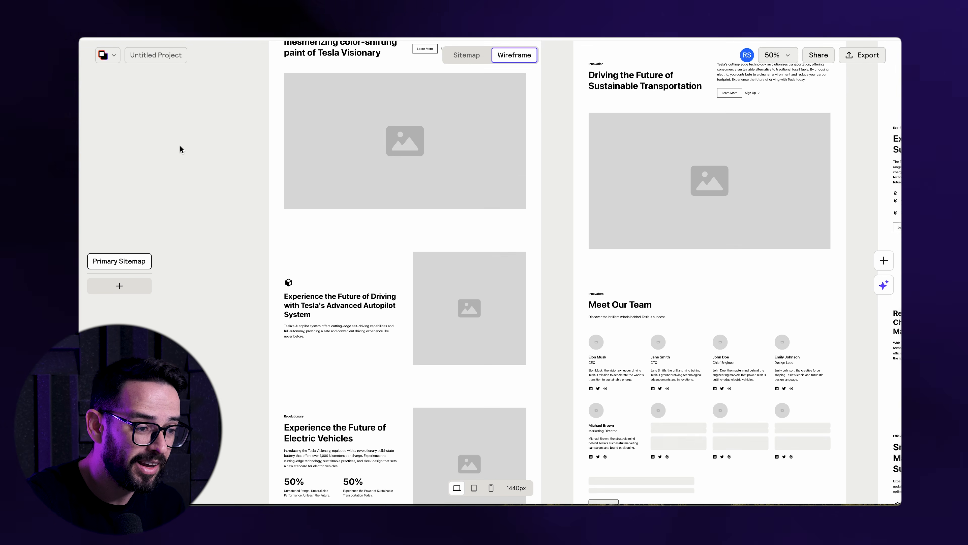
scroll(180, 149, "down", 5)
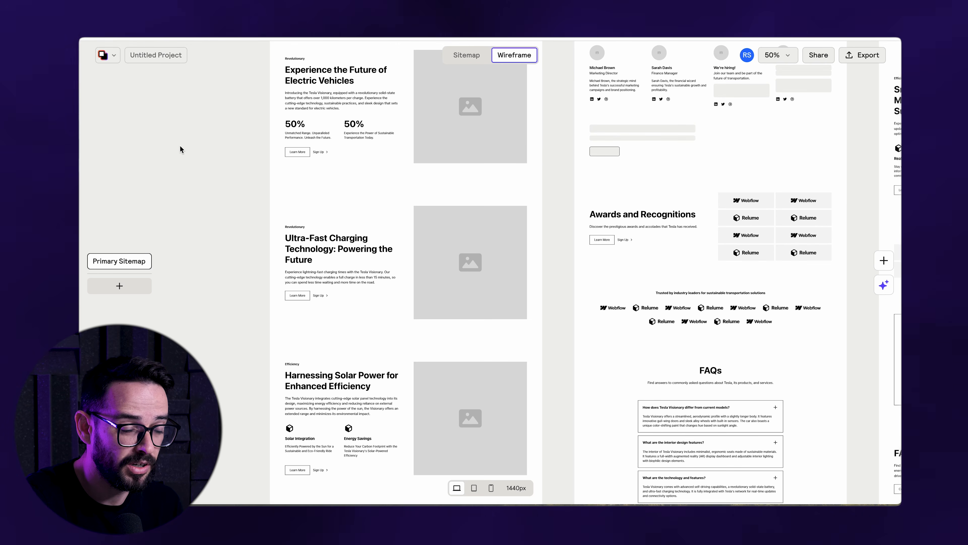
scroll(180, 148, "down", 4)
scroll(180, 149, "down", 3)
scroll(180, 149, "up", 20)
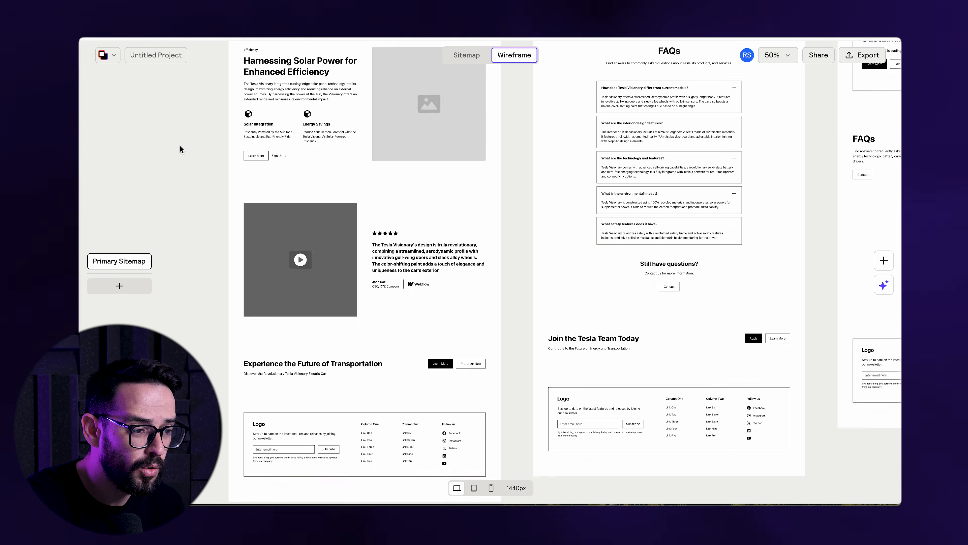
scroll(180, 148, "left", 2)
key("super+equal")
scroll(180, 148, "left", 3)
scroll(180, 148, "up", 1)
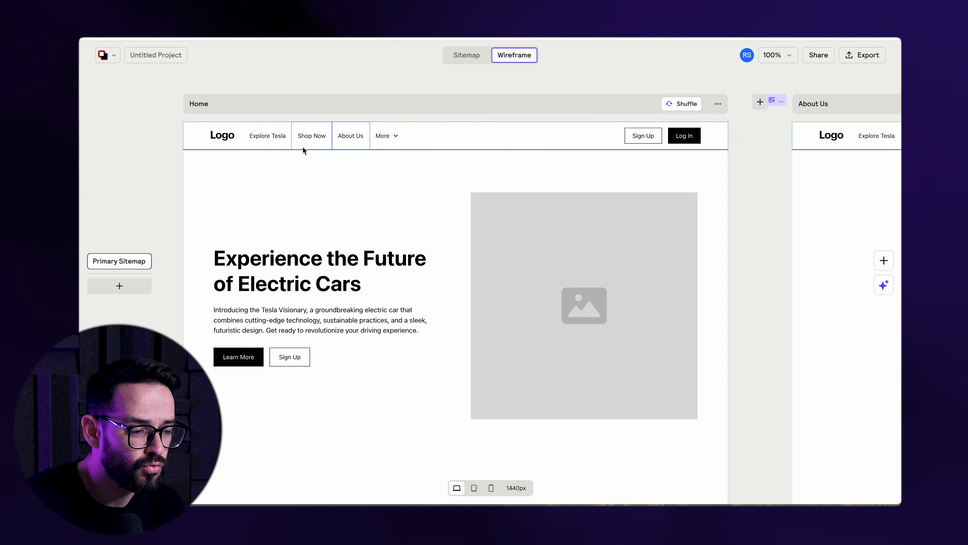
scroll(382, 141, "right", 10)
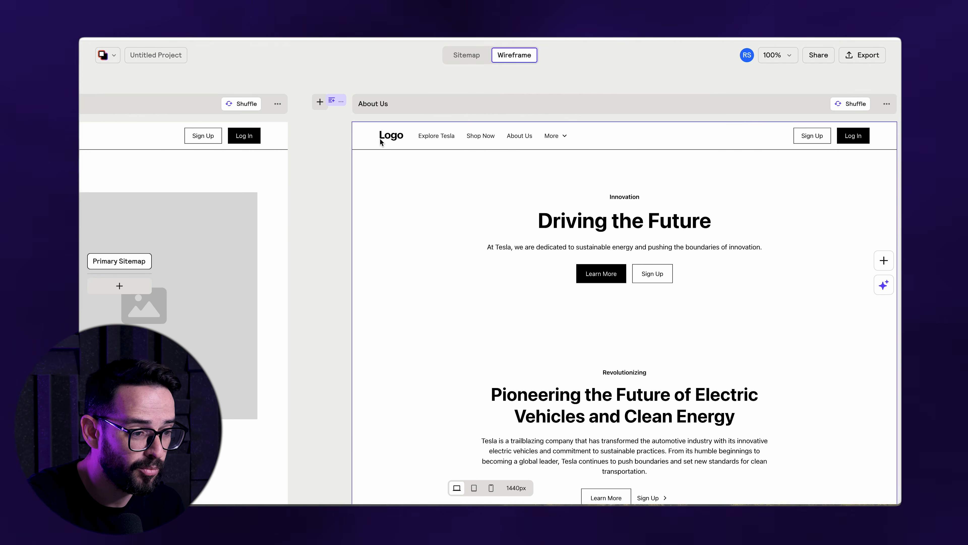
scroll(346, 154, "right", 5)
scroll(346, 153, "down", 1)
scroll(346, 154, "left", 15)
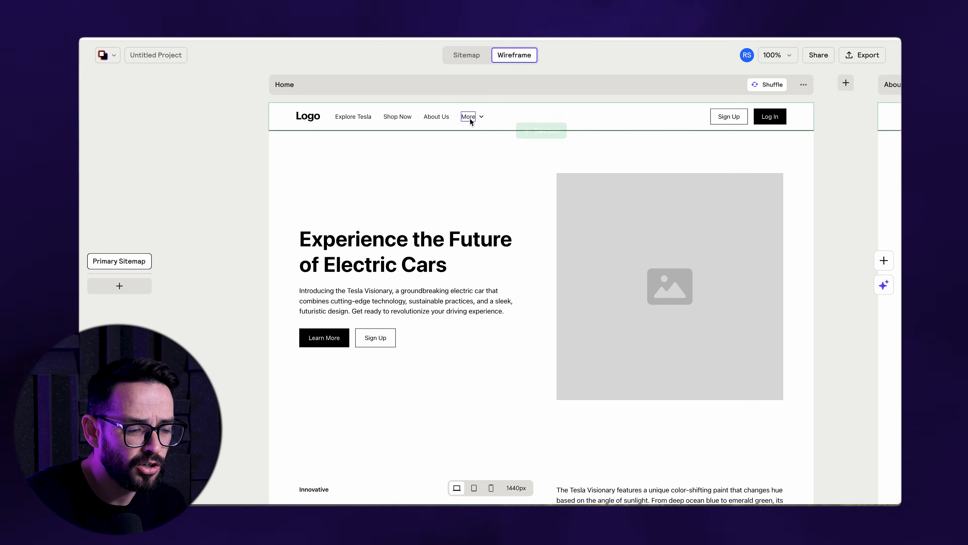
Browse the suggested components for the Home page's hero section and replace it with Header 30
scroll(292, 135, "right", 3)
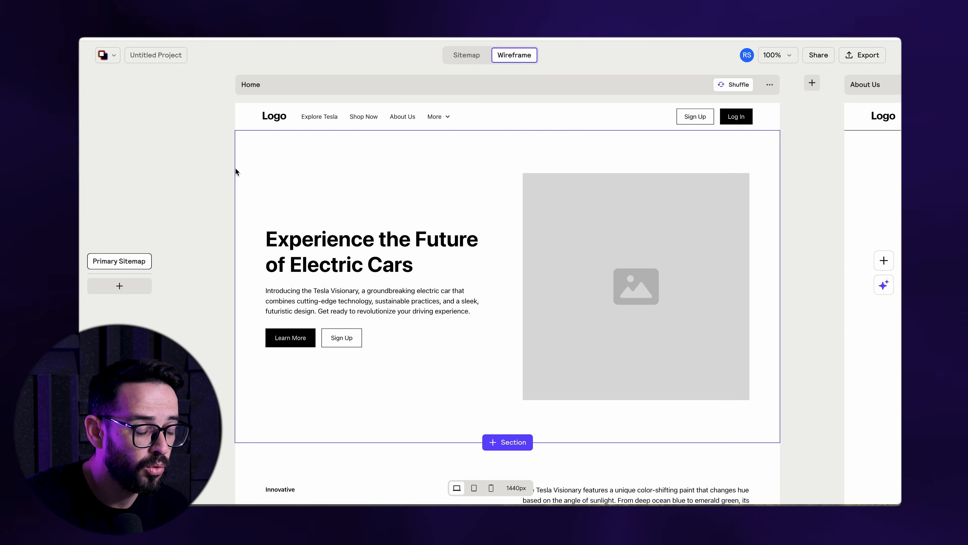
scroll(235, 168, "down", 1)
left_click(346, 164)
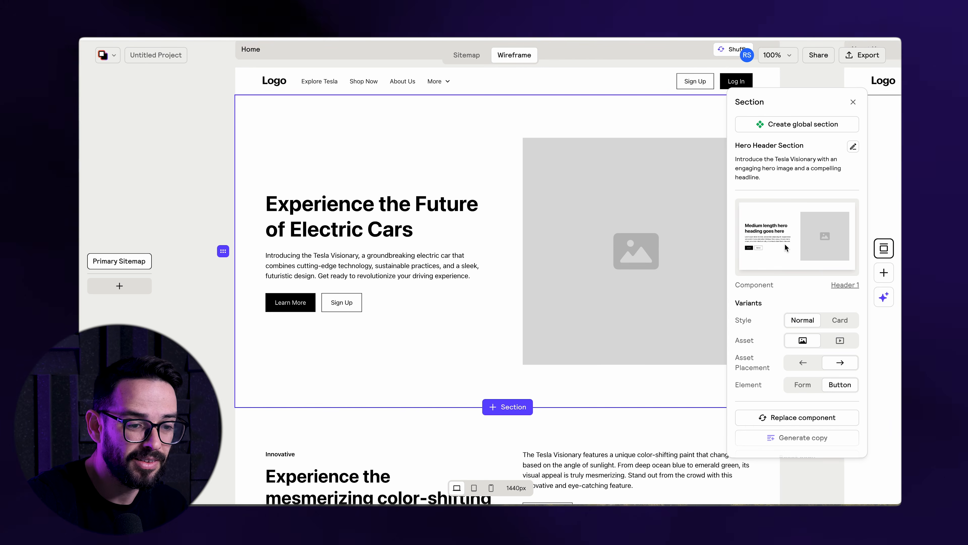
scroll(799, 229, "down", 2)
left_click(803, 369)
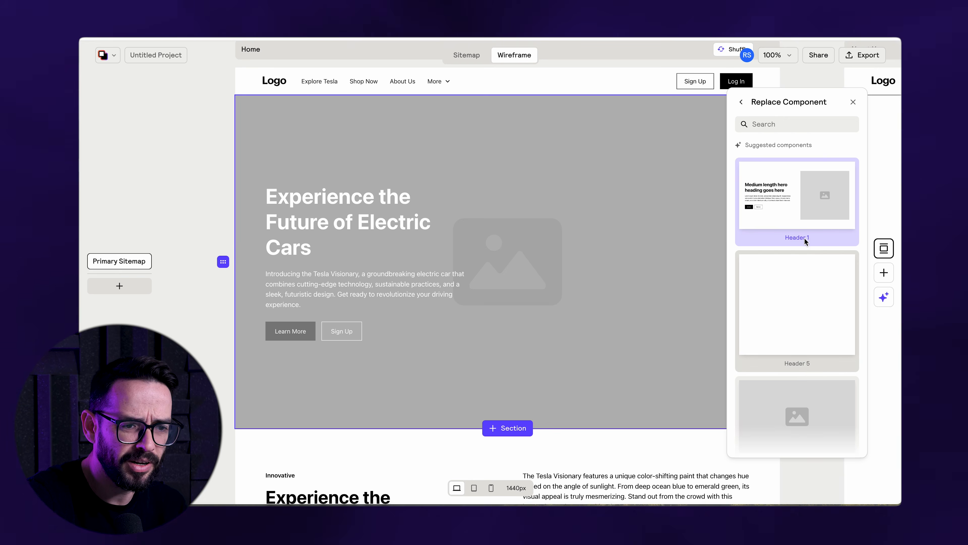
scroll(828, 305, "down", 8)
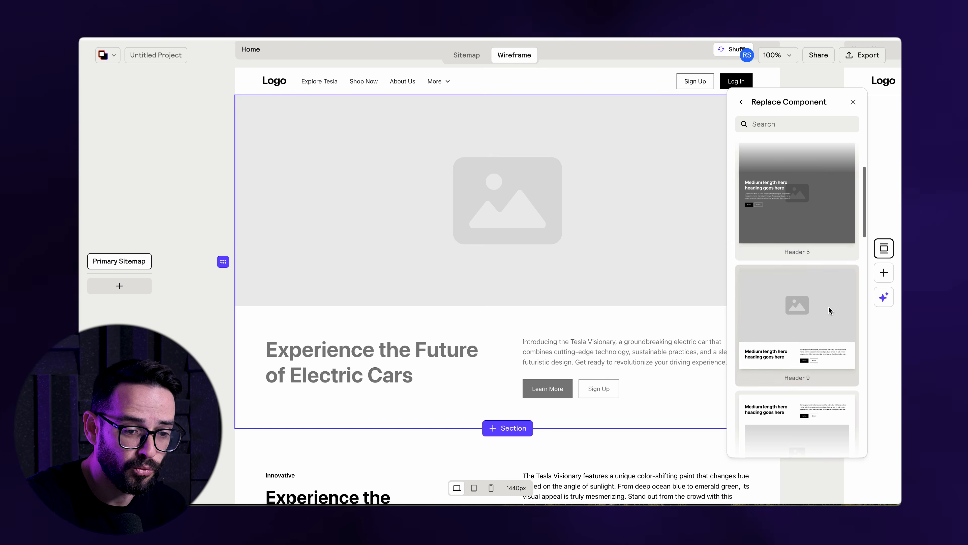
scroll(820, 283, "down", 5)
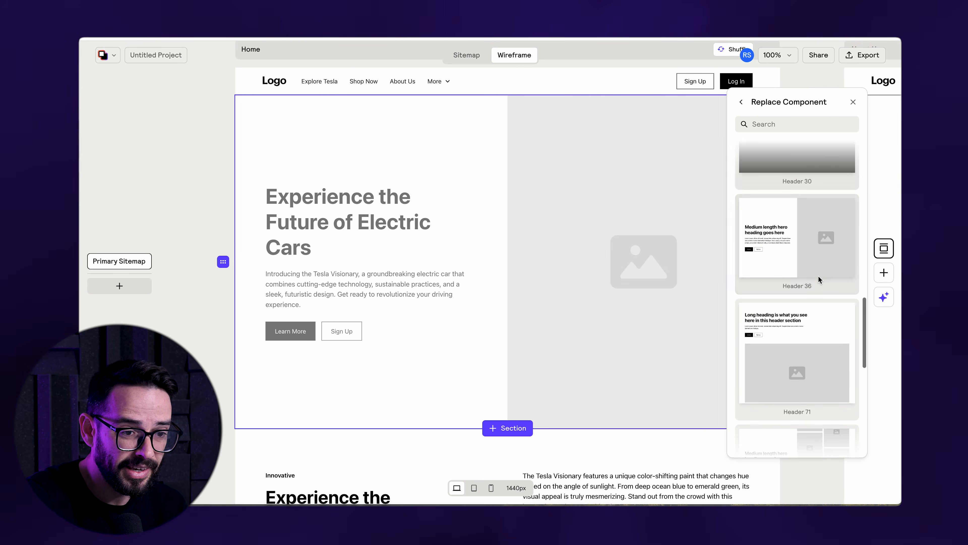
scroll(817, 268, "down", 2)
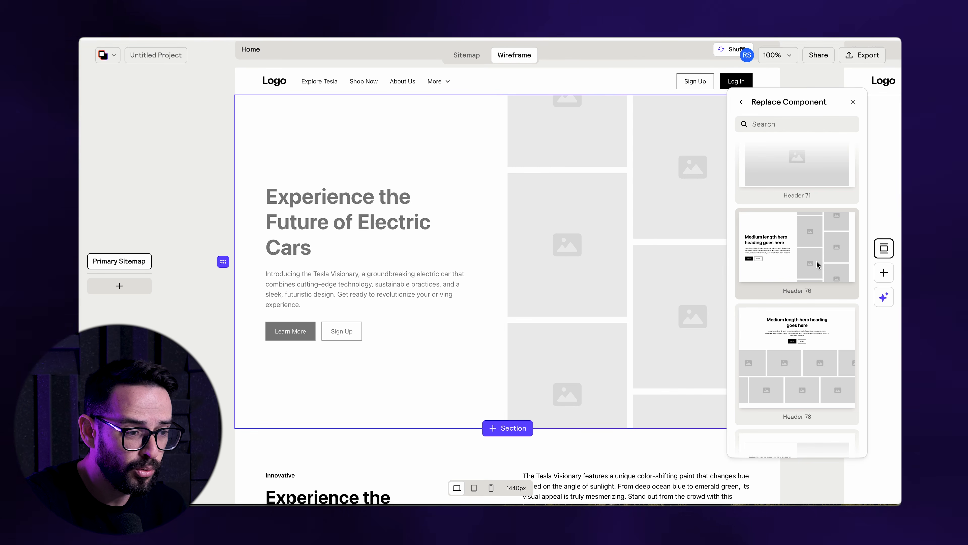
scroll(812, 260, "down", 4)
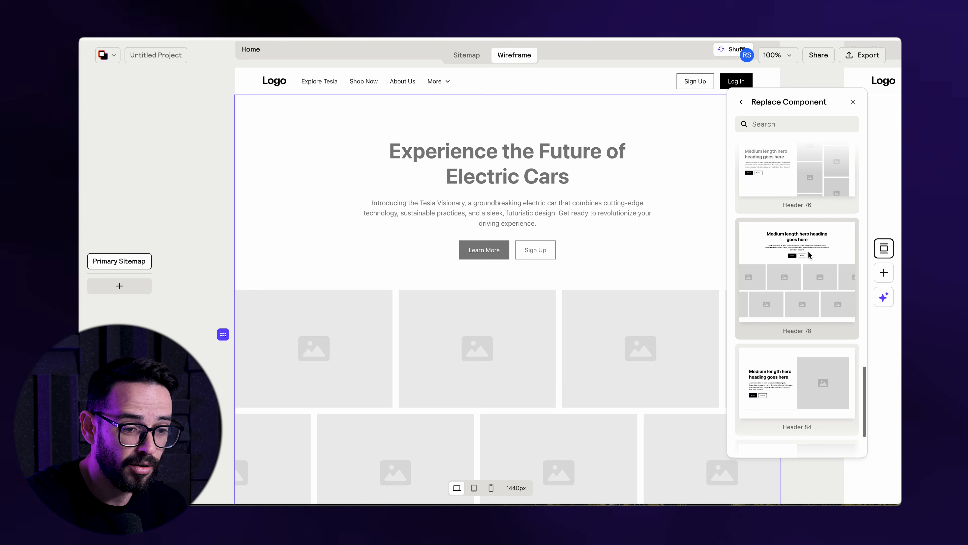
scroll(805, 294, "up", 4)
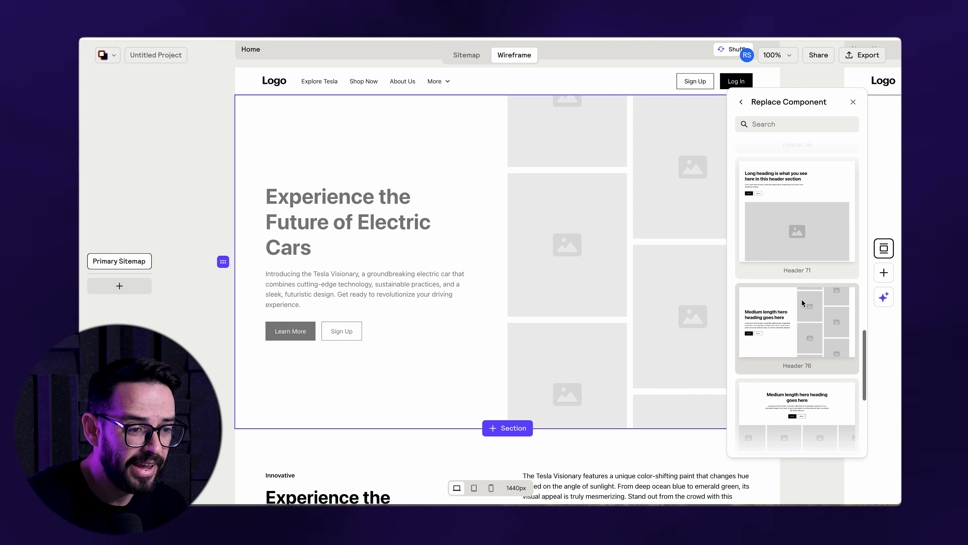
scroll(780, 325, "up", 5)
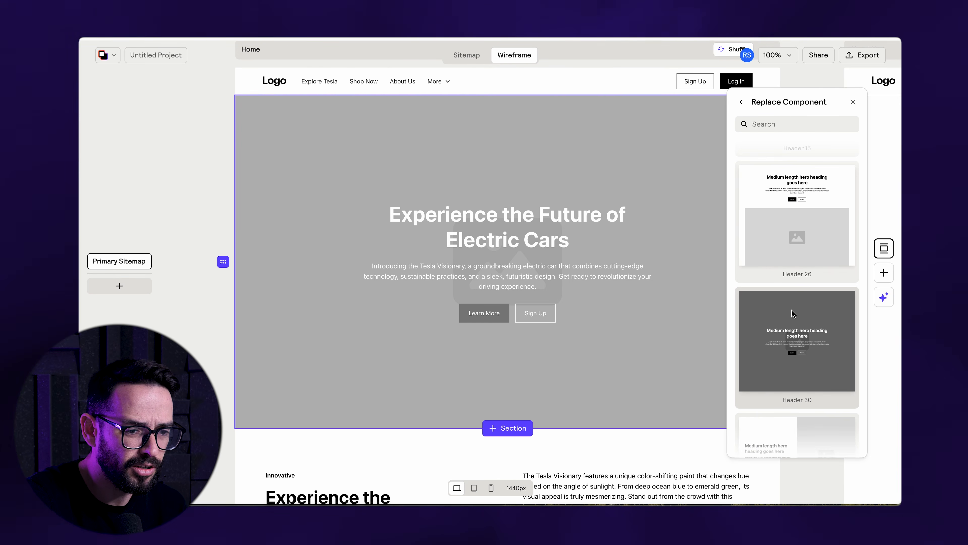
scroll(791, 310, "up", 4)
scroll(807, 298, "down", 3)
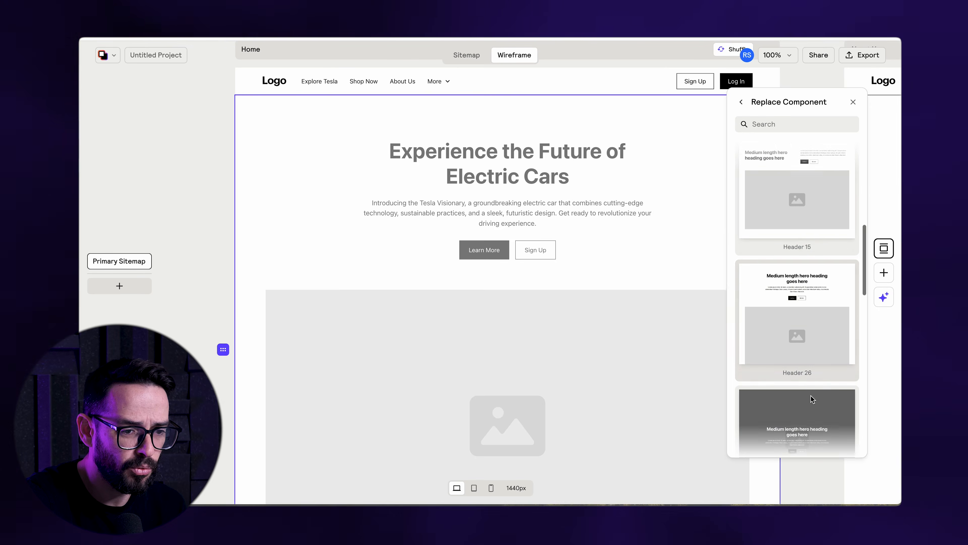
scroll(811, 396, "down", 2)
left_click(796, 335)
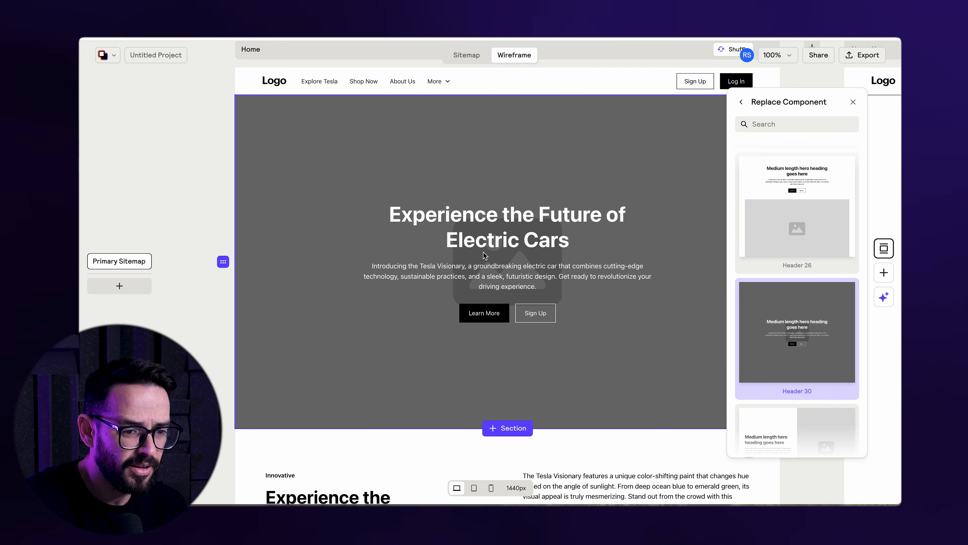
Change the Home hero heading to "Tesla Visionary"
double_click(468, 223)
key("super+a")
type("Tesla Visionary")
left_click(273, 188)
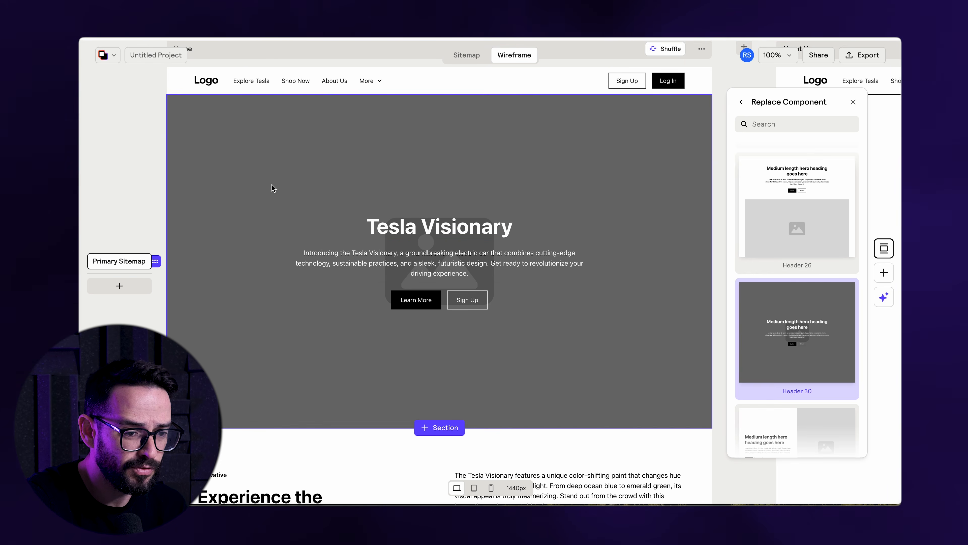
scroll(228, 191, "down", 1)
scroll(228, 191, "up", 2)
scroll(228, 191, "left", 1)
Compare the other suggested header layouts for the Home hero section and replace its component with Header 76
mouse_move(780, 249)
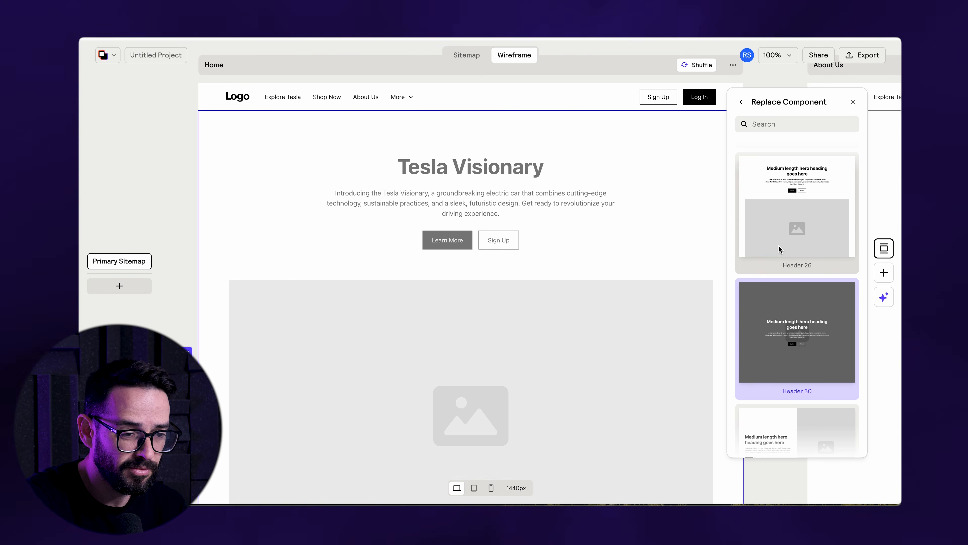
scroll(781, 260, "down", 3)
mouse_move(790, 272)
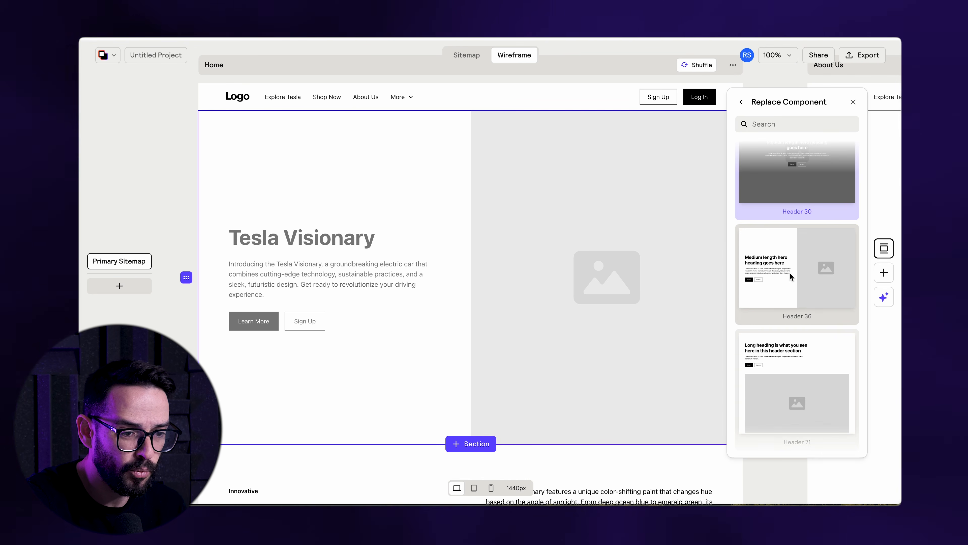
scroll(789, 272, "down", 5)
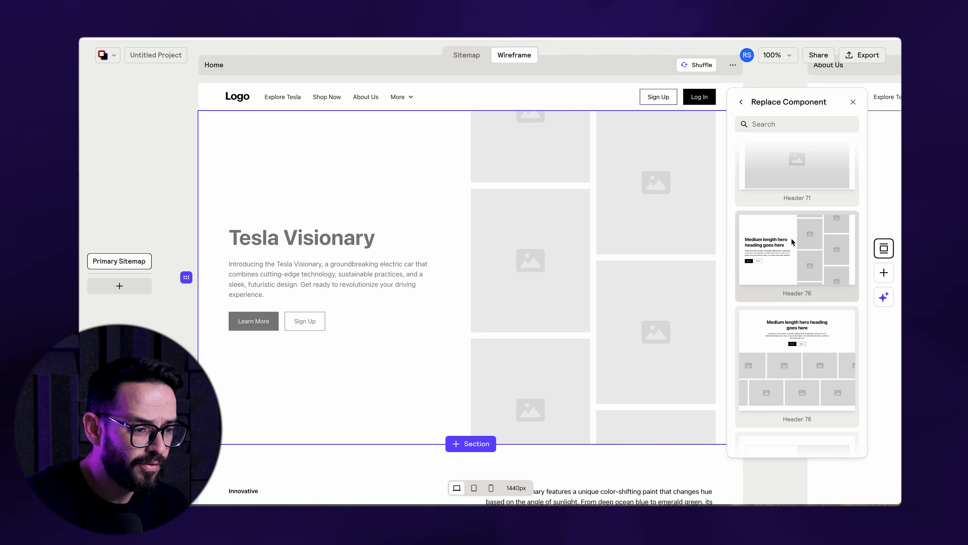
scroll(808, 275, "down", 4)
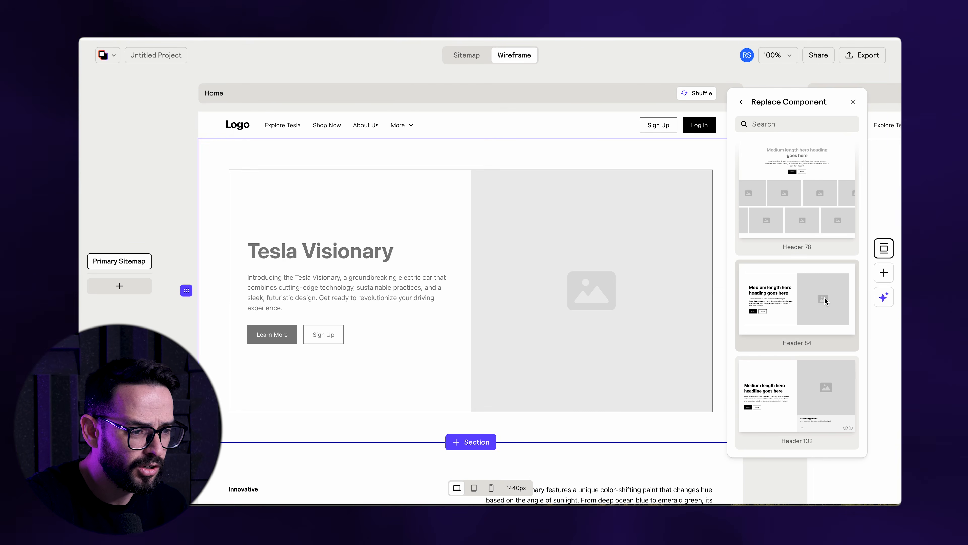
scroll(800, 293, "up", 15)
Replace the Home page's Advanced Autopilot section with the Layout 194 component and generate new copy for it
scroll(785, 246, "down", 6)
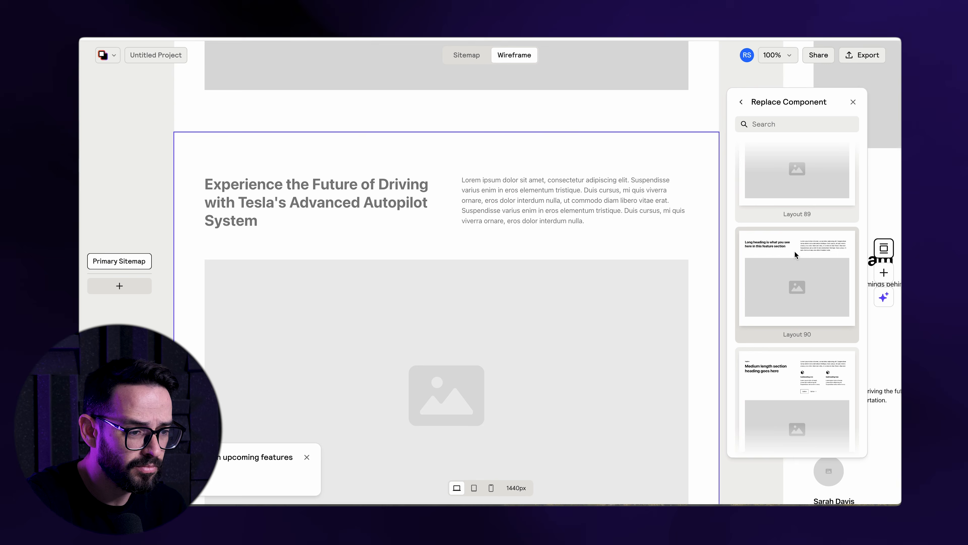
left_click(794, 253)
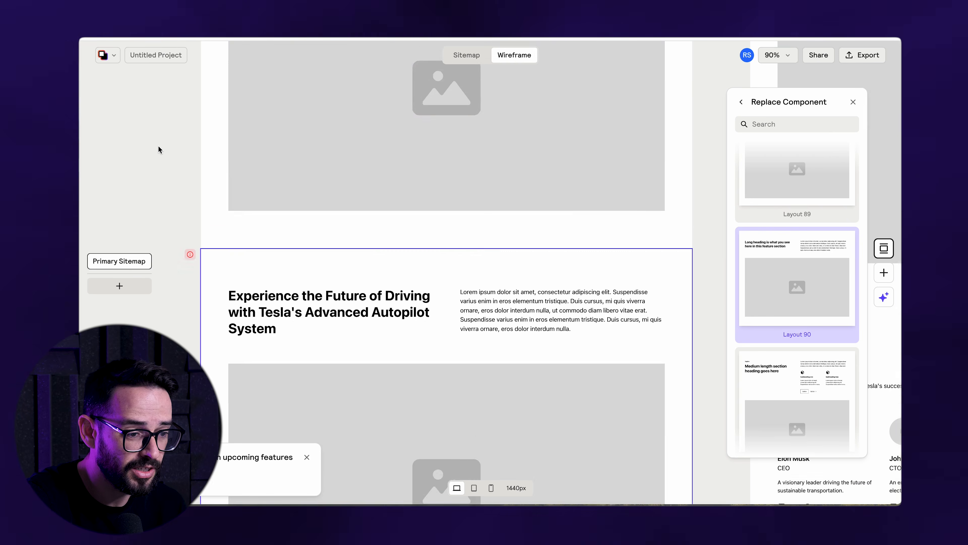
scroll(813, 282, "down", 6)
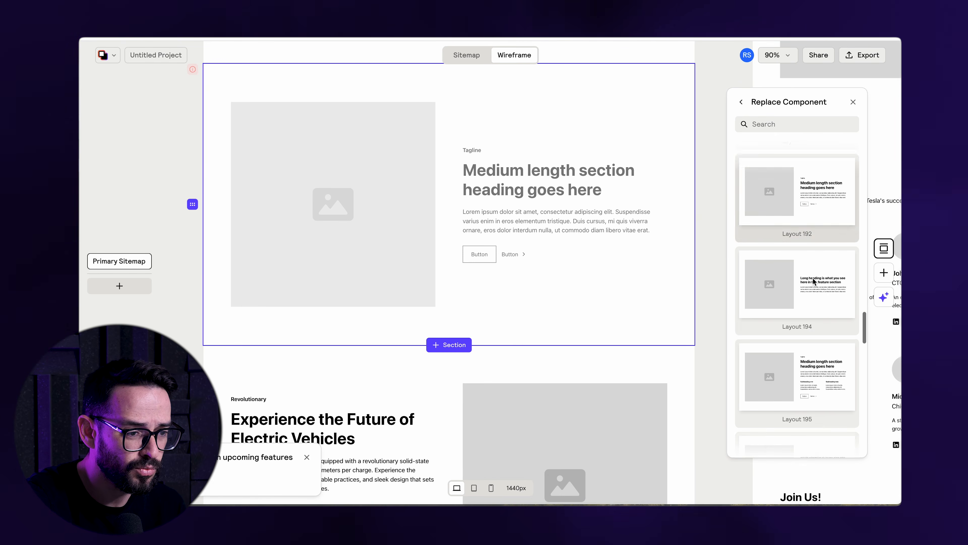
left_click(805, 231)
left_click(789, 416)
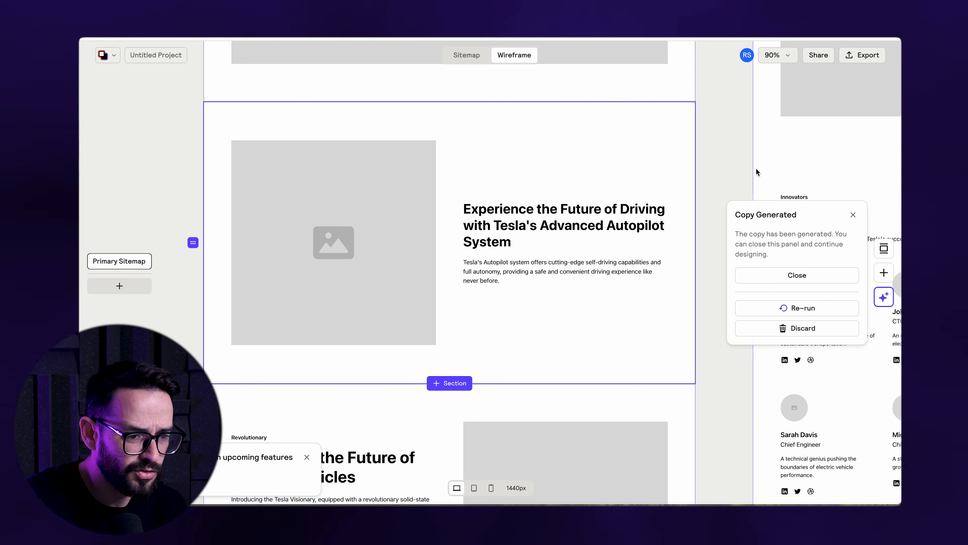
left_click(853, 214)
left_click(723, 181)
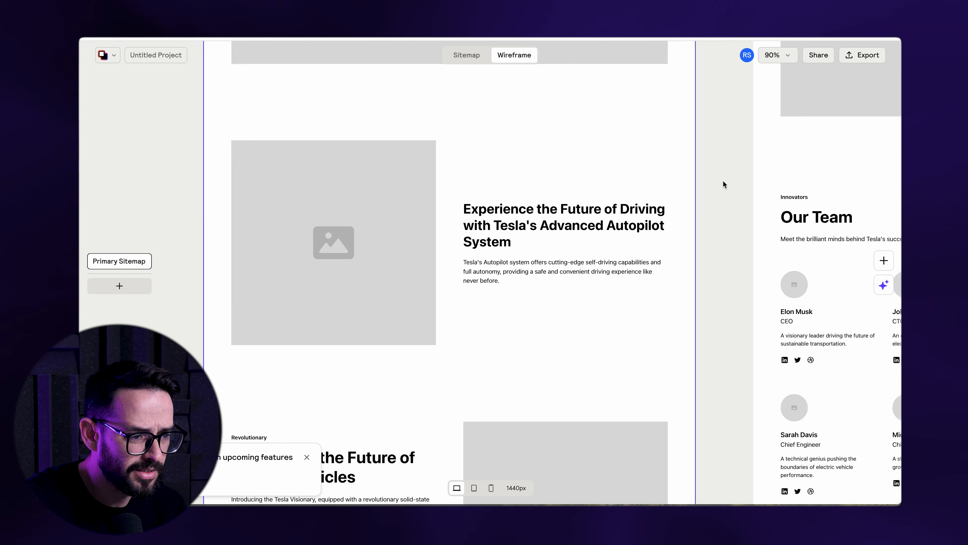
Set the image placement of the Home page's Ultra-Fast Charging section to the left of the text
scroll(710, 212, "down", 10)
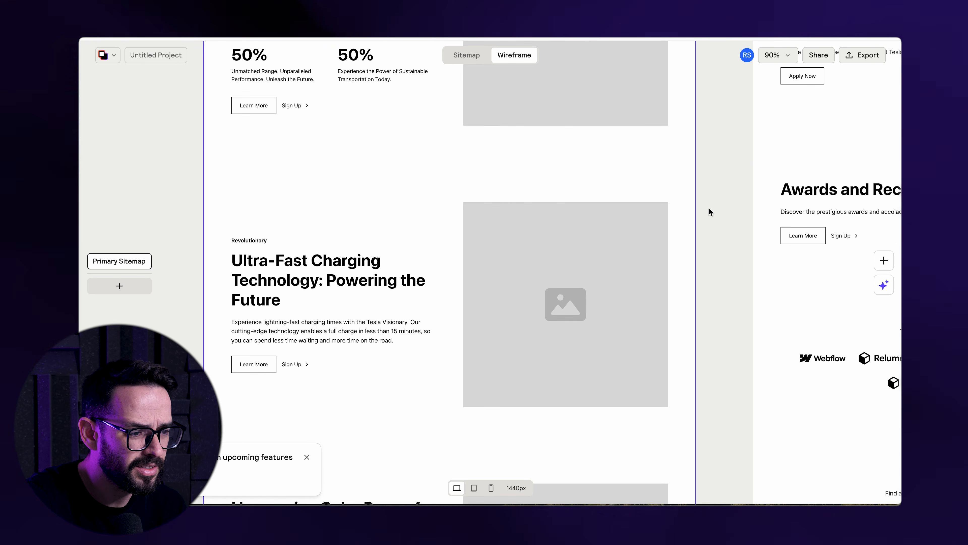
scroll(709, 209, "down", 8)
scroll(709, 209, "up", 8)
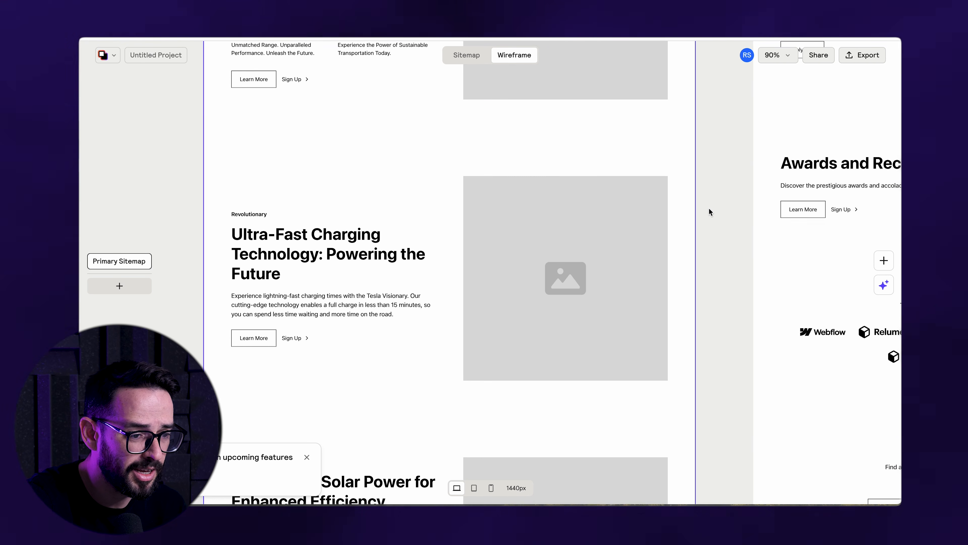
left_click(643, 241)
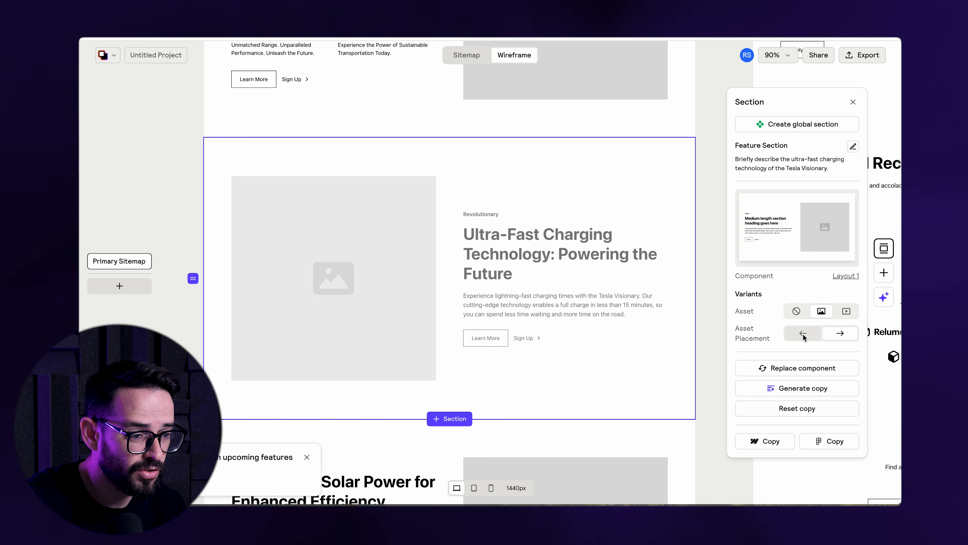
left_click(803, 334)
left_click(704, 301)
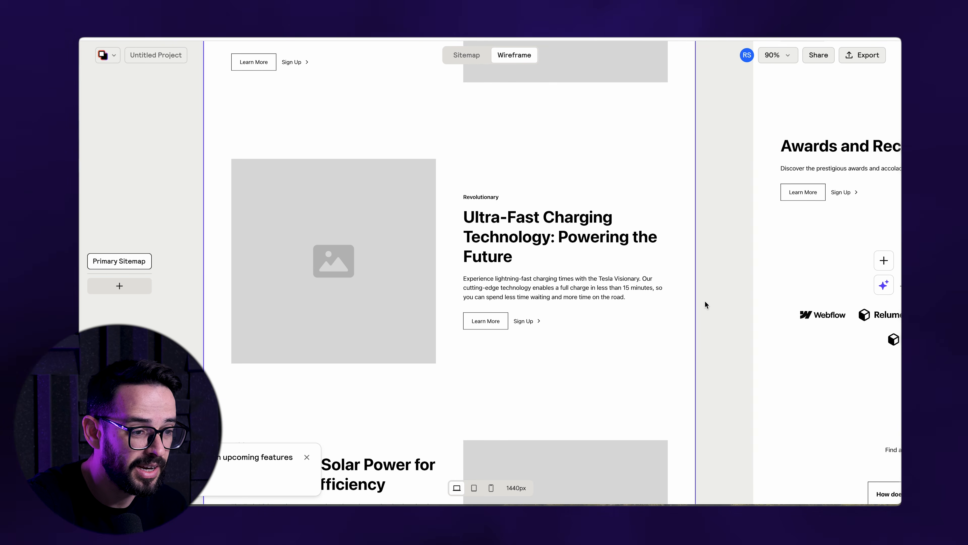
Review the Home wireframe from its lower testimonial and call-to-action sections back up to the hero
scroll(702, 298, "down", 8)
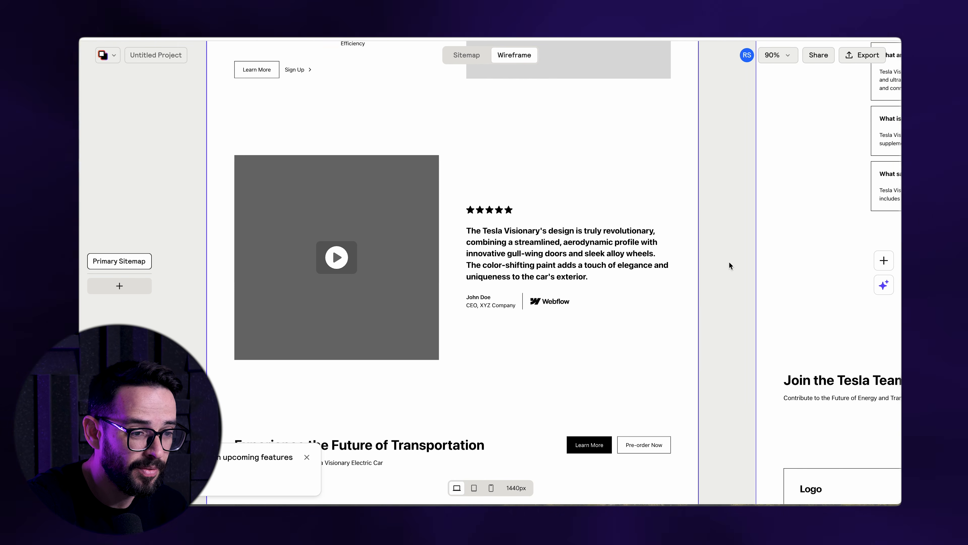
scroll(728, 262, "down", 5)
scroll(728, 261, "up", 10)
scroll(725, 257, "up", 10)
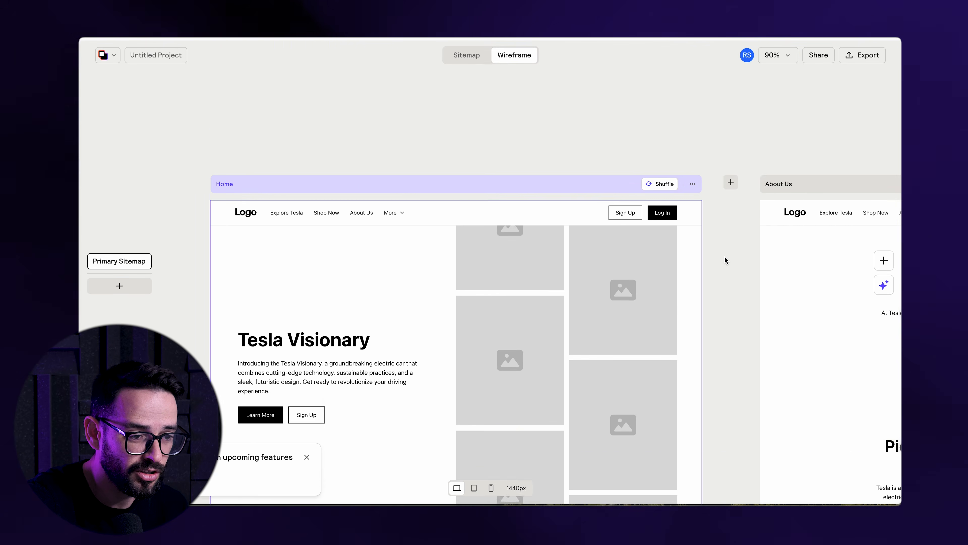
scroll(724, 256, "up", 1)
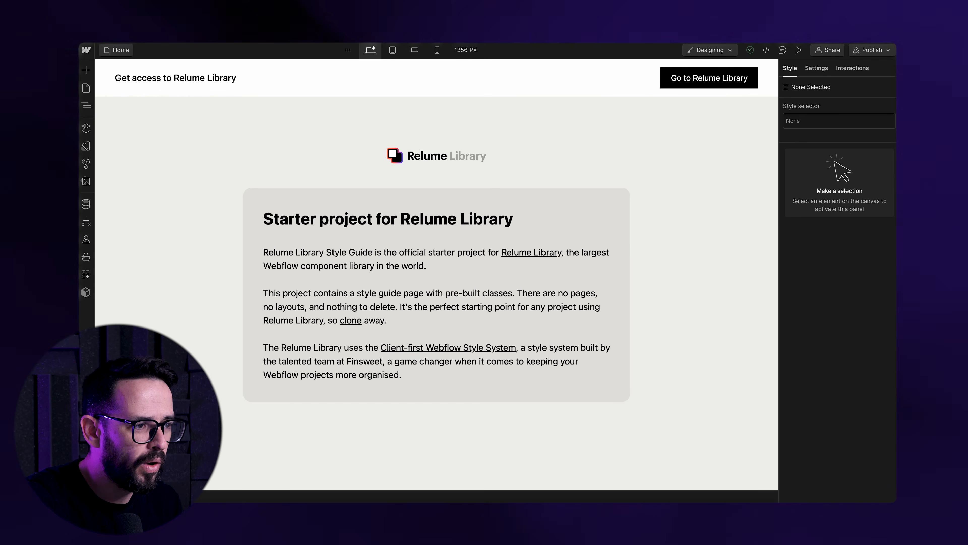
In Webflow, delete the rl-styleguide-message element from the main-wrapper of the starter project's Home page
left_click(86, 105)
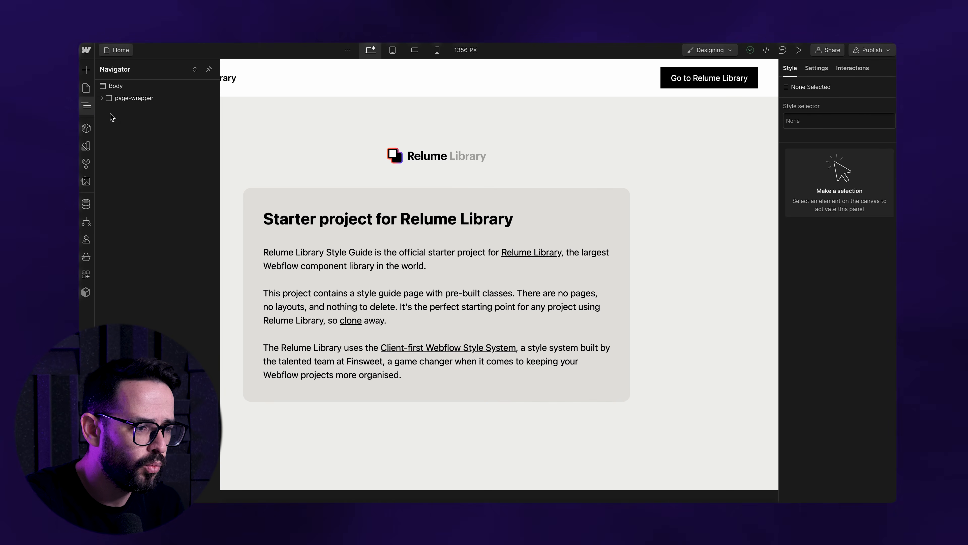
left_click(132, 124)
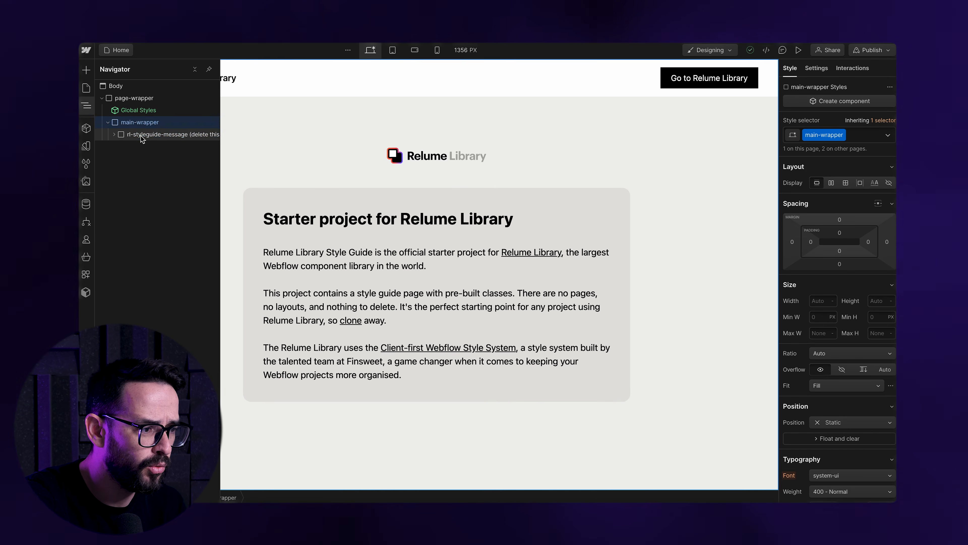
left_click(141, 135)
key("Delete")
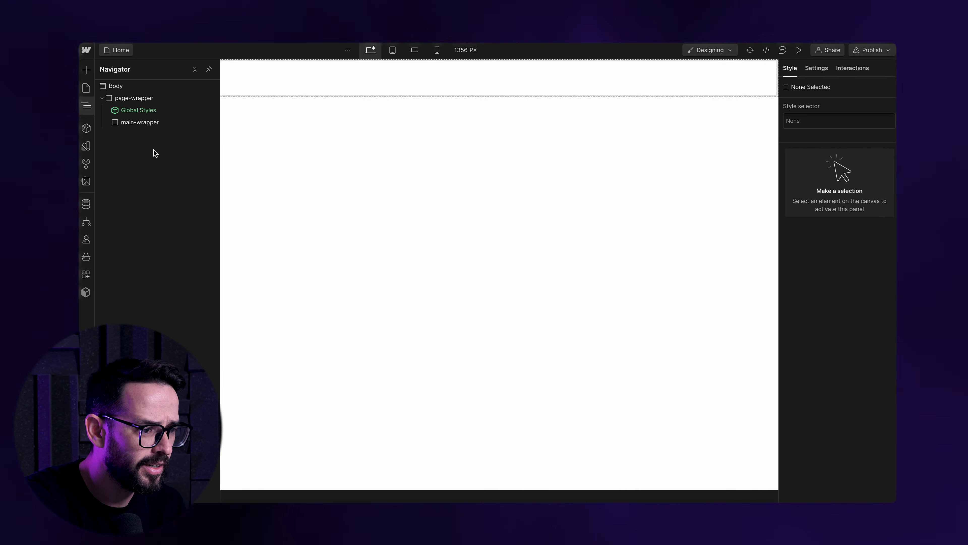
left_click(101, 99)
left_click(125, 86)
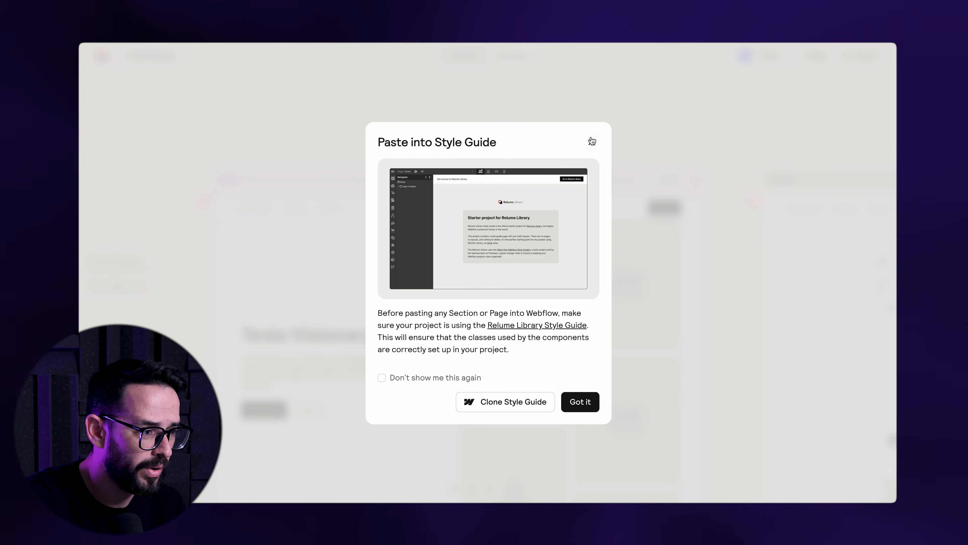
In Relume, copy the whole Home wireframe page to the clipboard in Webflow format
left_click(591, 141)
right_click(562, 177)
mouse_move(595, 219)
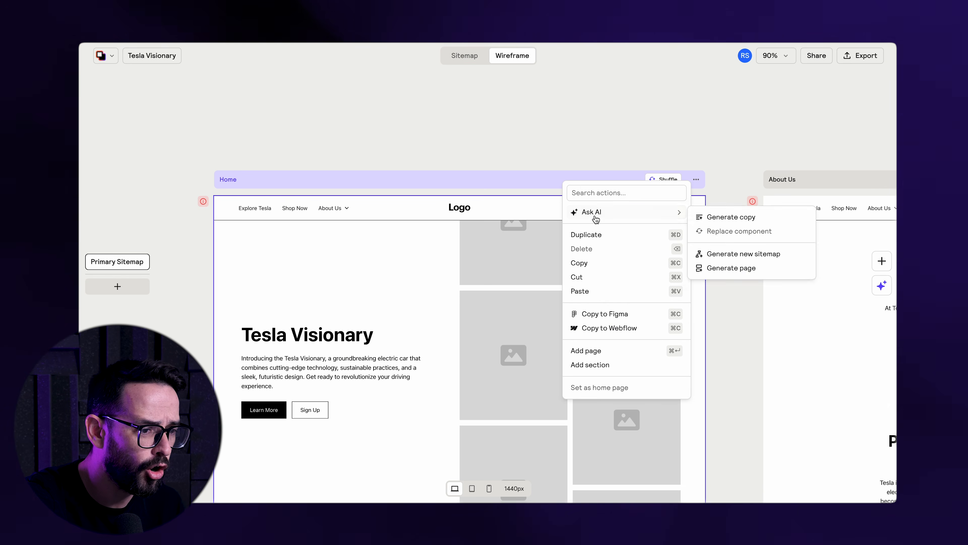
left_click(620, 328)
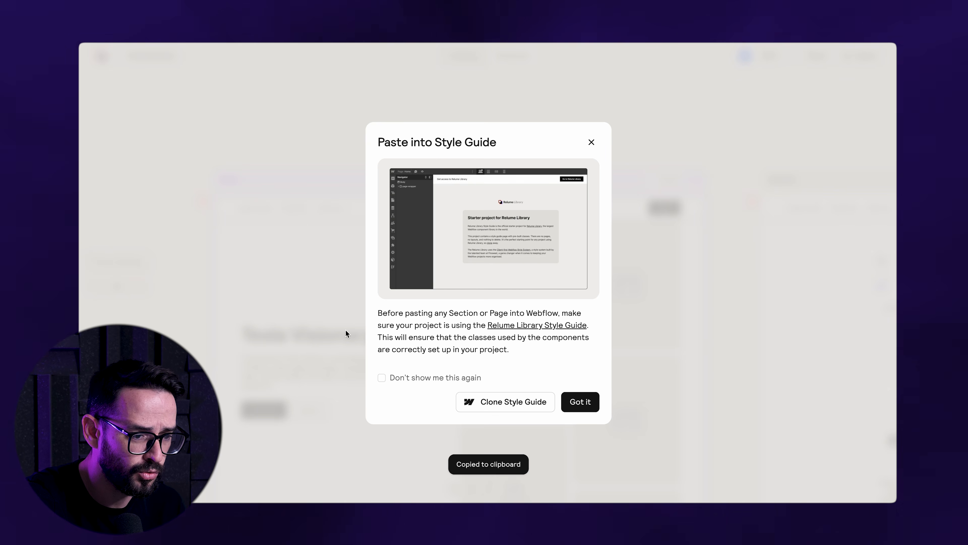
left_click(582, 406)
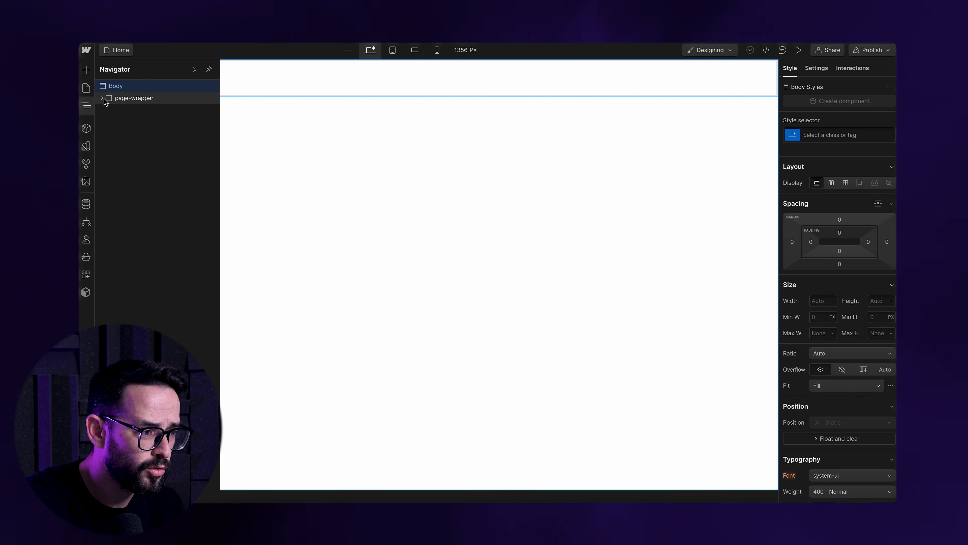
In Webflow, paste the copied Home wireframe into the main-wrapper
left_click(102, 98)
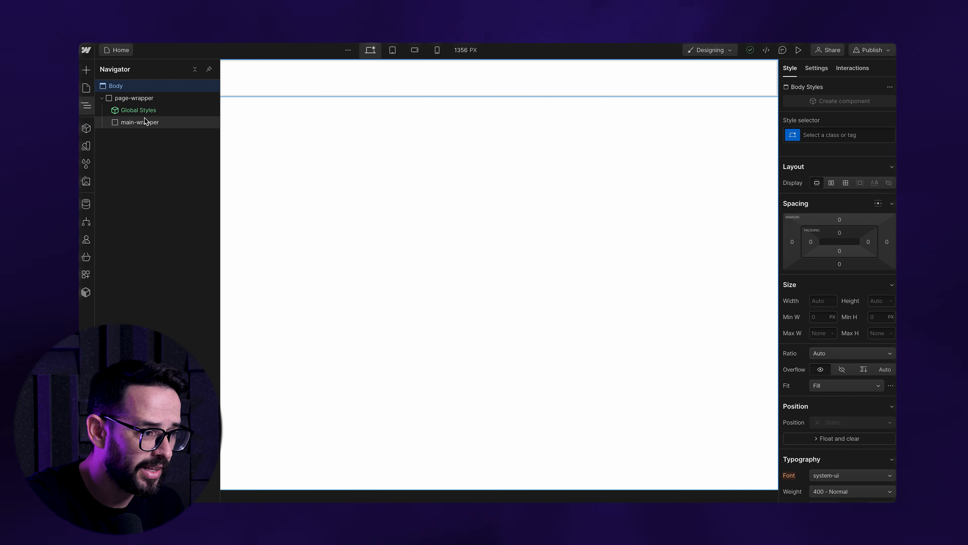
left_click(156, 122)
key("ctrl+v")
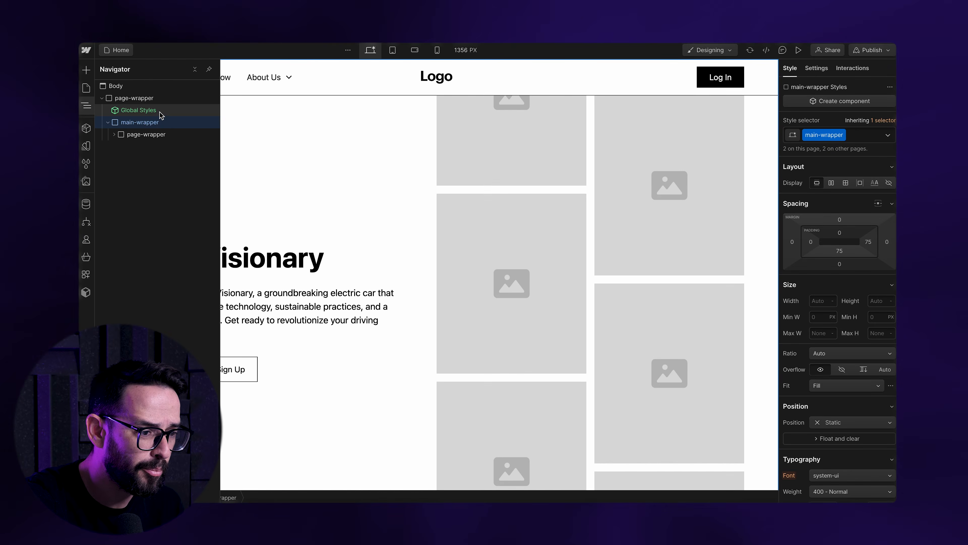
Review the pasted Home page's sections in the desktop layout and at the smaller tablet and mobile breakpoints
left_click(222, 101)
scroll(222, 105, "down", 15)
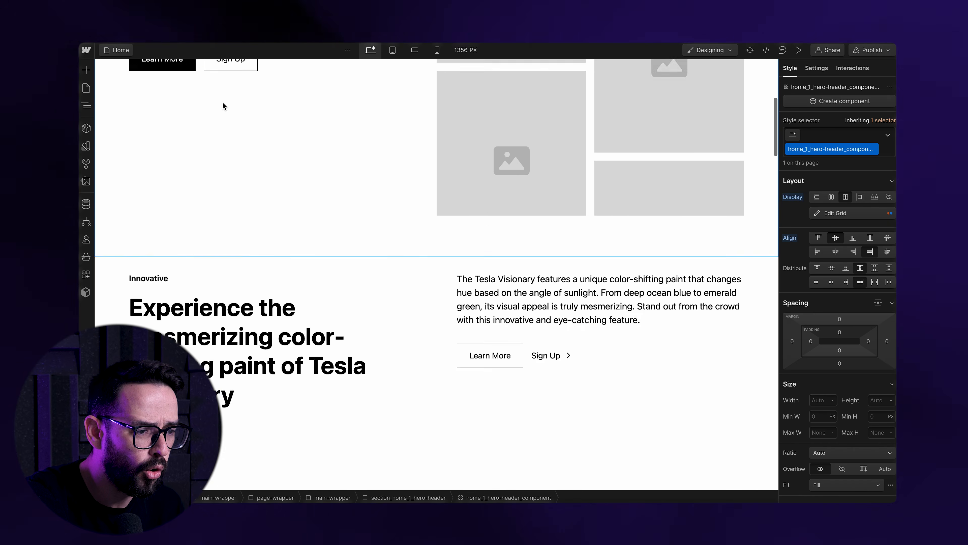
scroll(422, 222, "down", 15)
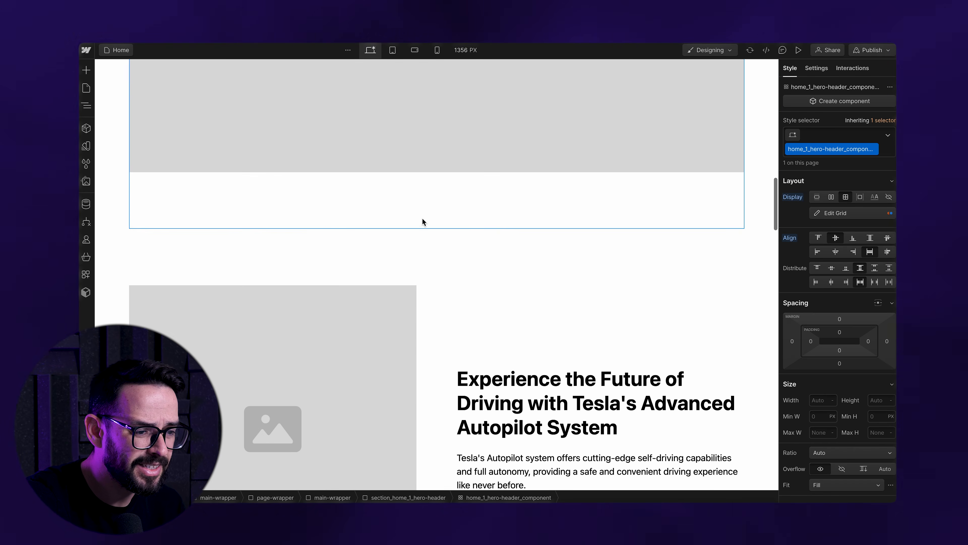
scroll(422, 221, "up", 20)
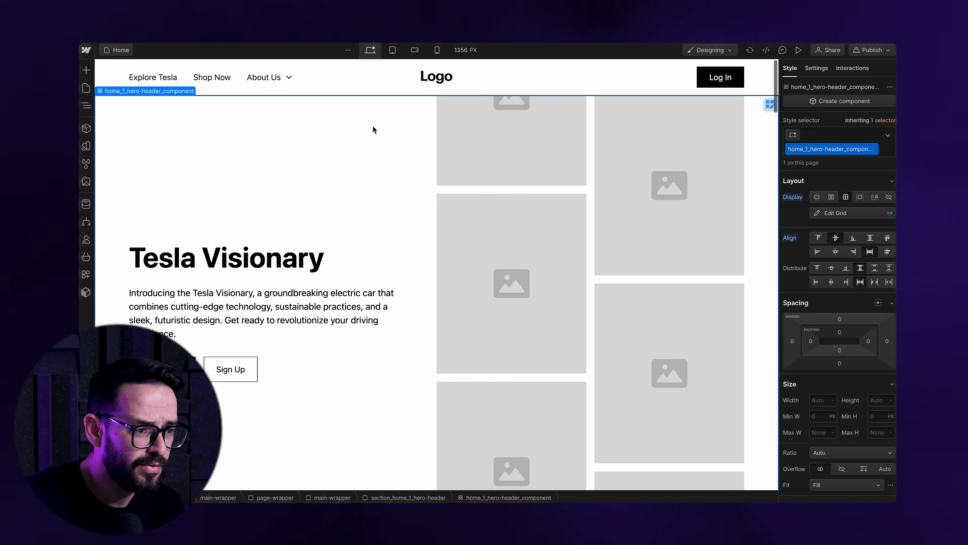
left_click(393, 49)
left_click(437, 49)
scroll(423, 185, "down", 10)
scroll(423, 184, "down", 20)
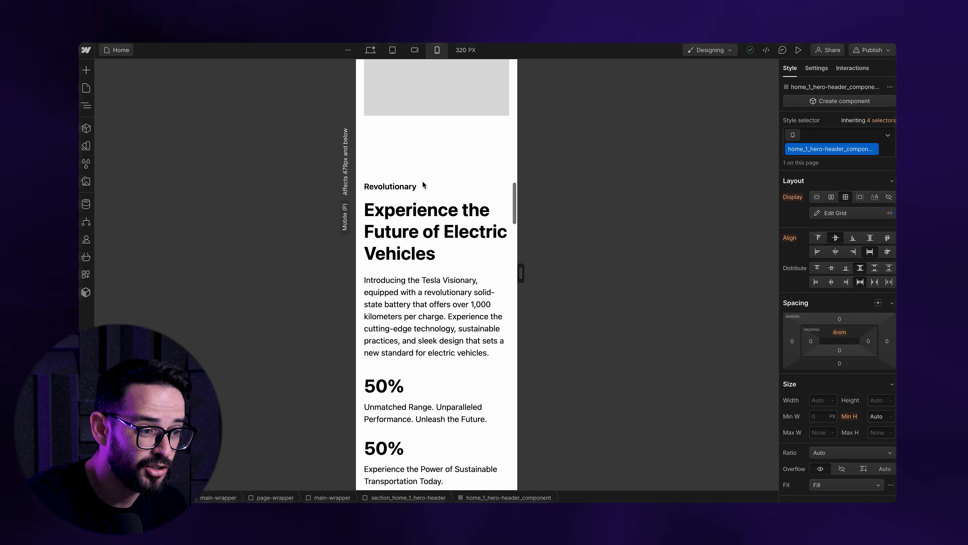
scroll(423, 185, "up", 20)
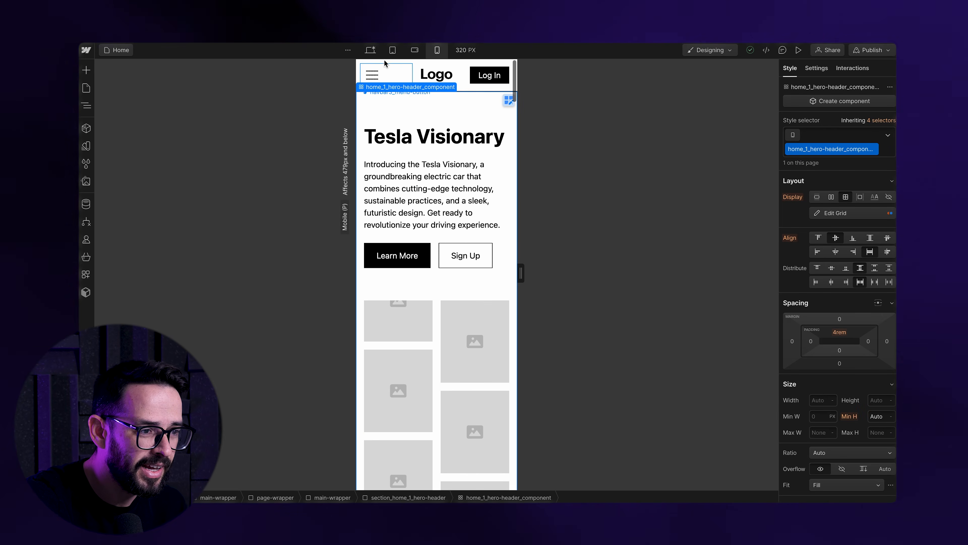
left_click(370, 50)
Preview the Home page and check how the hero's image columns animate while the page scrolls
left_click(798, 50)
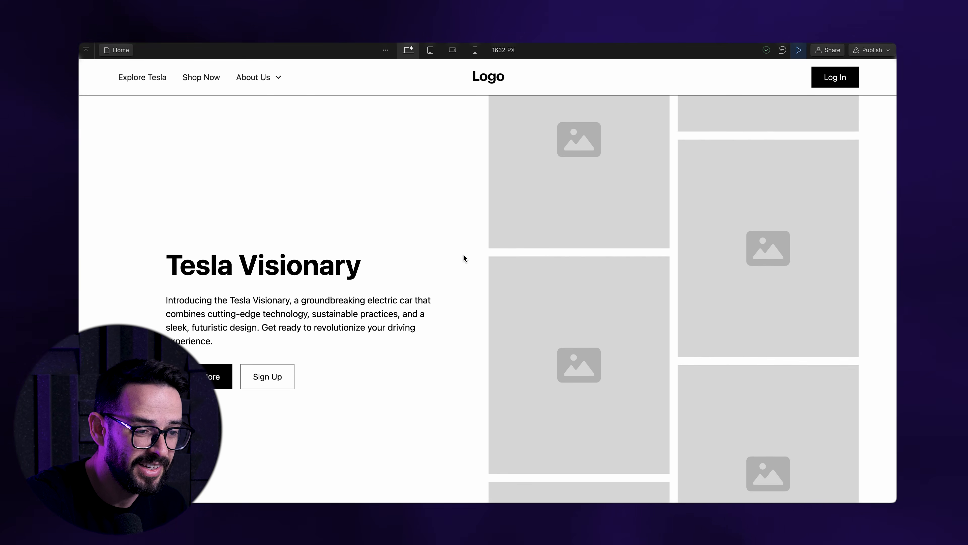
scroll(463, 255, "down", 5)
scroll(463, 258, "up", 5)
scroll(463, 258, "down", 7)
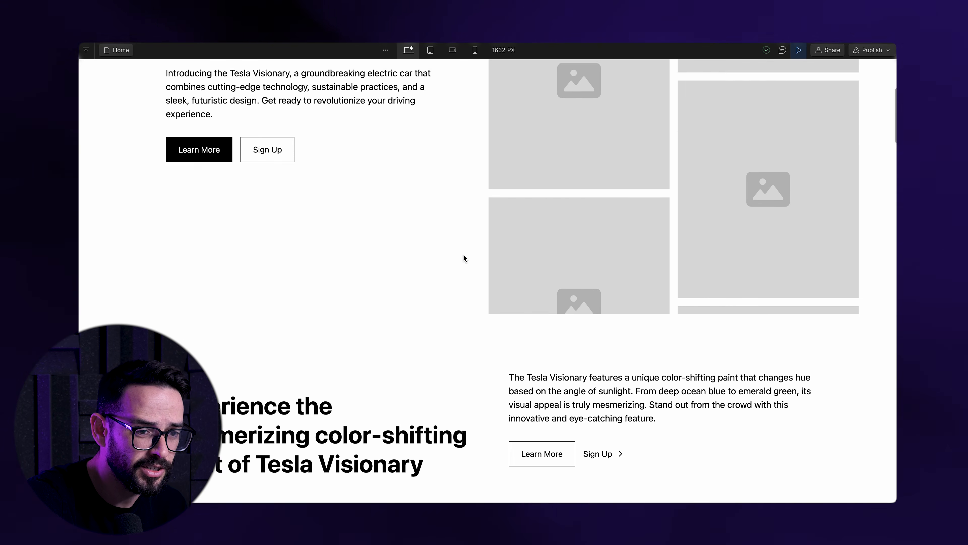
scroll(463, 258, "up", 7)
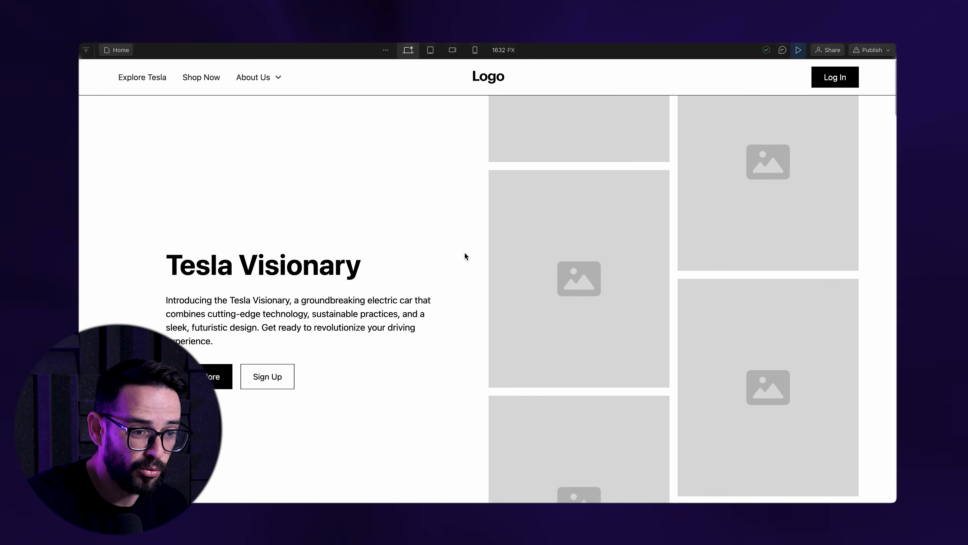
left_click(799, 50)
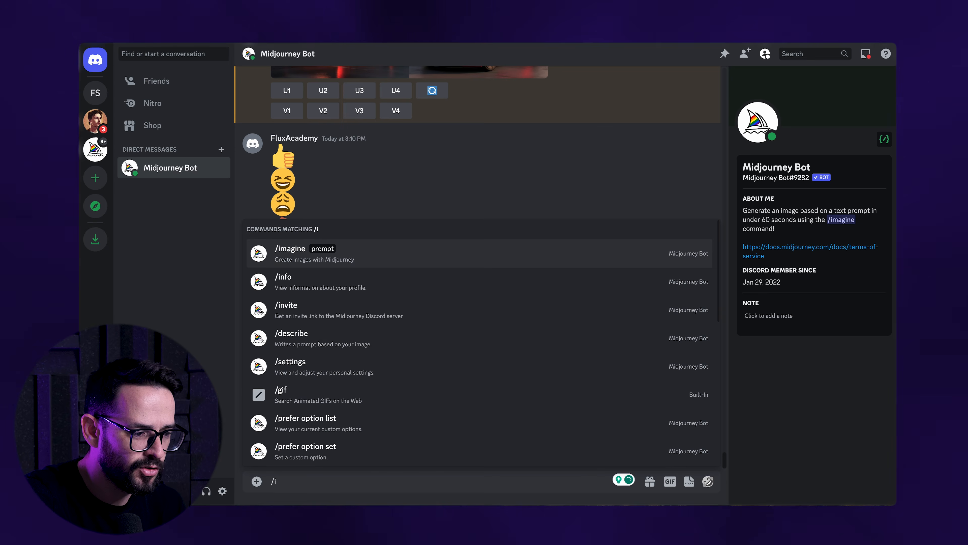
In Discord, send Midjourney Bot an /imagine command with the prepared Tesla Visionary description and --ar 16:9, and view the generated grid enlarged
key("Return")
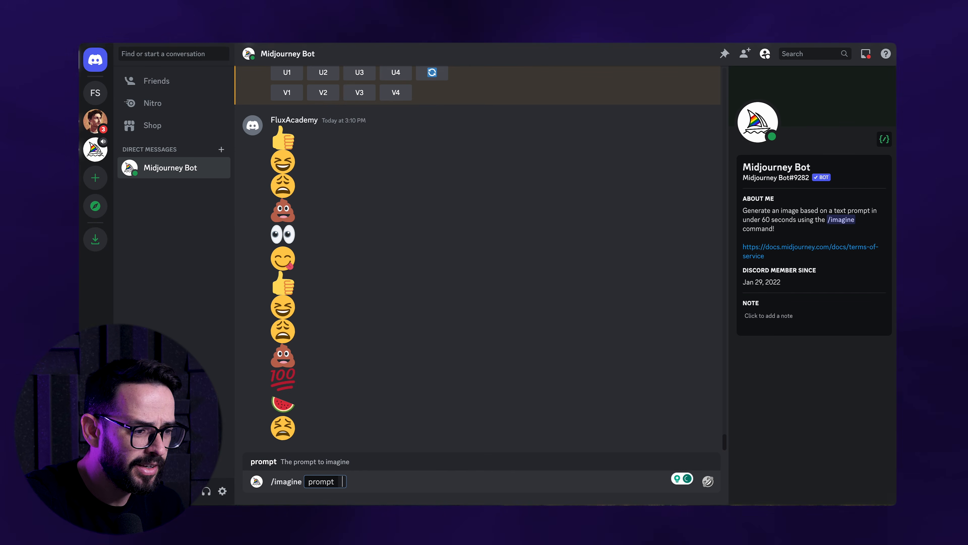
key("ctrl+v")
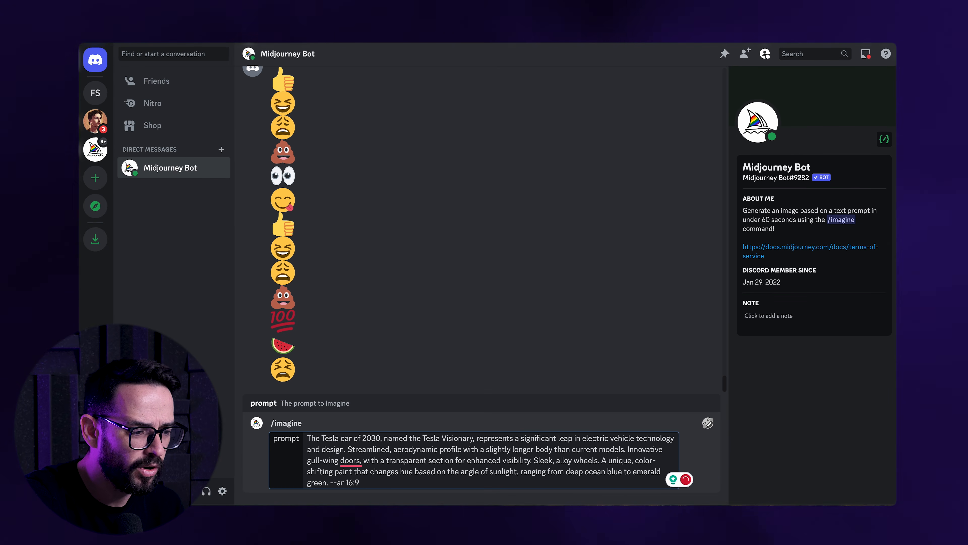
key("Return")
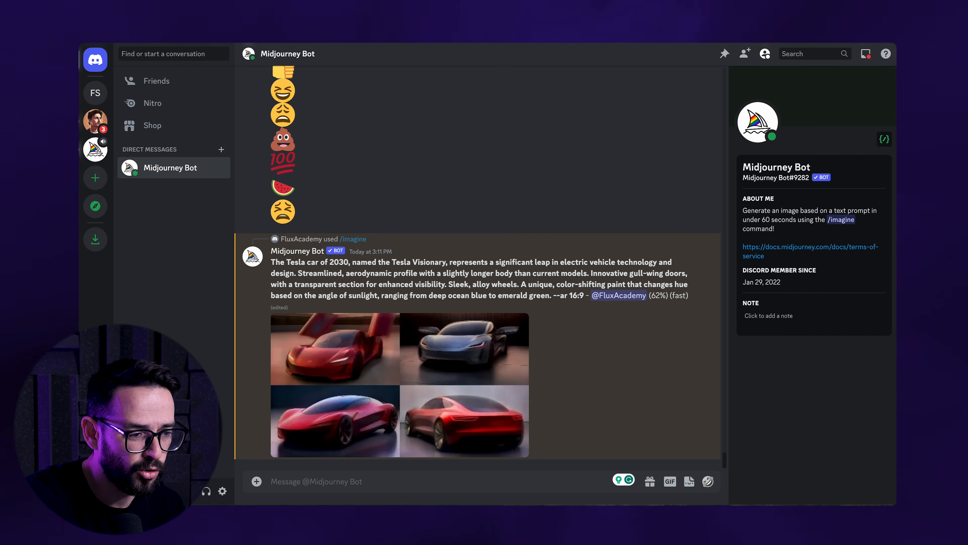
left_click(336, 362)
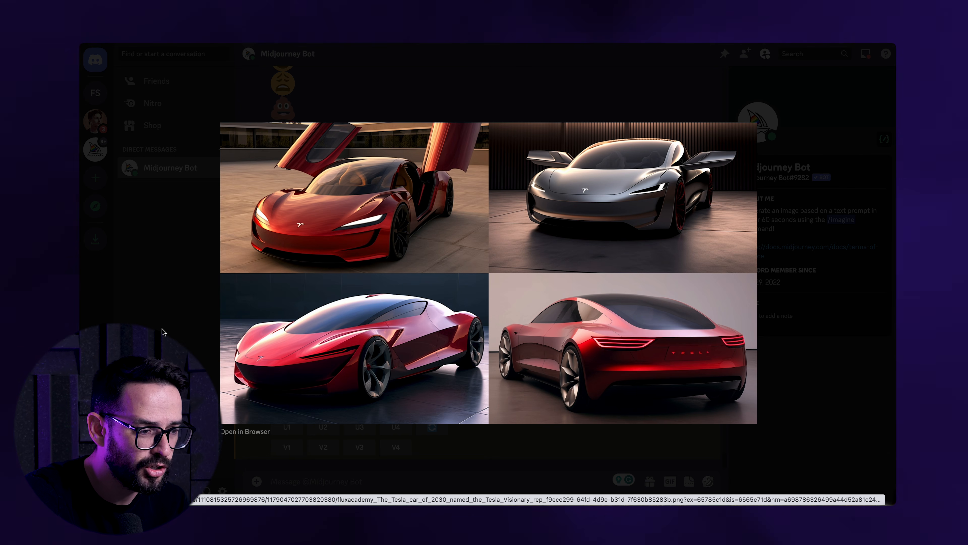
left_click(180, 316)
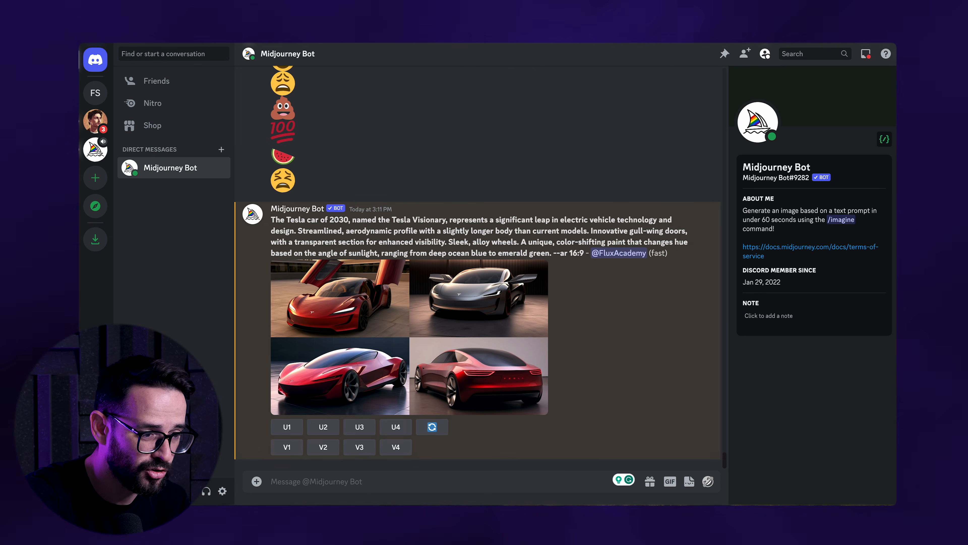
Copy the prompt text from Midjourney Bot's Tesla Visionary result, including --ar 16:9
left_click_drag(271, 218, 584, 253)
key("ctrl+c")
type("/")
key("ctrl+v")
left_click(272, 436)
key("BackSpace")
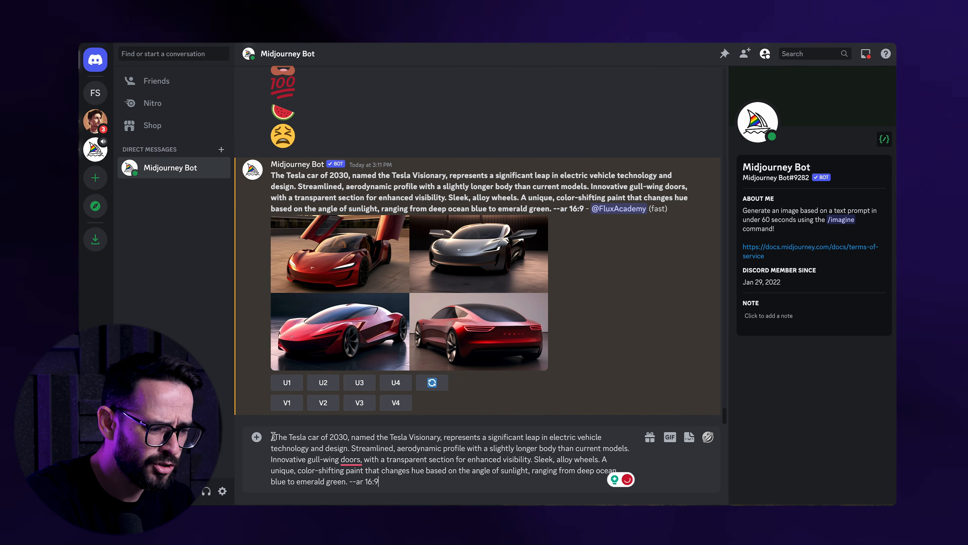
key("ctrl+a")
Begin a new /imagine command with the copied Tesla Visionary description as its prompt
type("/")
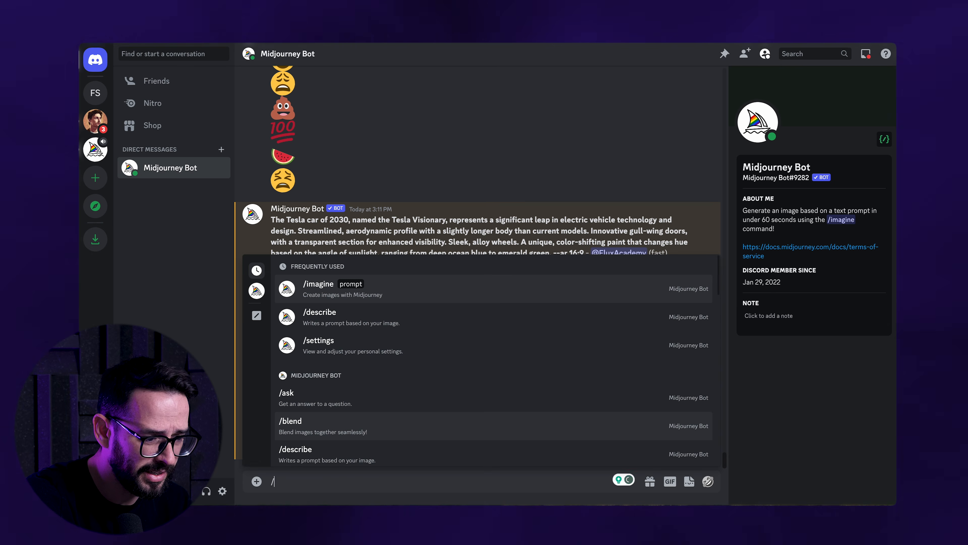
key("Tab")
key("ctrl+v")
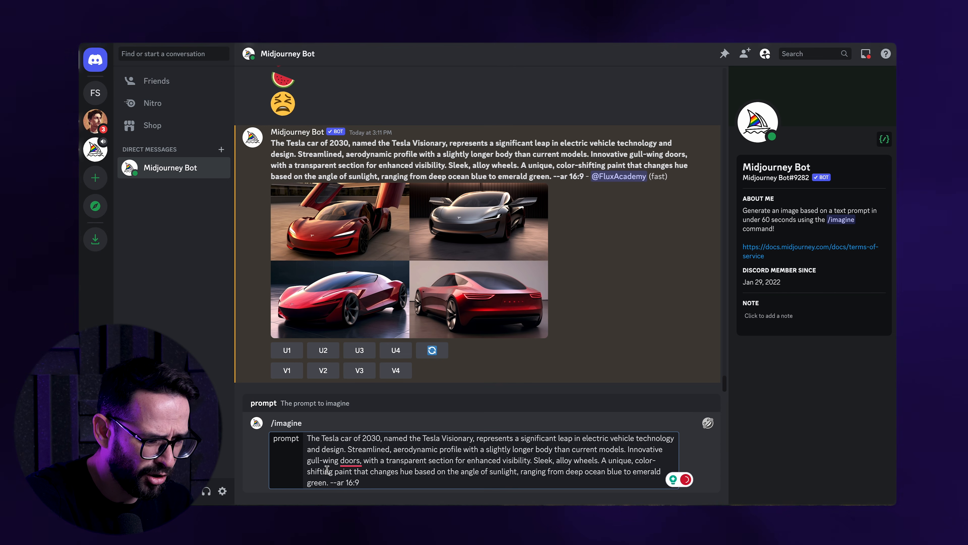
Shorten the prompt's opening to "Tesla Visionary.", removing the 2030 introduction and the technology and body-profile descriptions before the gull-wing doors
left_click_drag(309, 438, 424, 437)
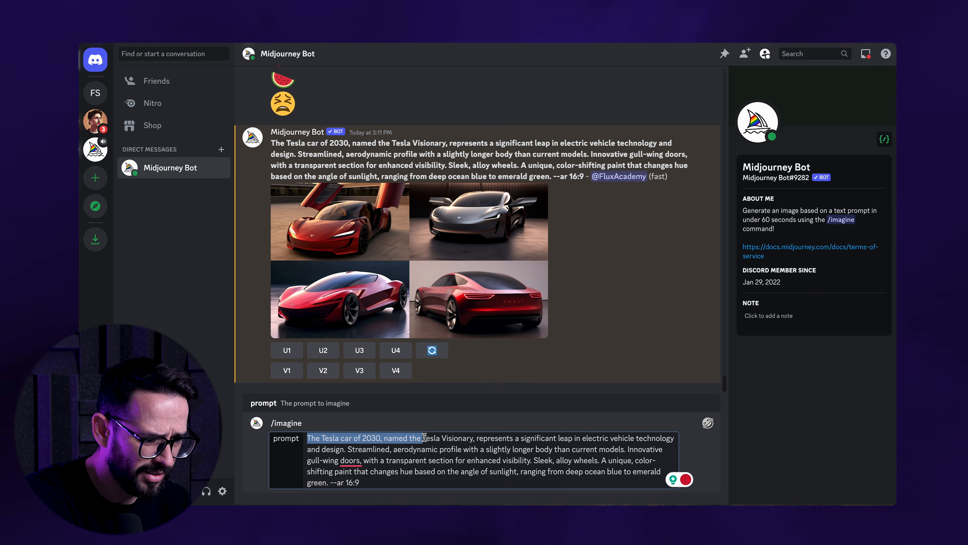
key("BackSpace")
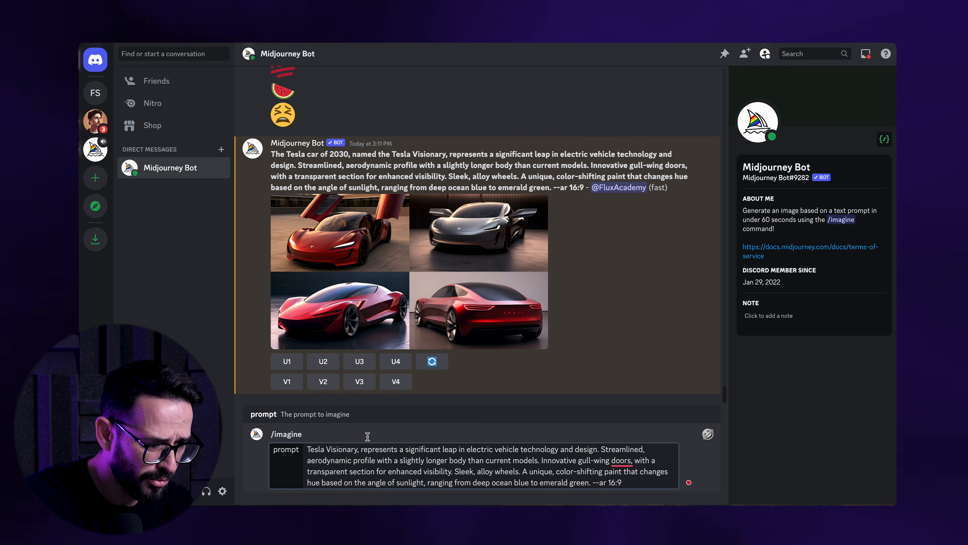
mouse_move(359, 449)
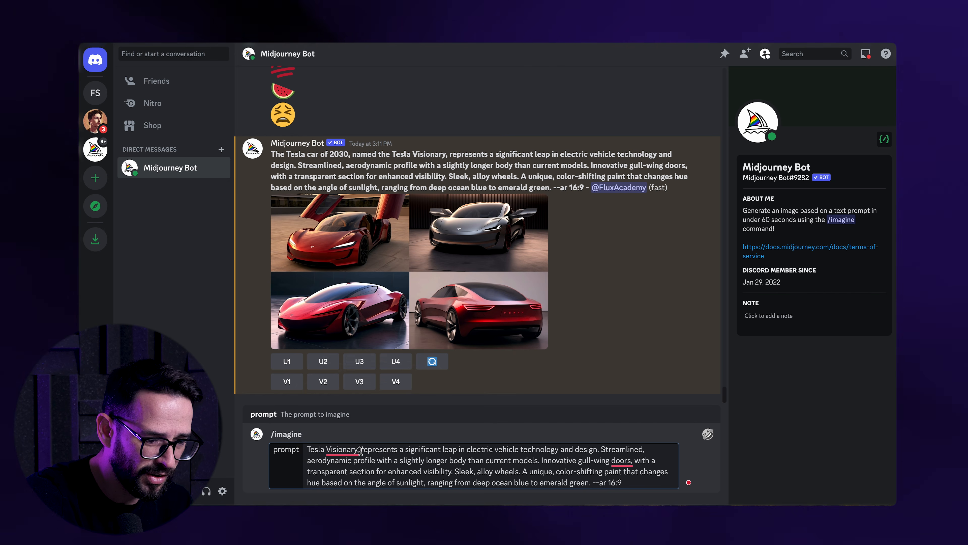
left_click_drag(360, 450, 539, 460)
key("BackSpace")
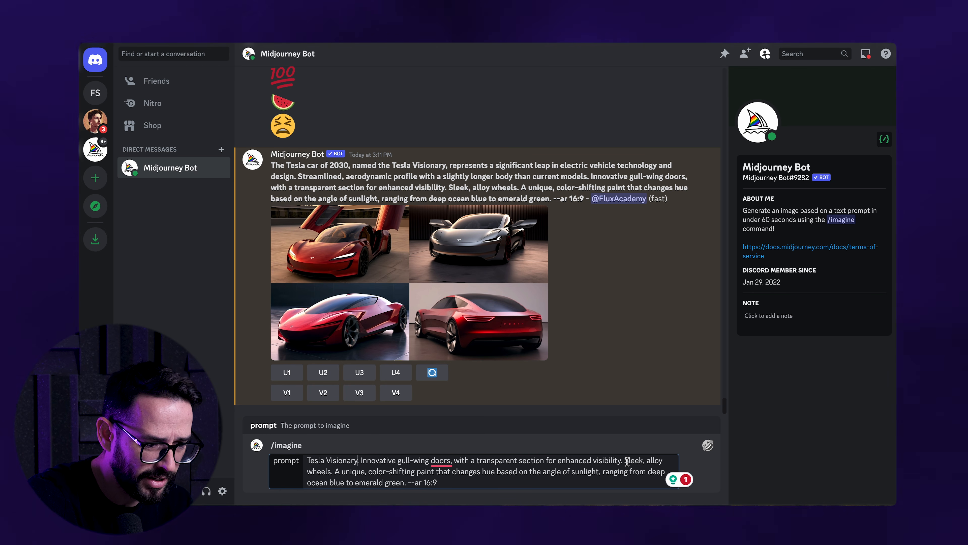
Remove the "Sleek, alloy wheels" sentence and the word "unique" before "color-shifting paint" from the prompt
left_click_drag(625, 461, 333, 468)
key("BackSpace")
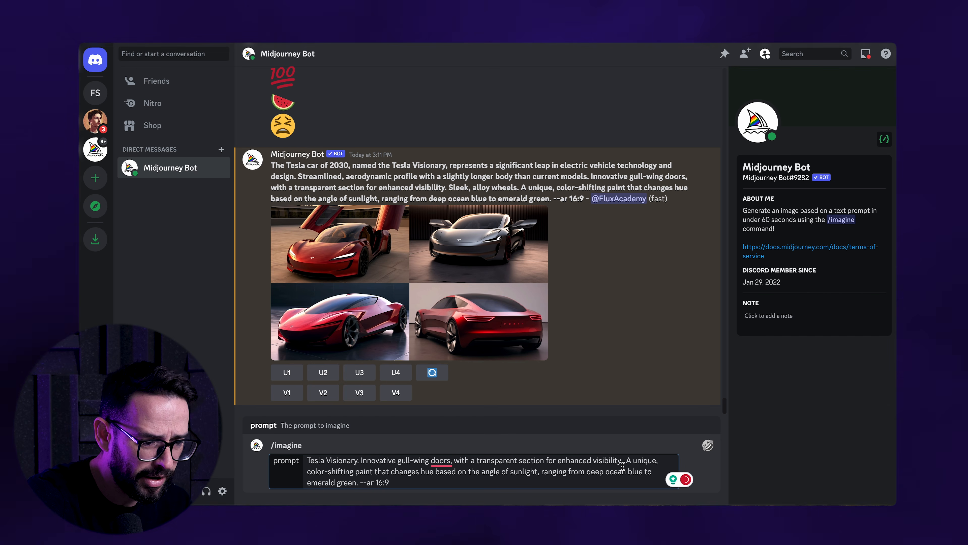
left_click_drag(626, 461, 655, 459)
left_click(653, 460)
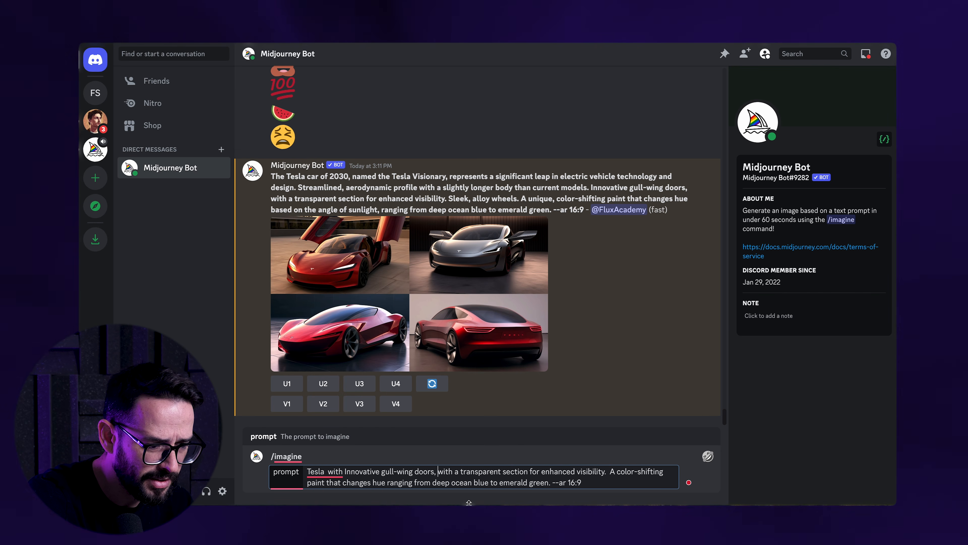
End the prompt's first sentence after "gull-wing doors" and remove the phrase "with a transparent section for enhanced visibility"
key("BackSpace")
key("BackSpace")
type(".")
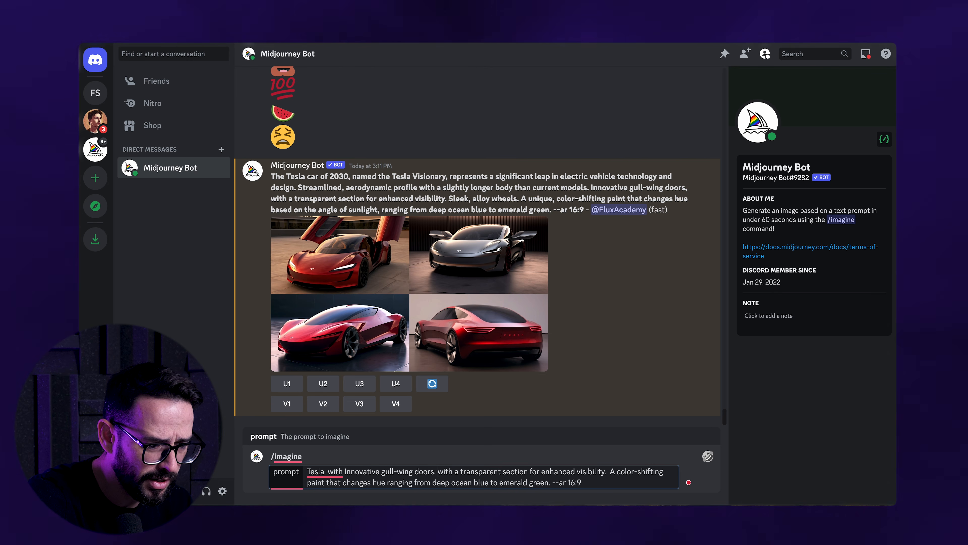
left_click_drag(436, 471, 602, 465)
key("BackSpace")
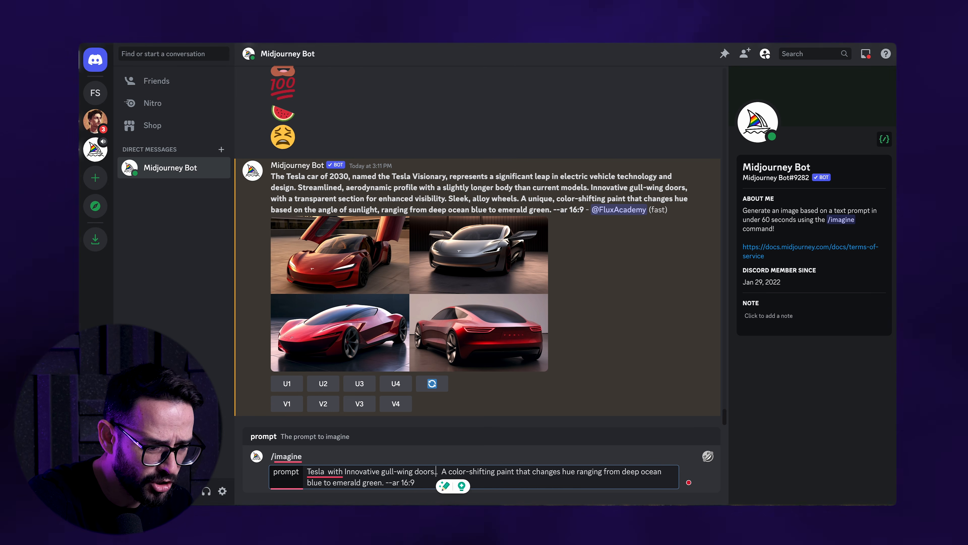
key("Delete")
key("Delete")
left_click(414, 482)
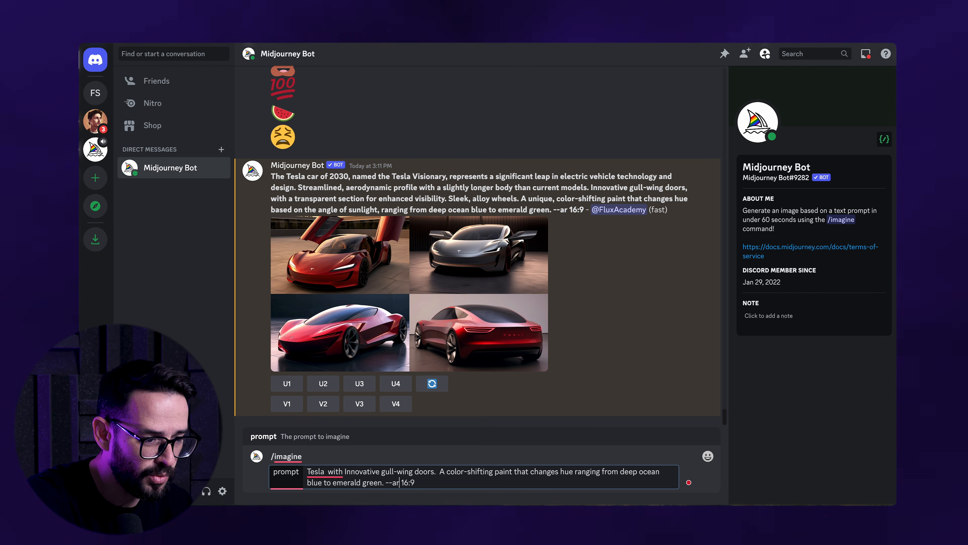
Generate images from the shortened prompt about the Tesla with gull-wing doors and color-shifting paint, and enlarge the result grid
key("Return")
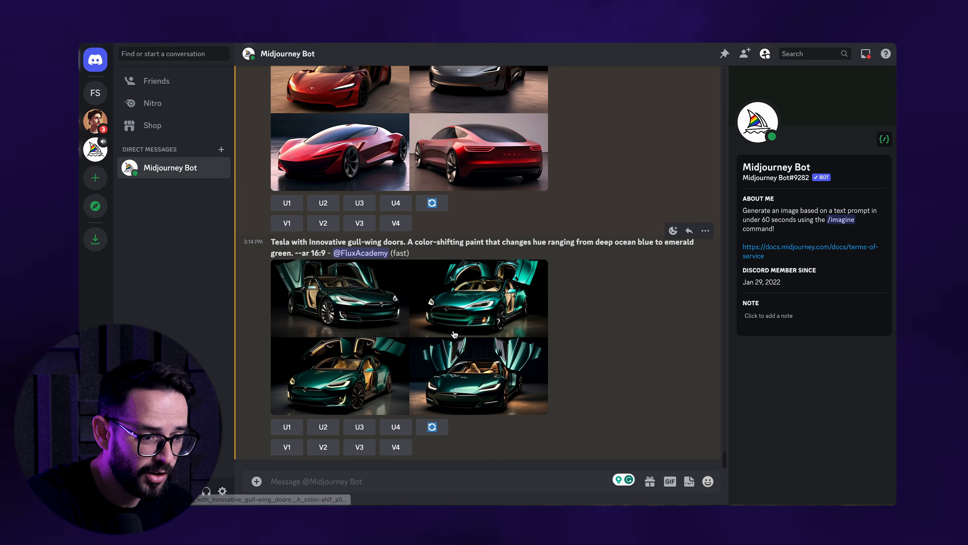
left_click(373, 328)
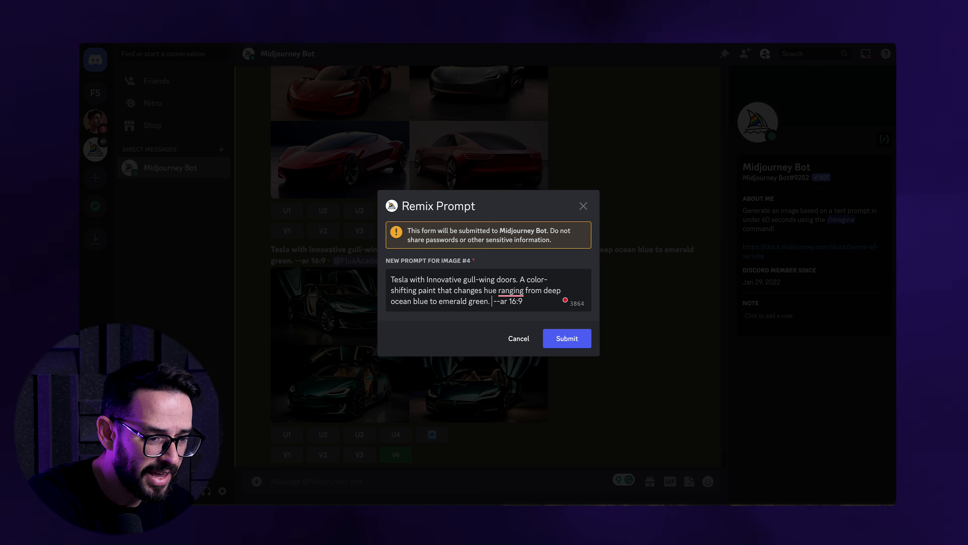
Remix image 4 of the gull-wing Tesla grid, adding "On the highway. Motion blur" before the aspect ratio parameter
type("On the highw")
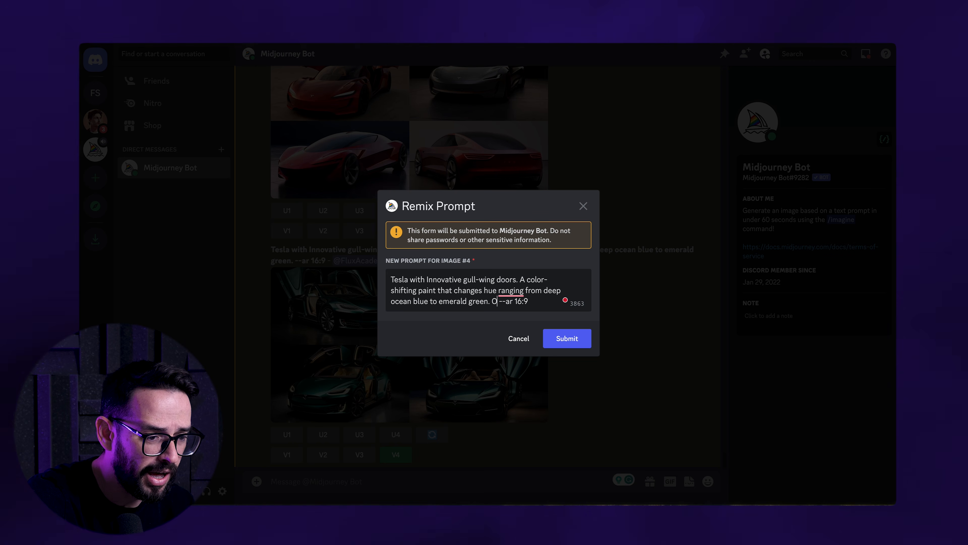
type("ay, m")
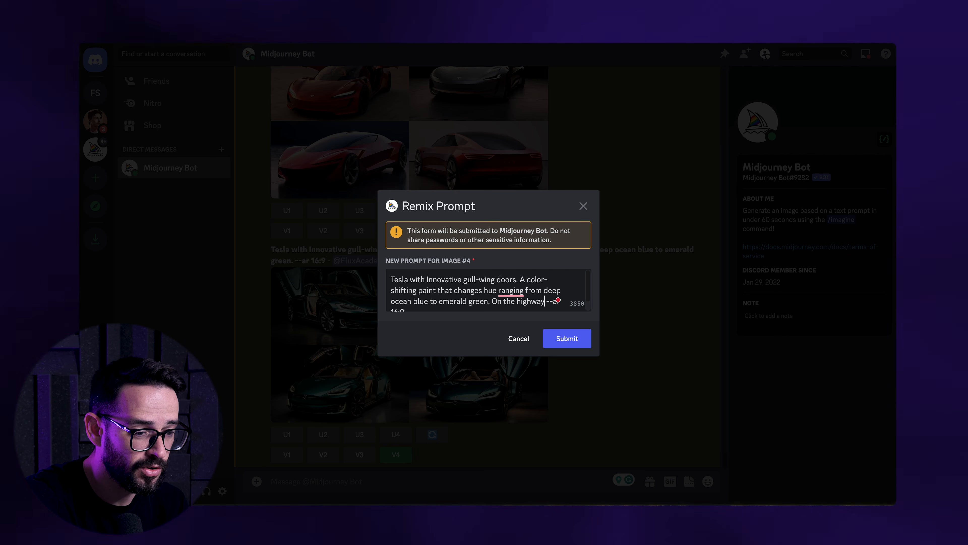
type(". Motion blu")
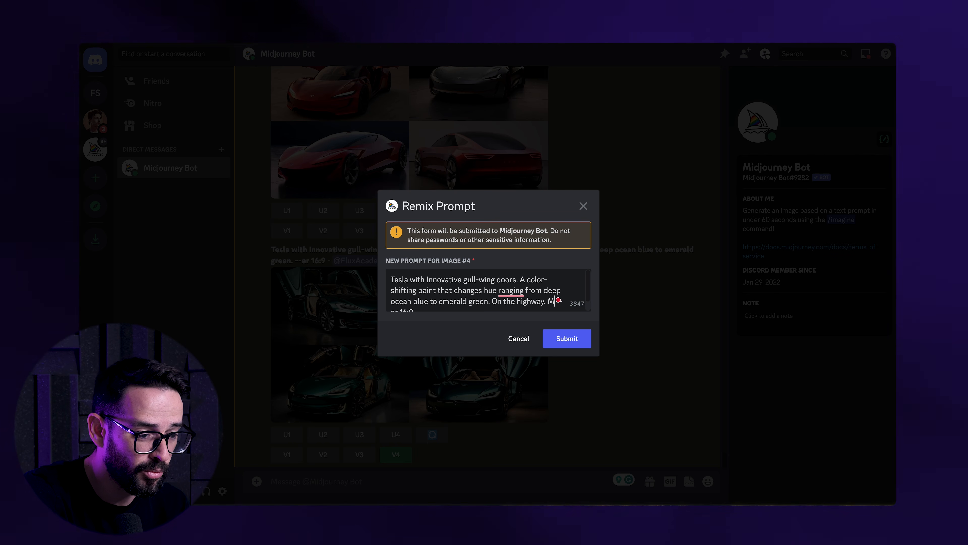
type("r")
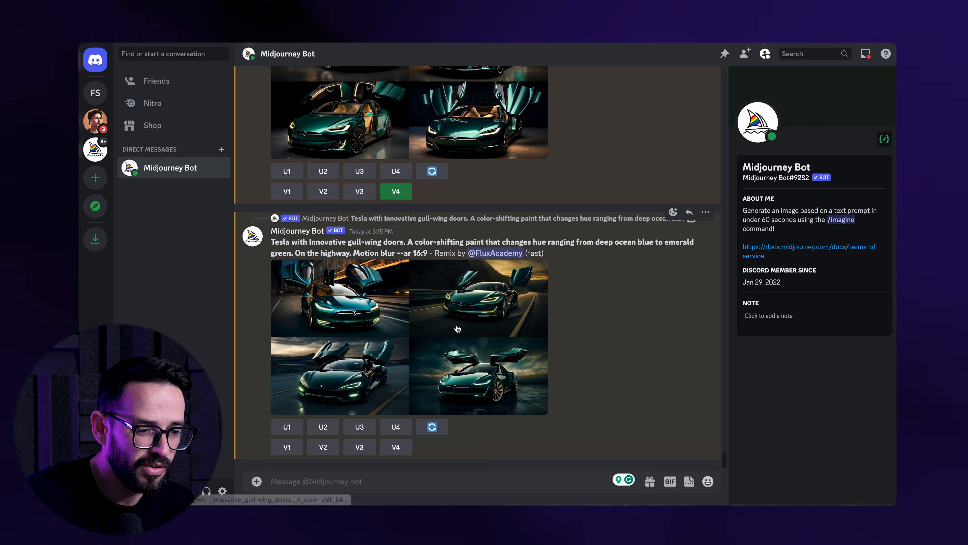
Inspect the remixed highway grid enlarged, then upscale its image 4 and view the upscaled picture
left_click(472, 328)
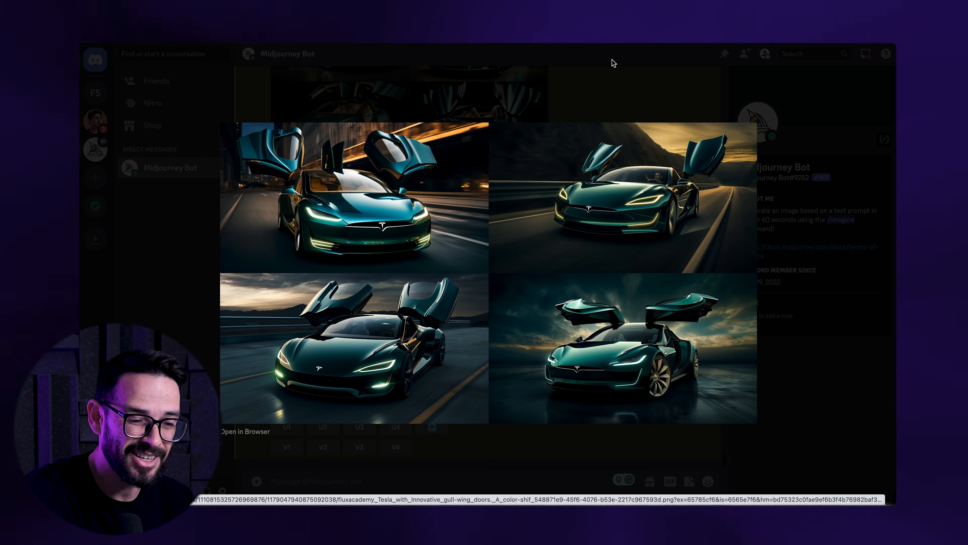
left_click(195, 296)
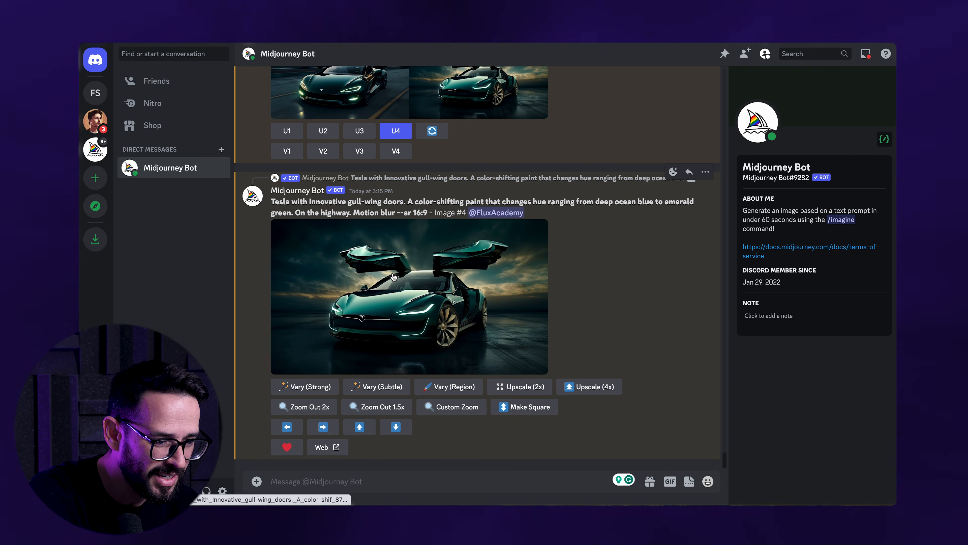
left_click(397, 273)
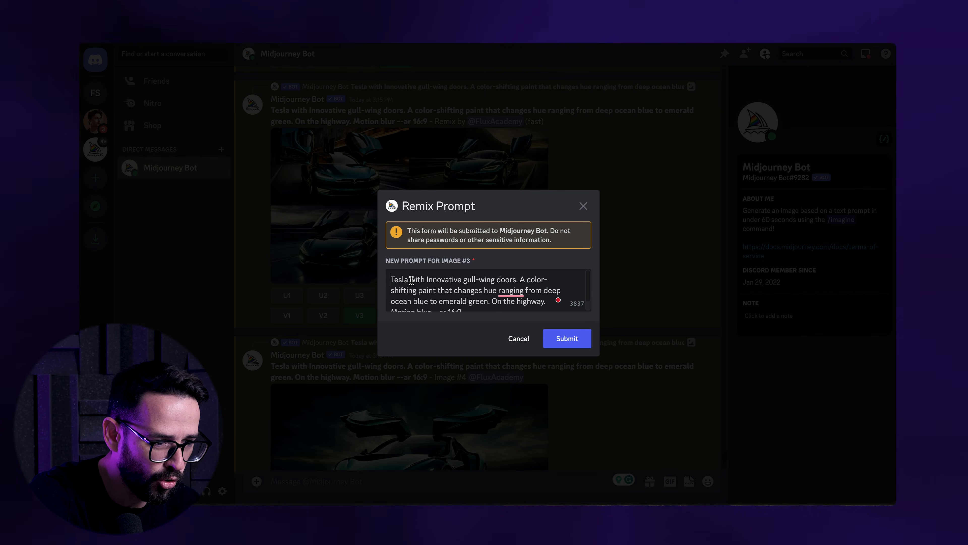
Remix image 3 of the highway grid with "Innovative gull-wing doors." removed from the prompt
left_click_drag(424, 279, 512, 278)
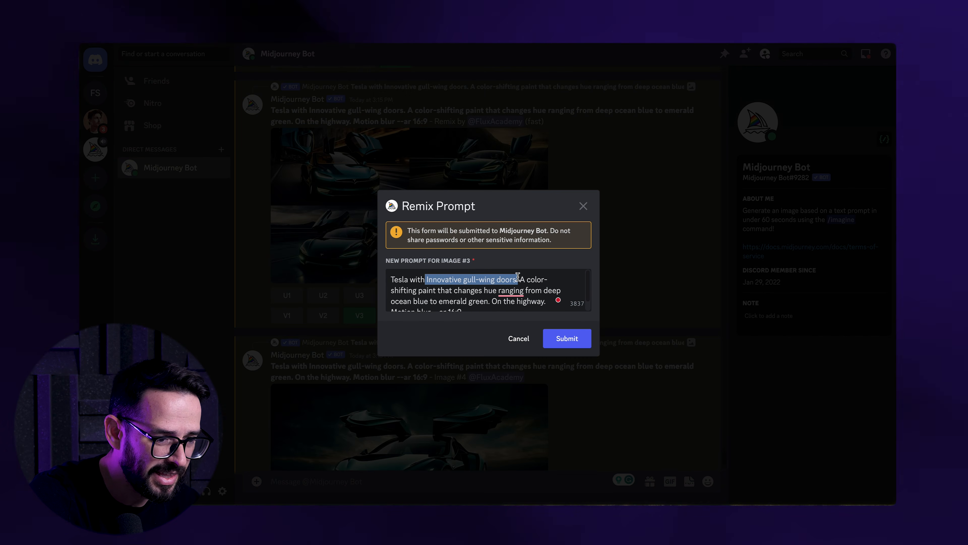
key("BackSpace")
left_click(530, 281)
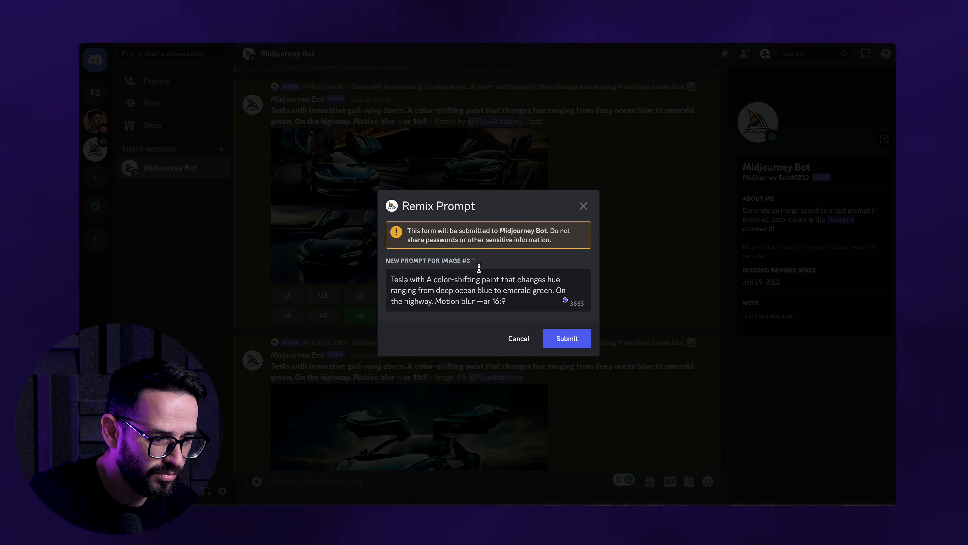
key("Down")
key("Down")
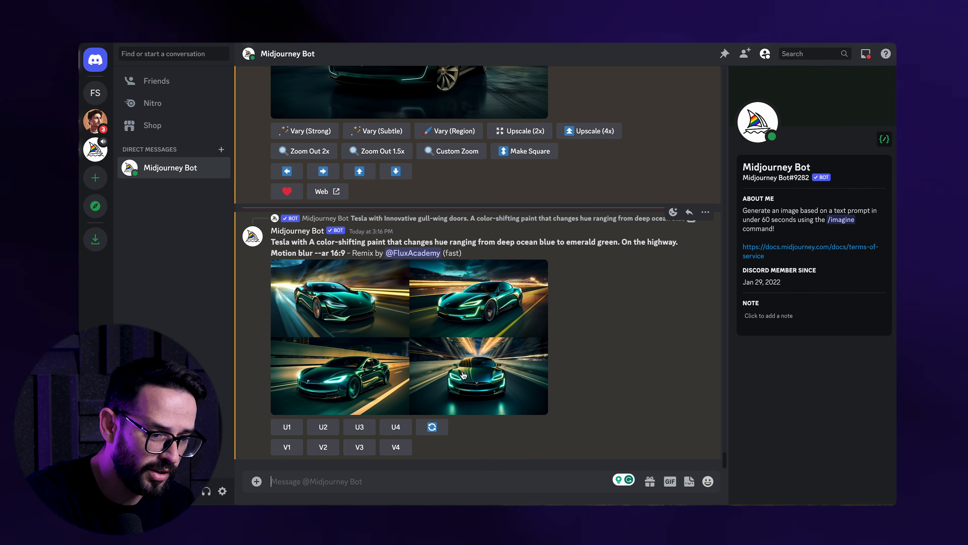
Inspect the new highway grid without gull-wing doors enlarged, and upscale its images 4 and 3
left_click(505, 370)
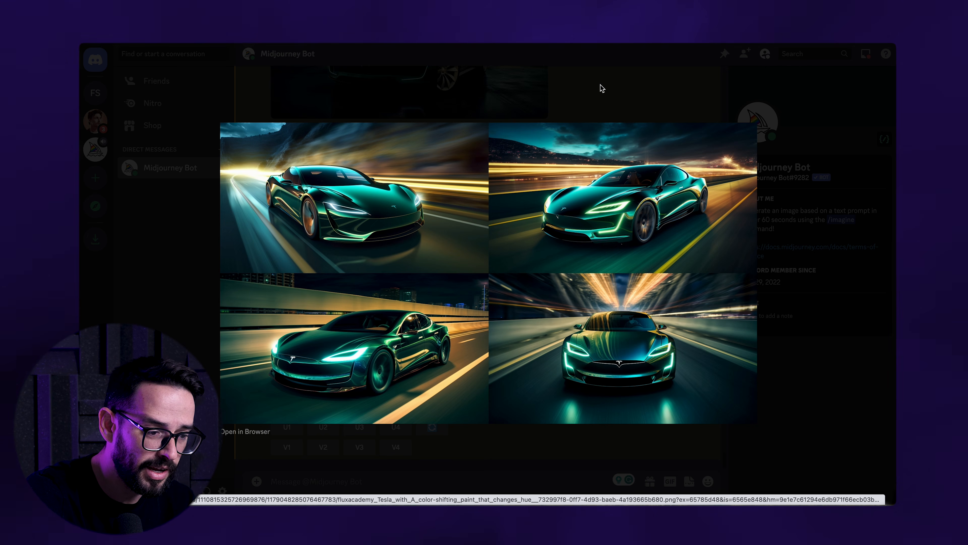
left_click(601, 89)
left_click(396, 426)
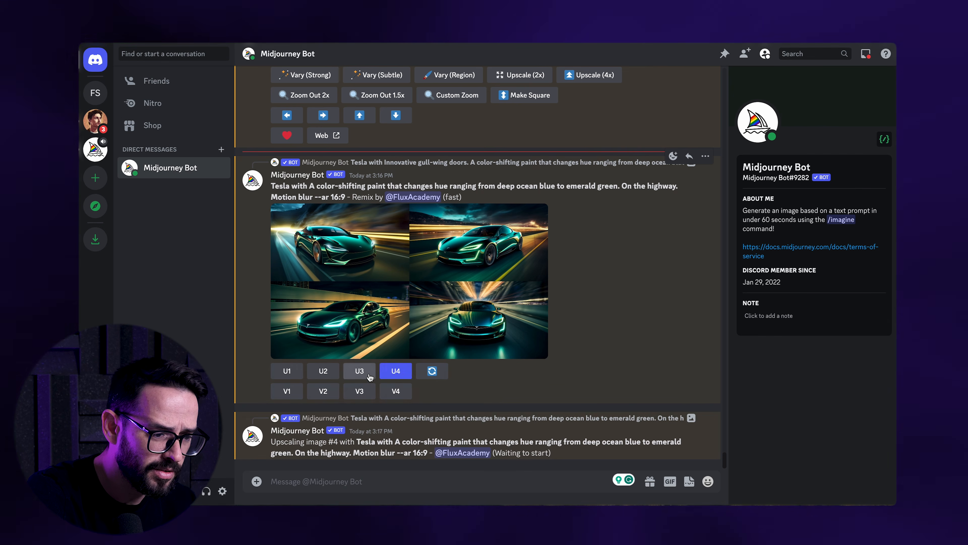
left_click(359, 371)
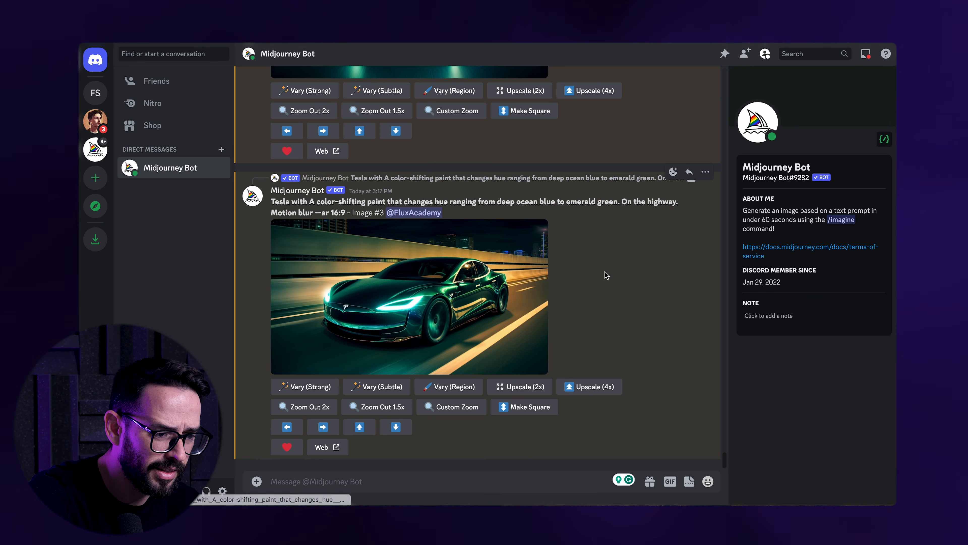
Examine the upscaled highway images 3 and 4 at larger size
left_click(444, 286)
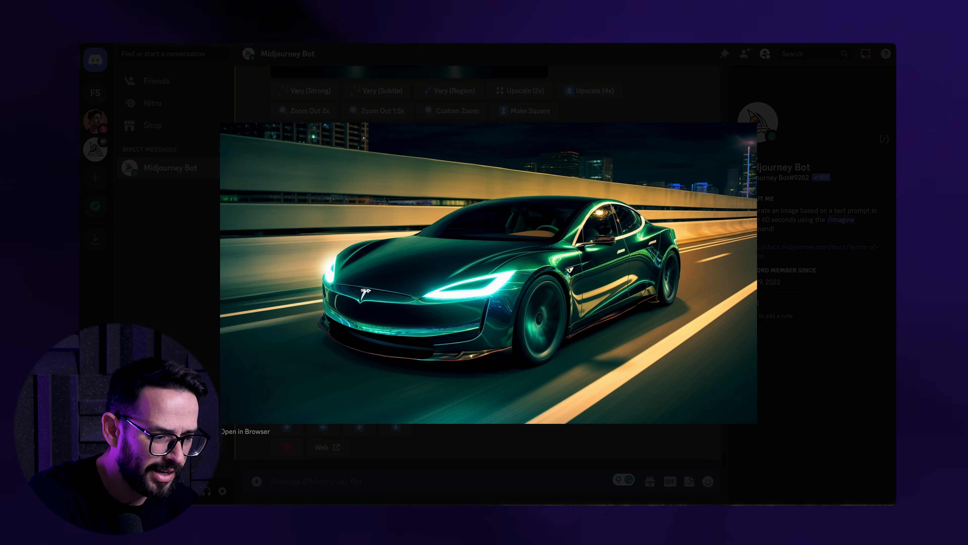
left_click(829, 307)
scroll(438, 285, "down", 2)
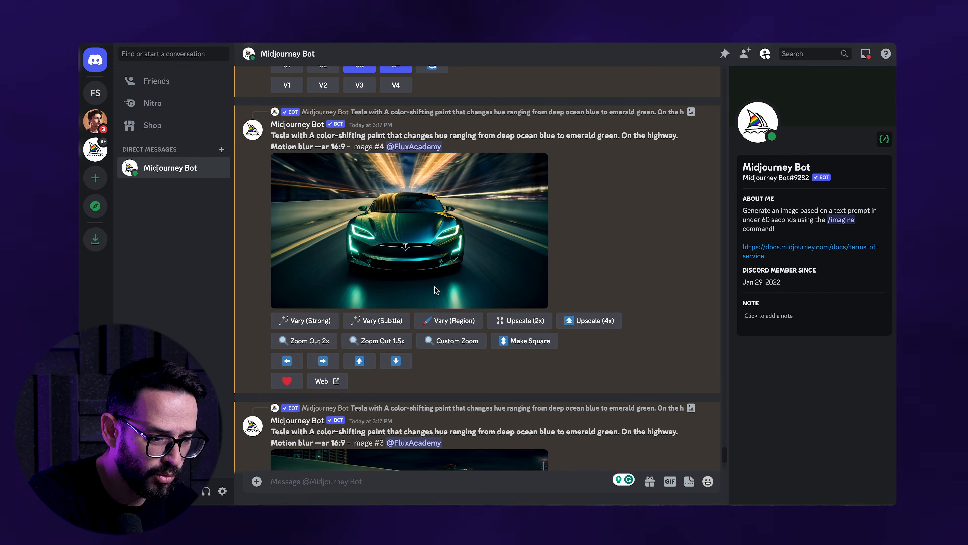
left_click(396, 217)
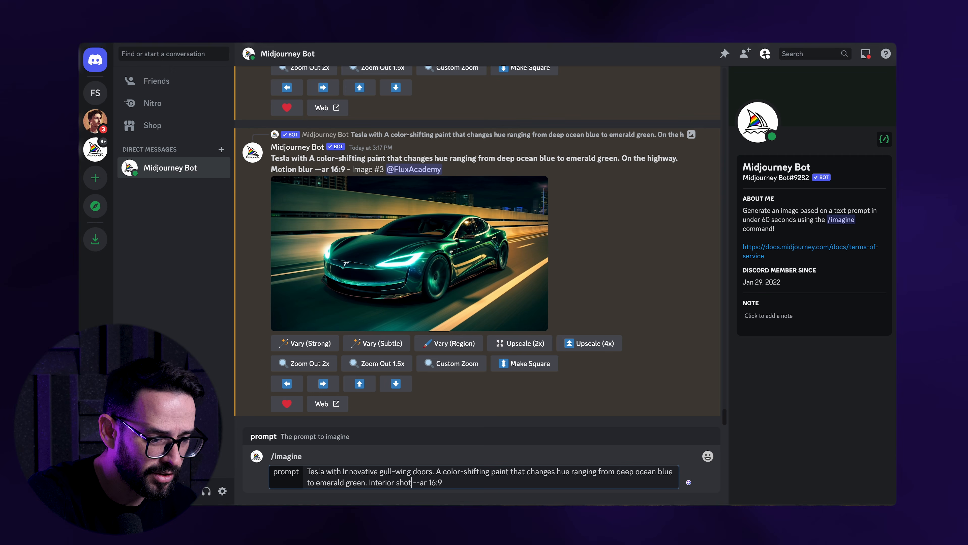
Shorten "Interior shot" to "Interior" at the end of the gull-wing Tesla prompt and generate the images
key("BackSpace")
key("BackSpace")
key("BackSpace")
key("BackSpace")
key("BackSpace")
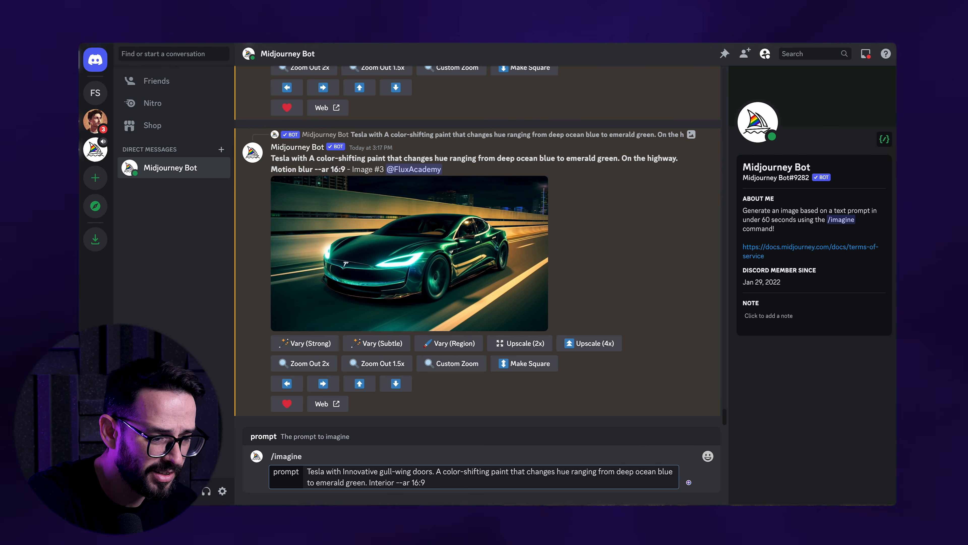
key("Return")
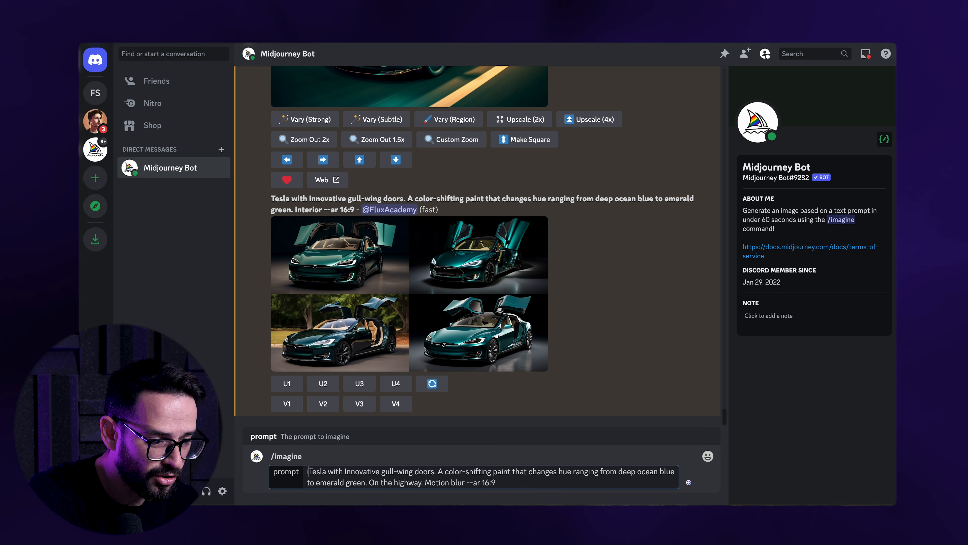
Generate images from a gull-wing Tesla prompt opening with "interior shot of a", without the highway and motion blur text, and inspect the grid
type("interior shot of a")
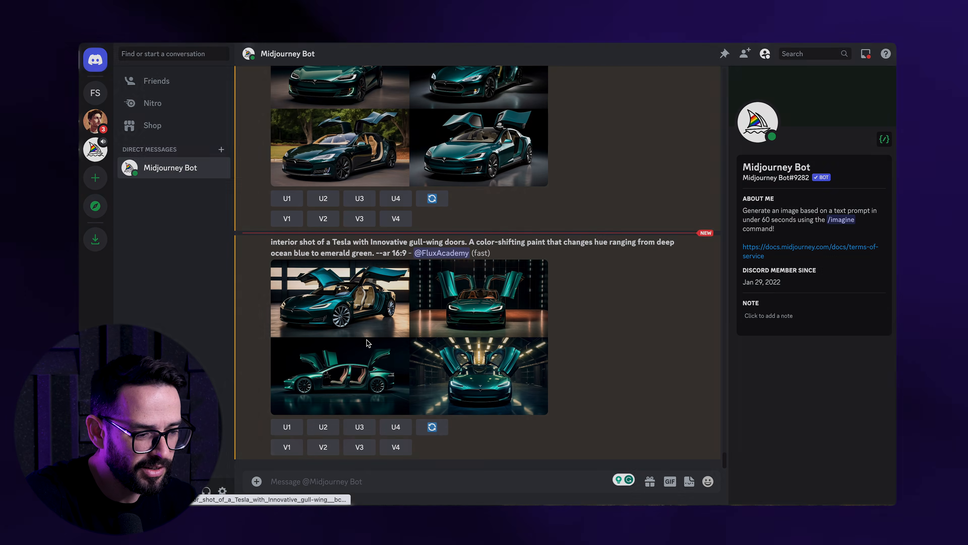
left_click(366, 339)
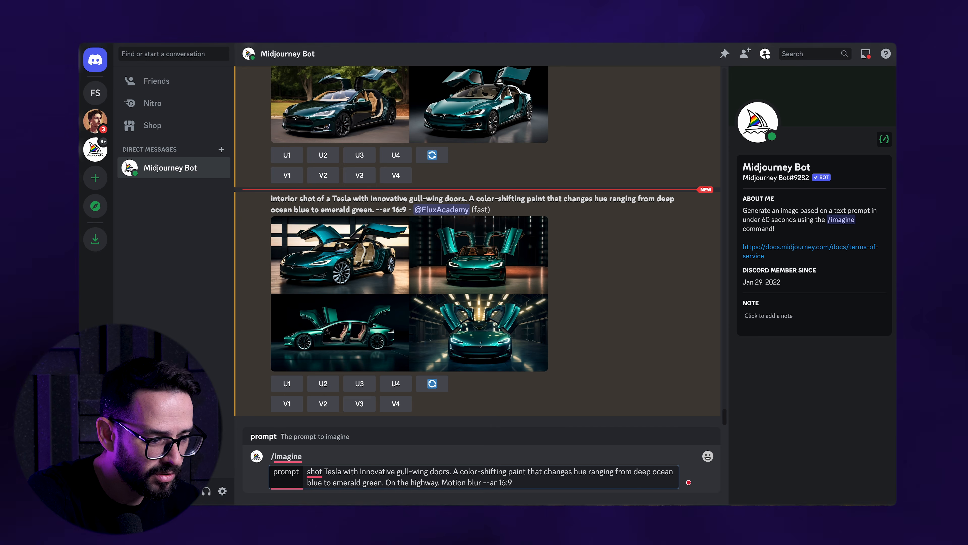
Change the prompt's opening to "photo inside Tesla", leave out the highway and motion blur text, and generate the images
key("BackSpace")
key("BackSpace")
key("BackSpace")
key("BackSpace")
key("BackSpace")
type("pohot")
key("BackSpace")
key("BackSpace")
key("BackSpace")
key("BackSpace")
type("hoto inside")
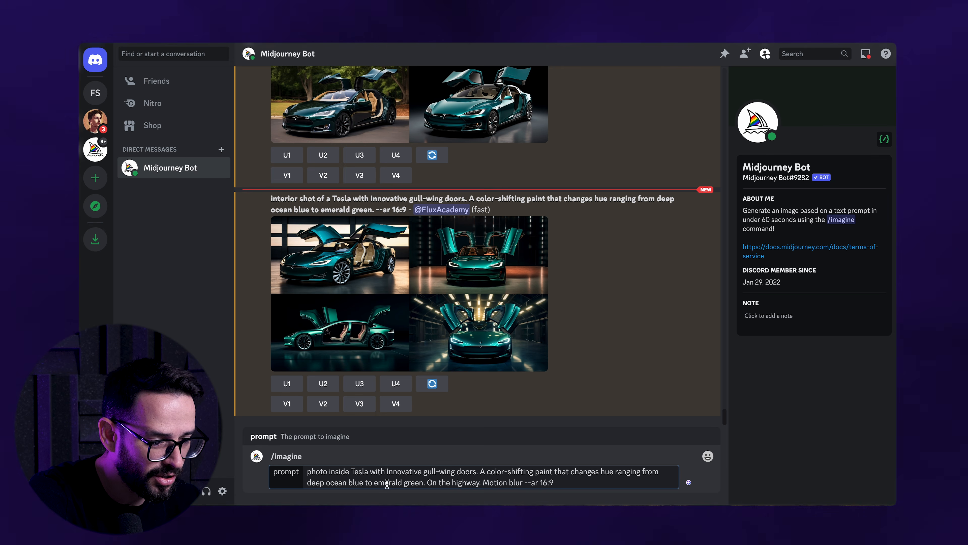
key("Return")
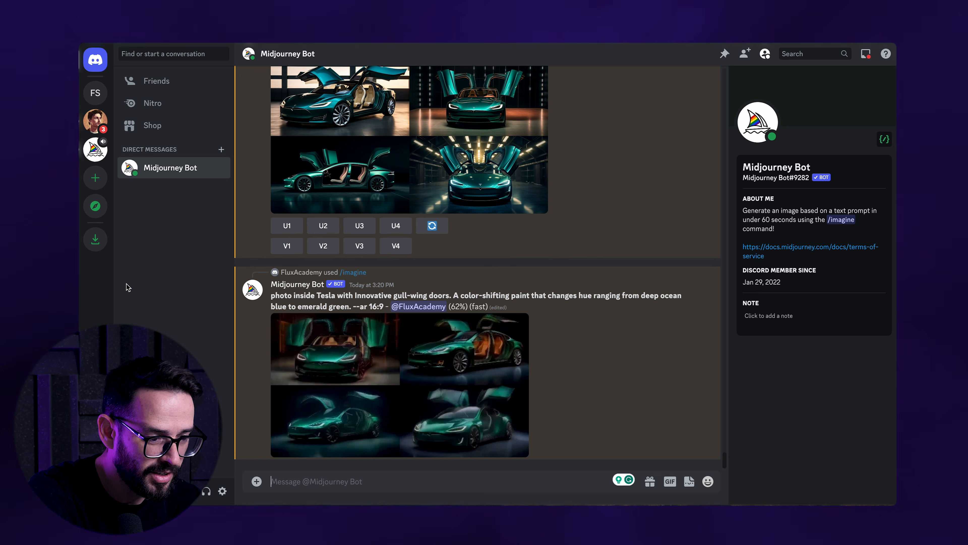
Review the earlier results, then generate images of the color-shifting Tesla "in front of a modern house" at --ar 16:9, without gull-wing doors
scroll(451, 269, "up", 6)
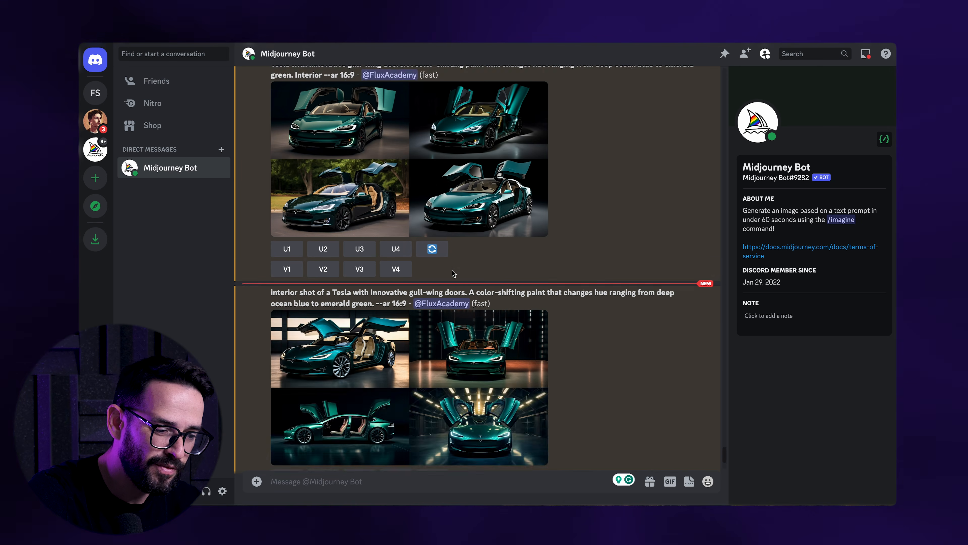
scroll(453, 272, "up", 2)
scroll(452, 272, "up", 3)
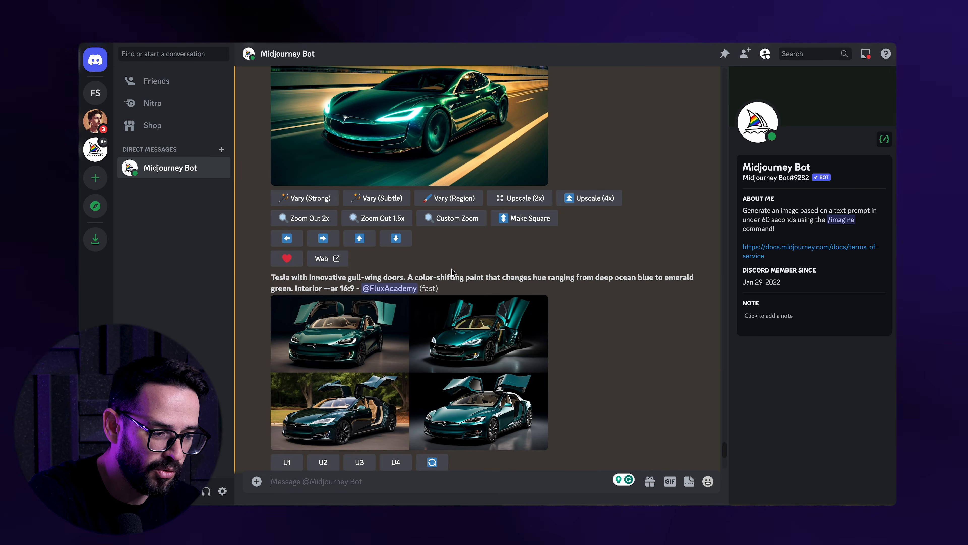
scroll(452, 272, "down", 10)
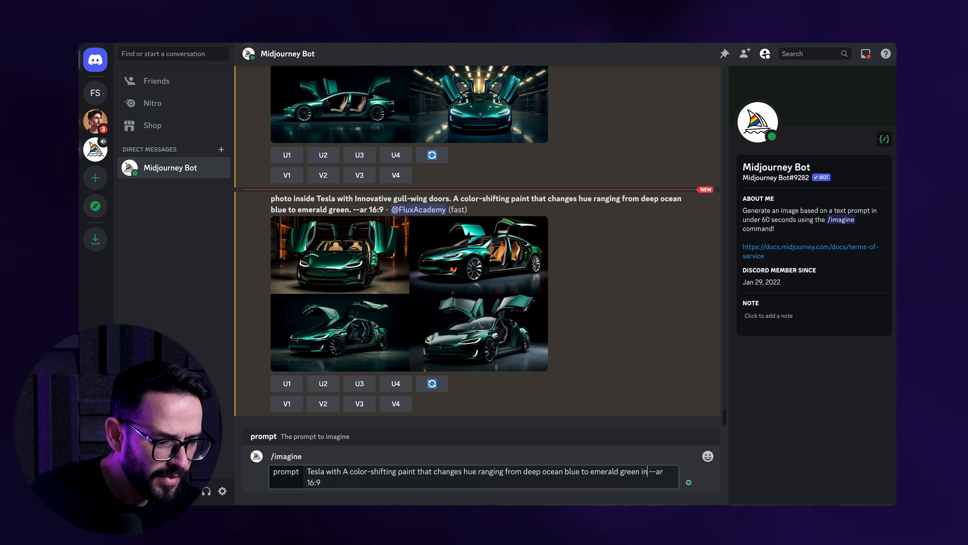
type("front og --ar 16:9")
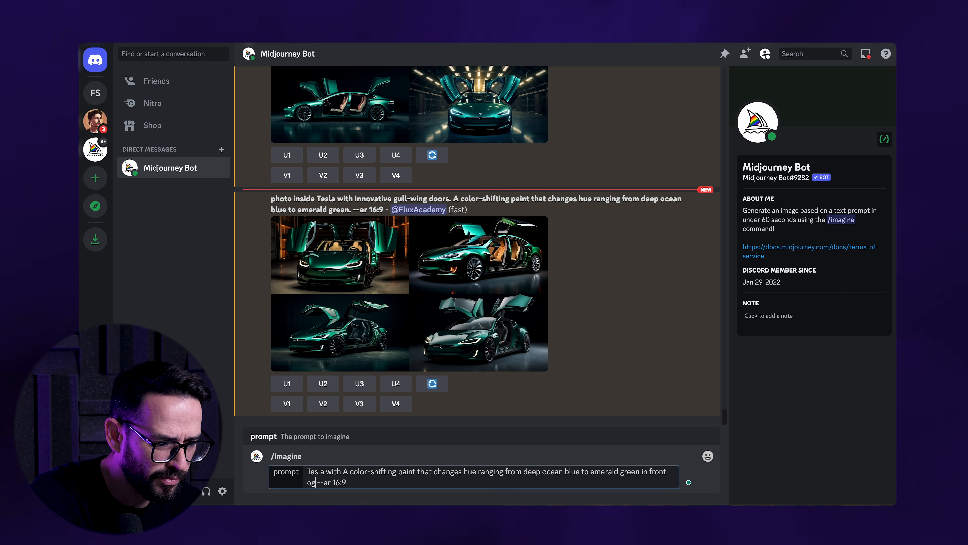
key("BackSpace")
type("f a modern hous")
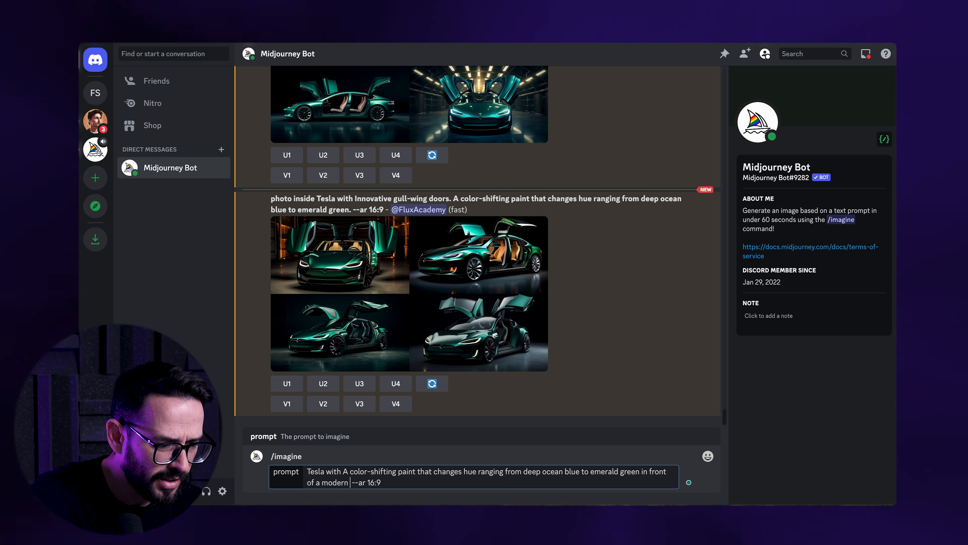
type("e")
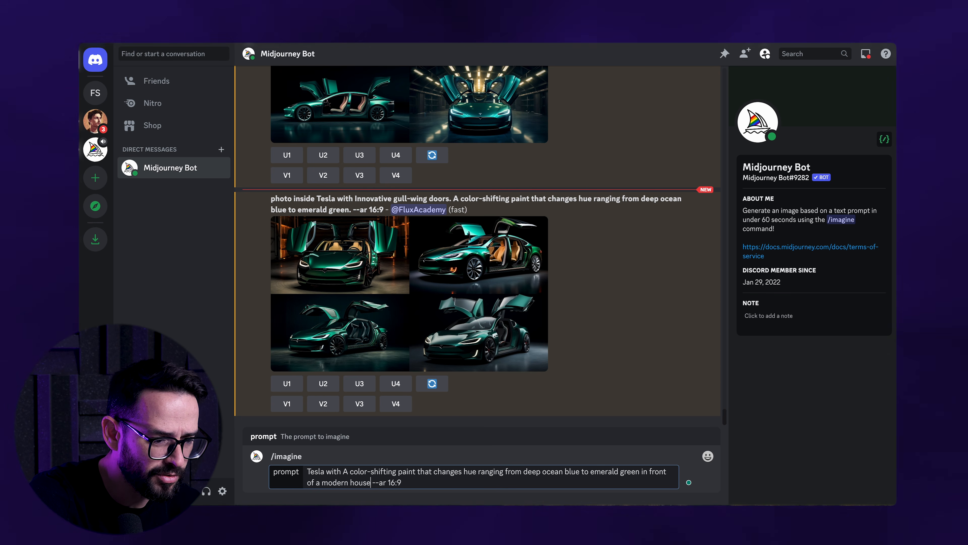
key("Return")
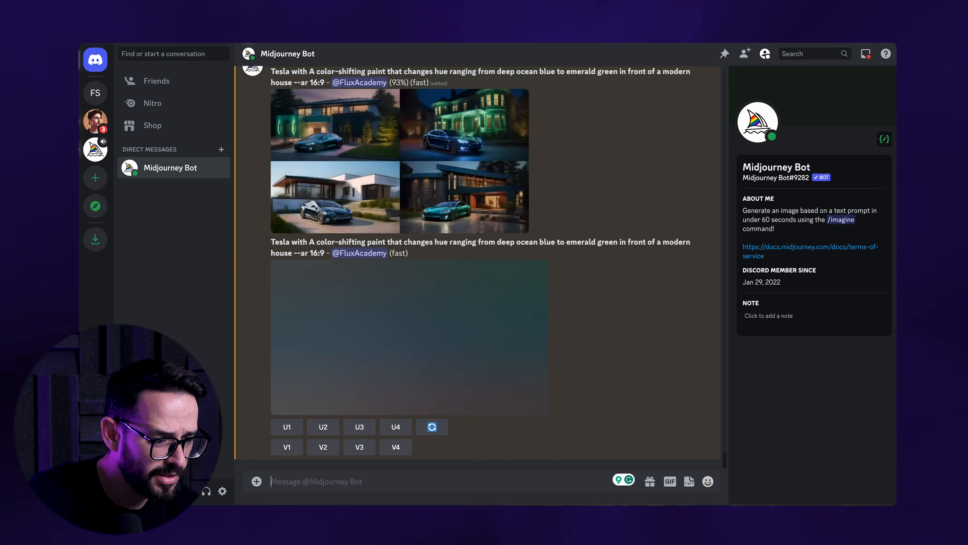
Inspect the modern house grid, upscale its image 4, and view the upscaled picture enlarged
left_click(400, 374)
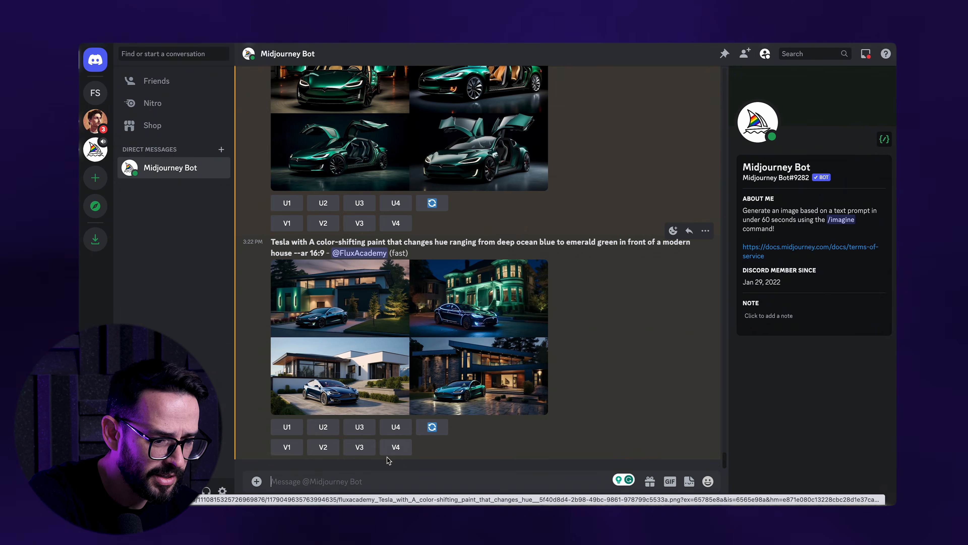
left_click(343, 362)
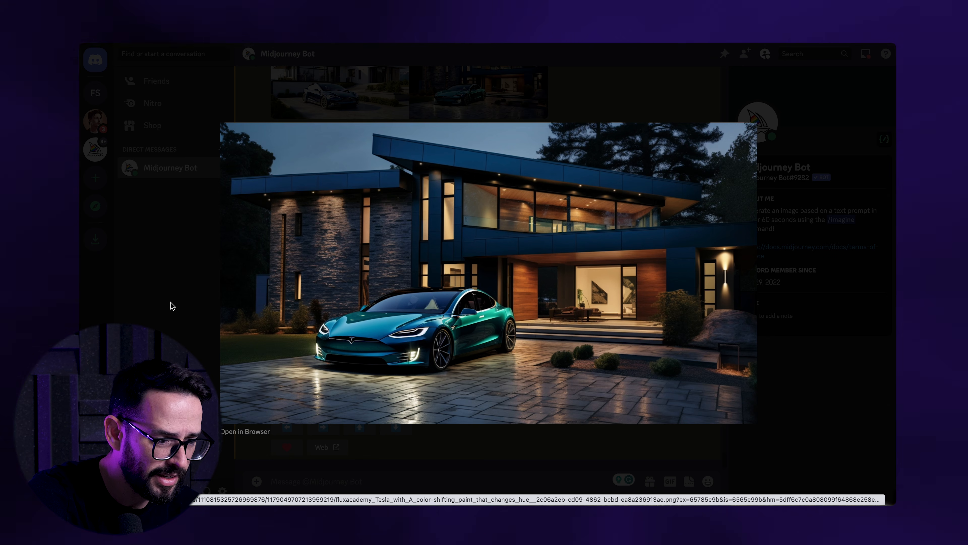
left_click(173, 306)
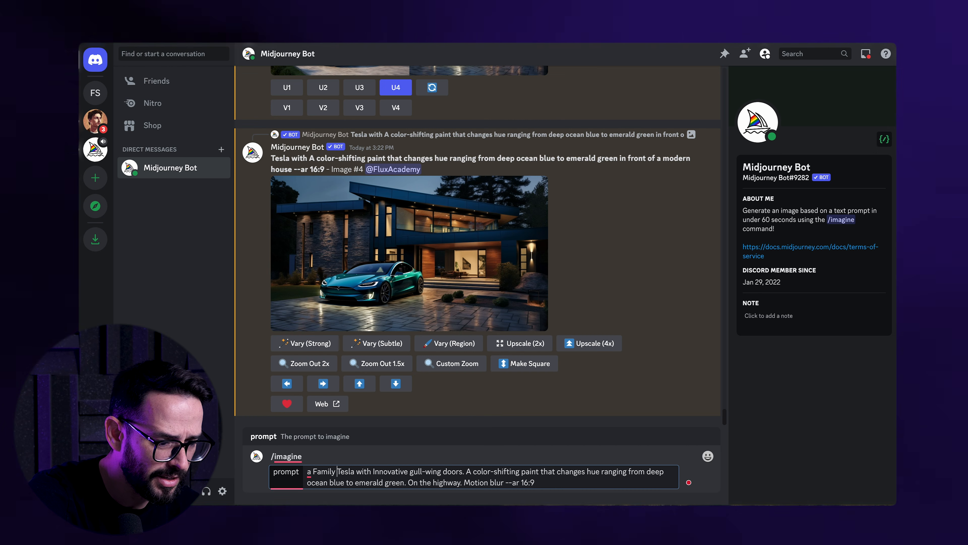
Generate images of "a Family driving in a Tesla" with the color-shifting paint, without gull-wing doors, and inspect the grid enlarged
type("driving ")
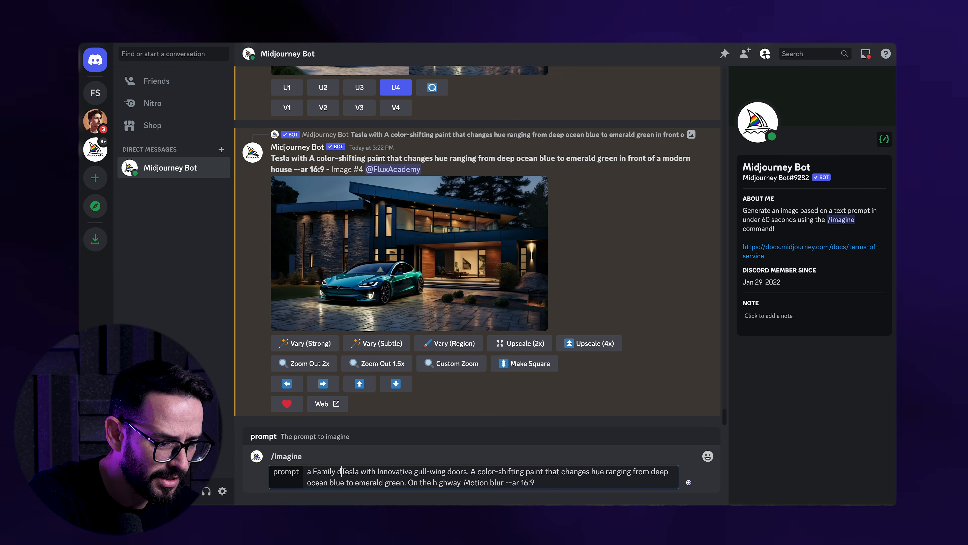
type("in a")
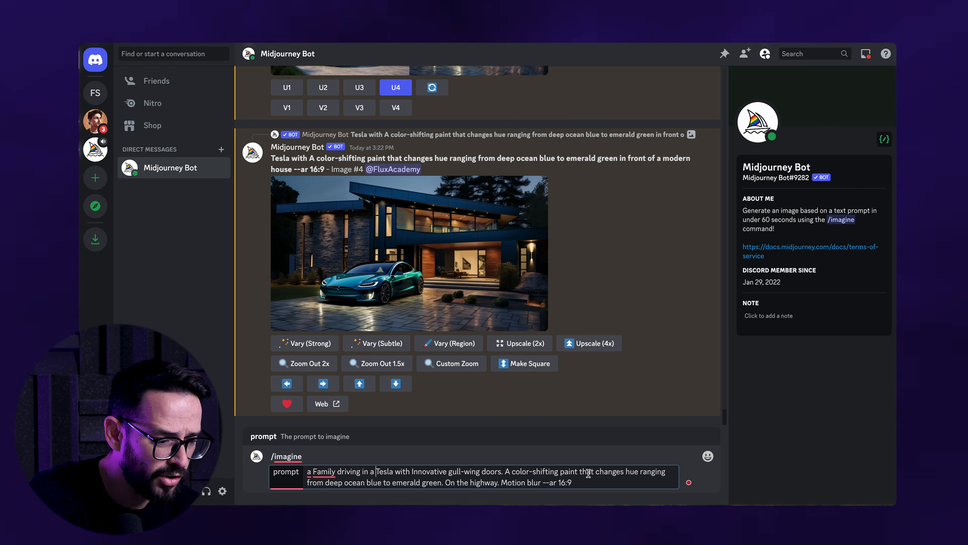
left_click_drag(409, 471, 502, 471)
key("BackSpace")
key("Return")
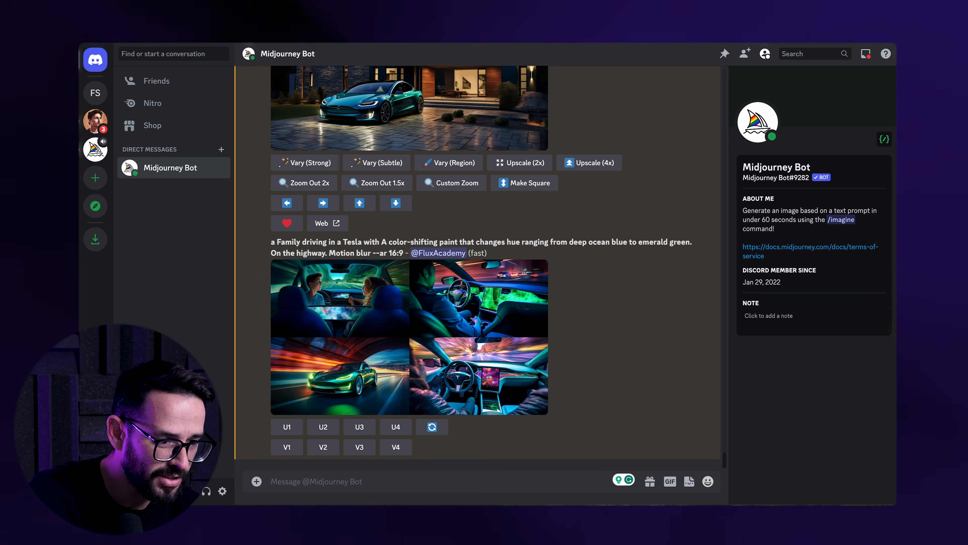
left_click(392, 324)
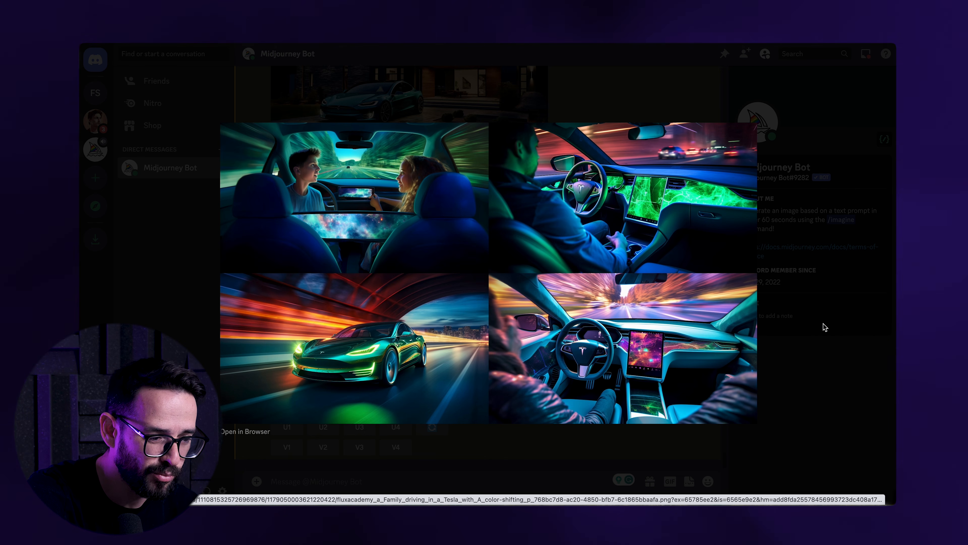
left_click(773, 309)
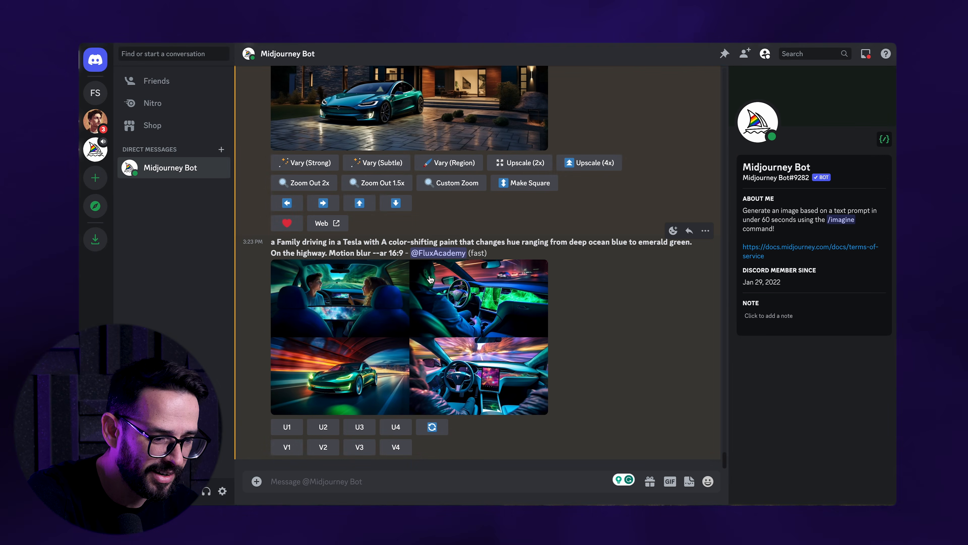
Create variations of the family grid's image 4, remixing the prompt's opening to "a happy Family driving in a Tesla"
left_click(396, 446)
left_click(395, 279)
type("happy Family driving in a Tesla with A color-")
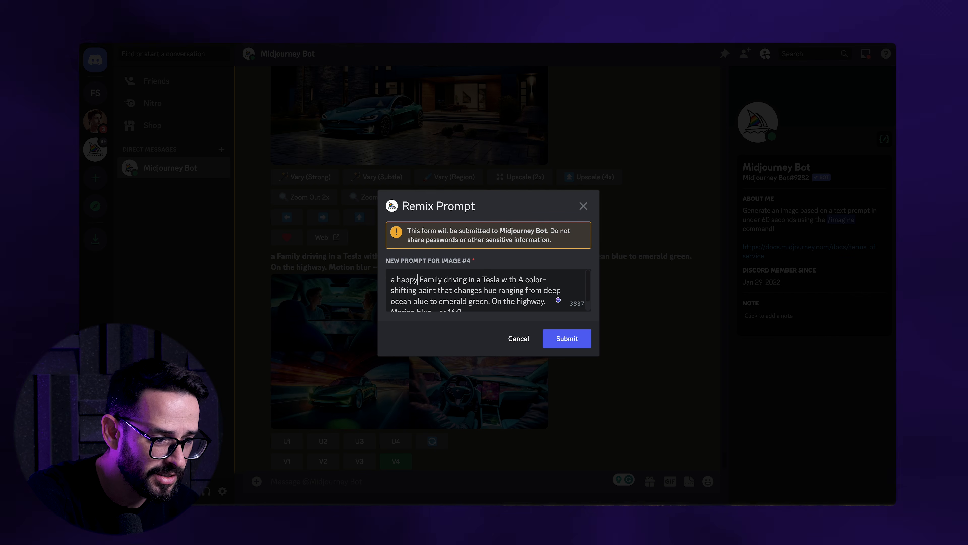
left_click(566, 337)
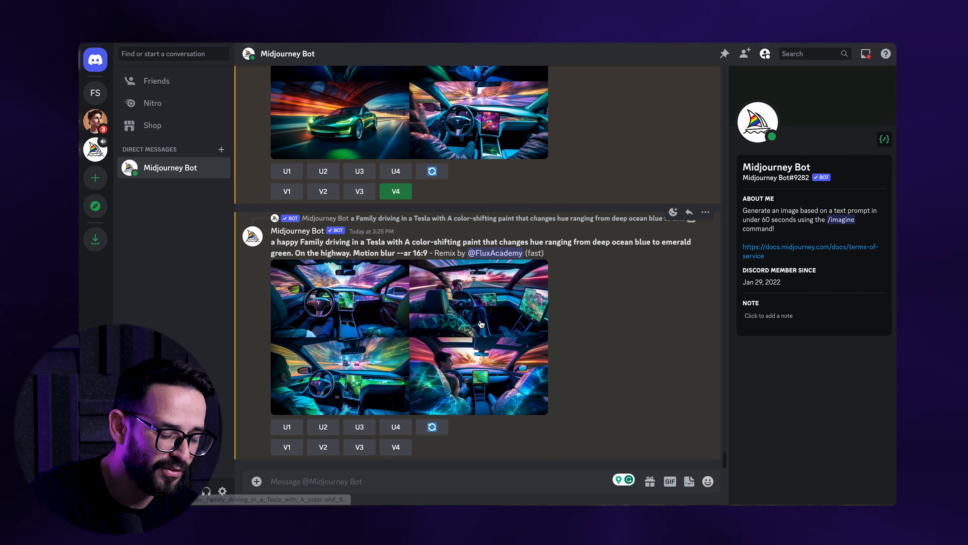
Inspect the happy family grid, upscale its image 3, and view the upscaled picture enlarged
left_click(481, 324)
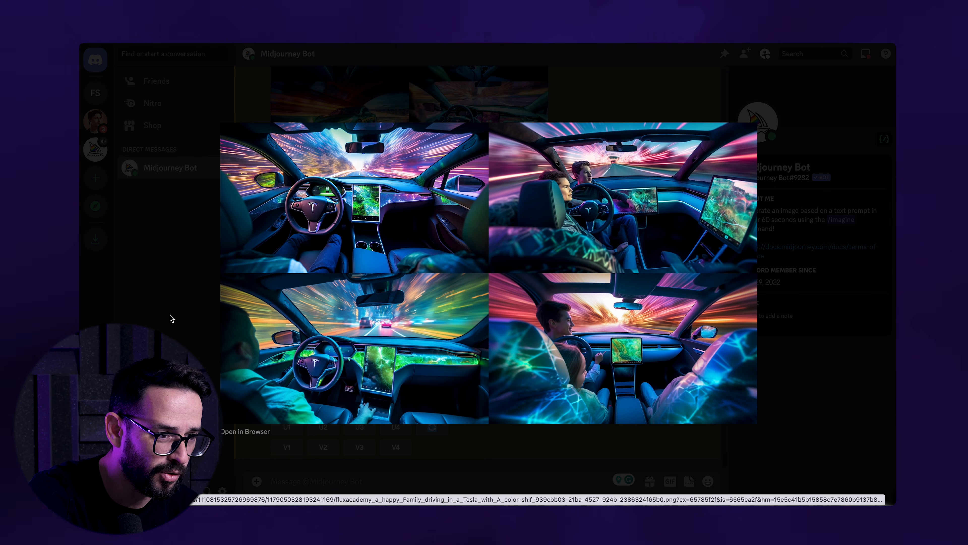
left_click(195, 352)
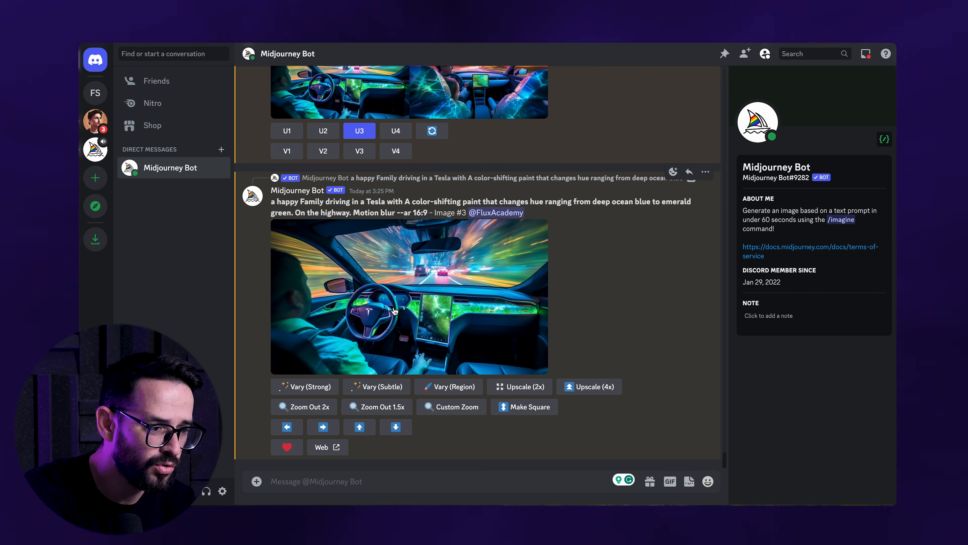
left_click(392, 312)
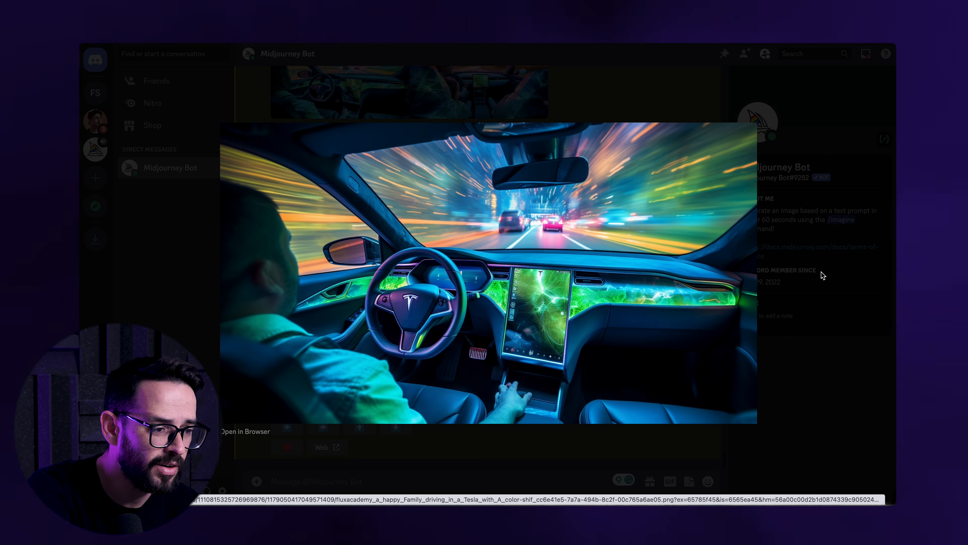
left_click(823, 276)
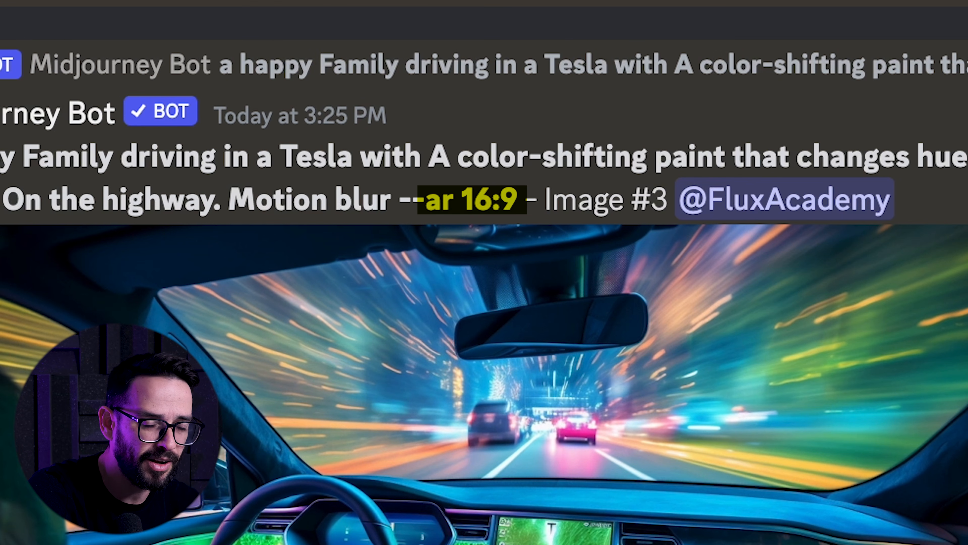
left_click(770, 279)
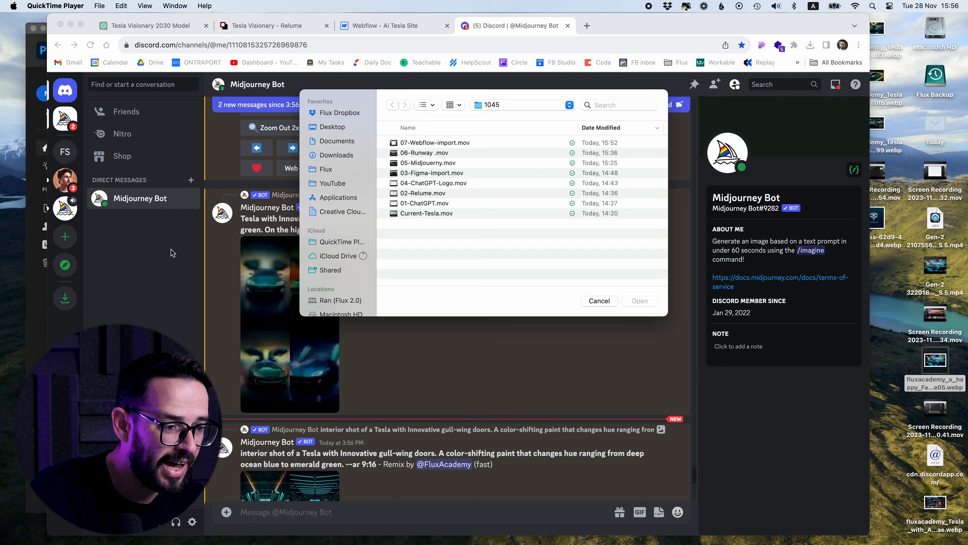
Upscale image 4 of the --ar 9:16 gull-wing highway grid, and save the upscaled --ar 9:16 interior shot into the Tesla Assets folder
key("Return")
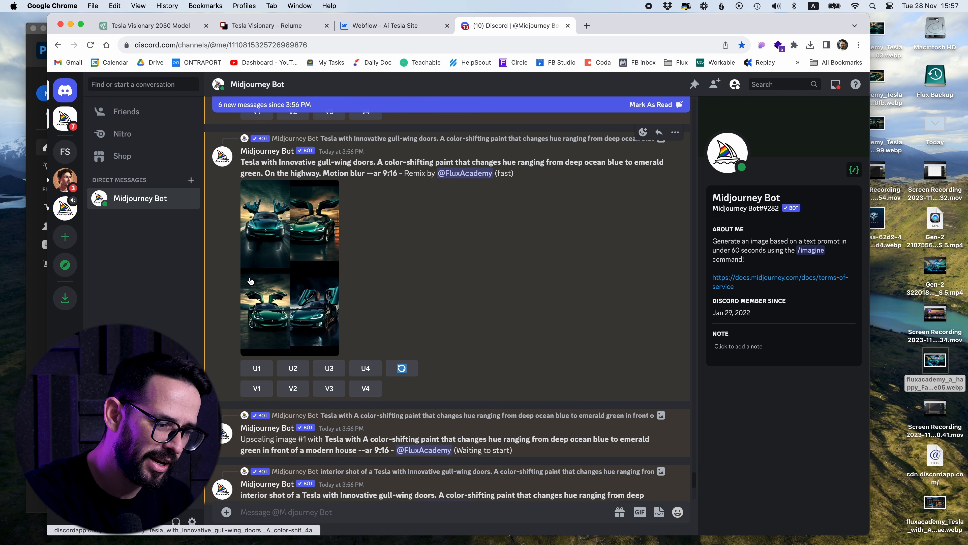
left_click(367, 389)
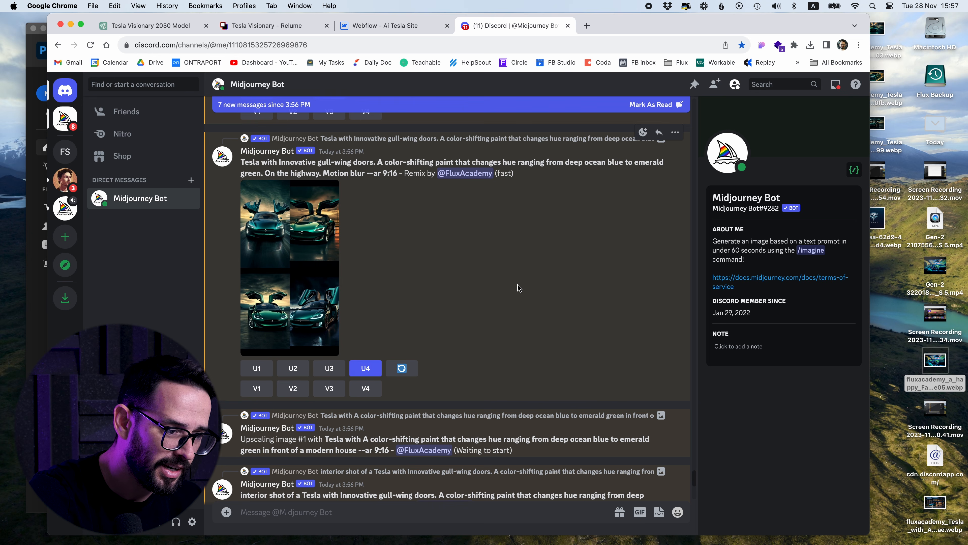
scroll(518, 286, "down", 10)
left_click(265, 249)
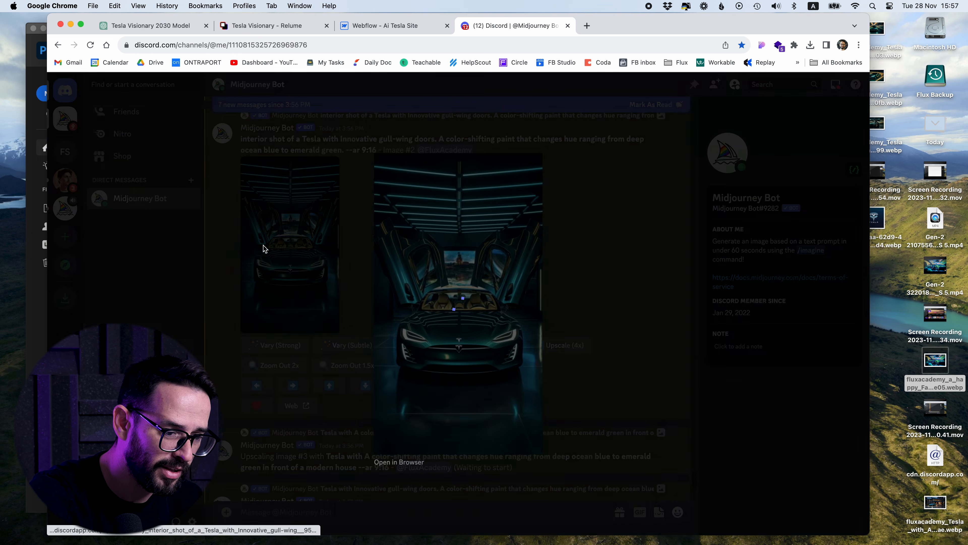
right_click(465, 282)
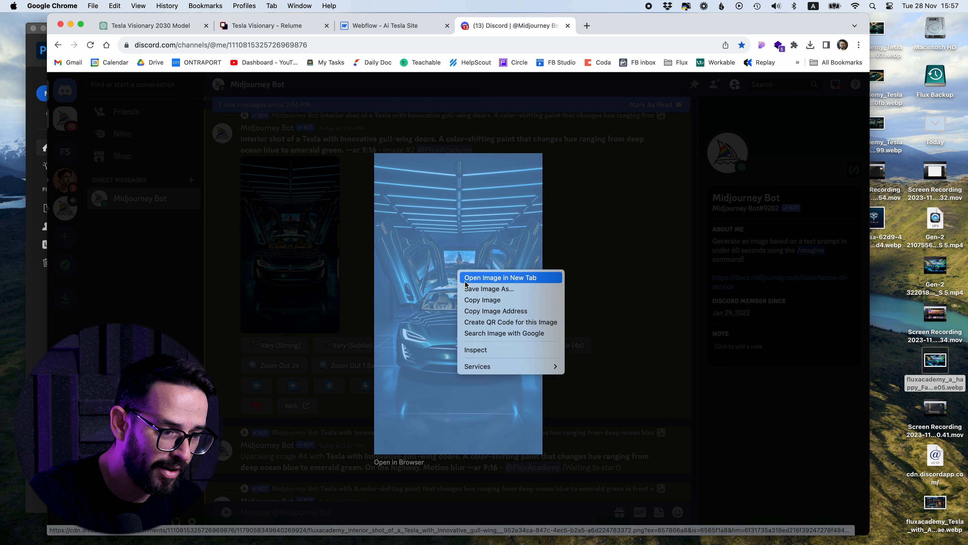
left_click(465, 289)
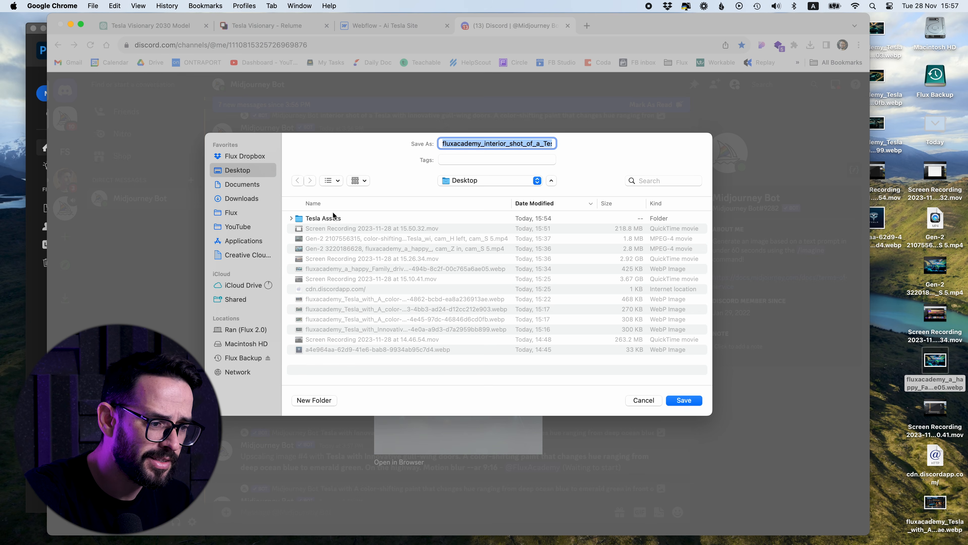
double_click(333, 217)
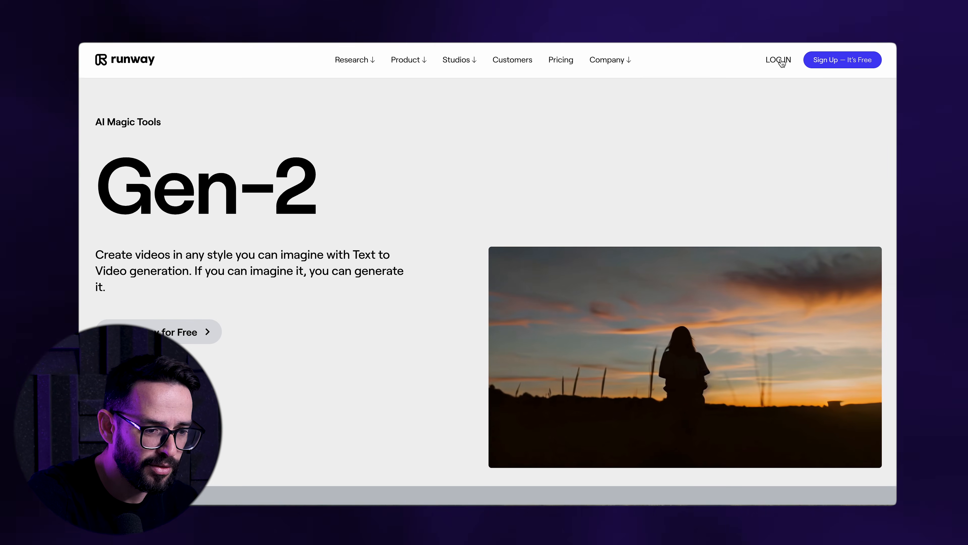
Log in to Runway, dismiss the Runway Watch announcement, and start a Gen-2 video from an image
left_click(780, 61)
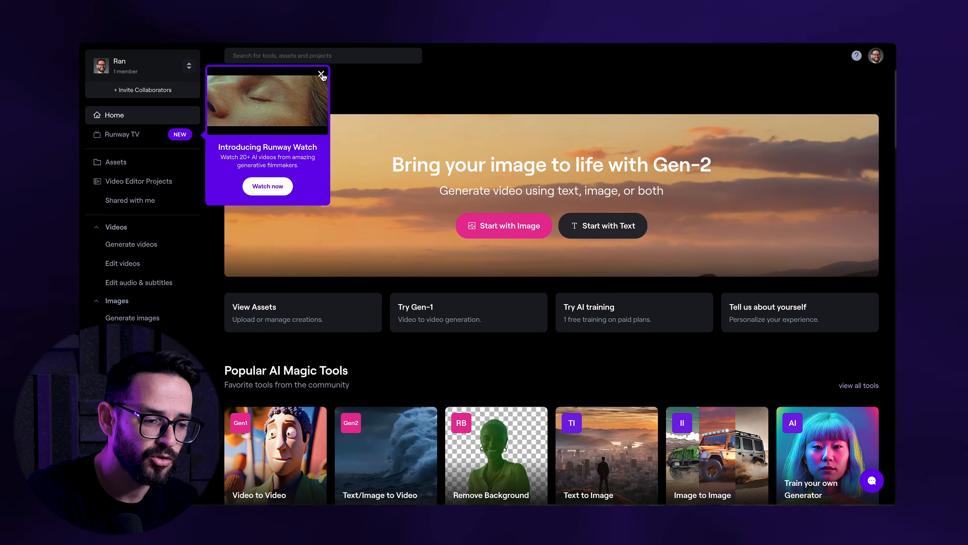
left_click(322, 74)
left_click(510, 227)
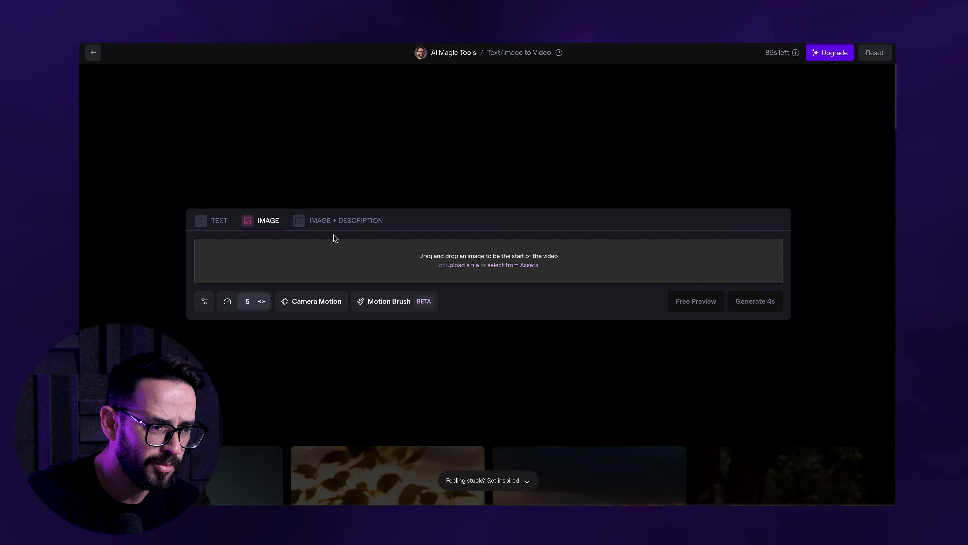
In Image + Description mode, preview and upload the green gull-wing Tesla picture as the video's first frame
left_click(340, 221)
left_click(220, 259)
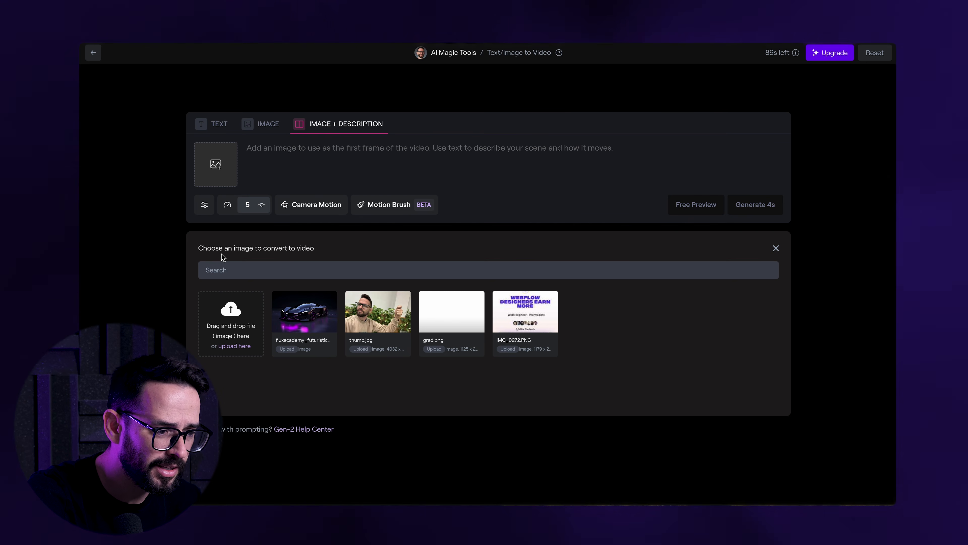
left_click(234, 309)
left_click(378, 194)
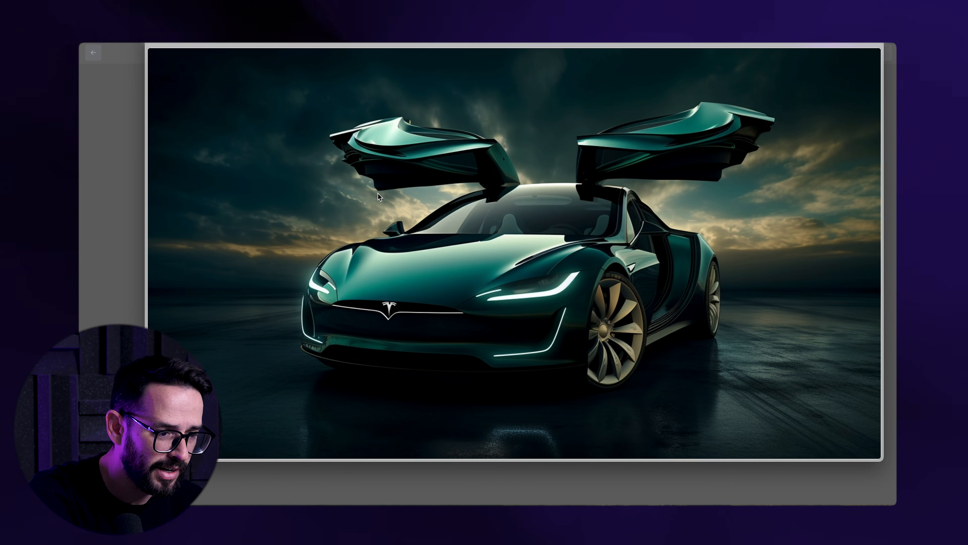
key("space")
left_click(696, 350)
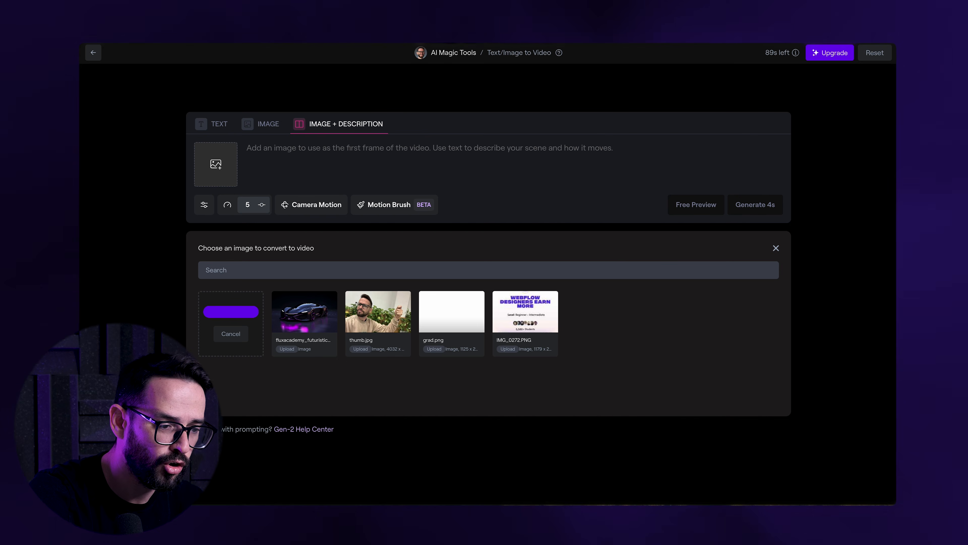
Use ChatGPT's color description from "color-shifting paint" to "emerald green." as the video description, and save a horizontal left camera motion
key("ctrl+Tab")
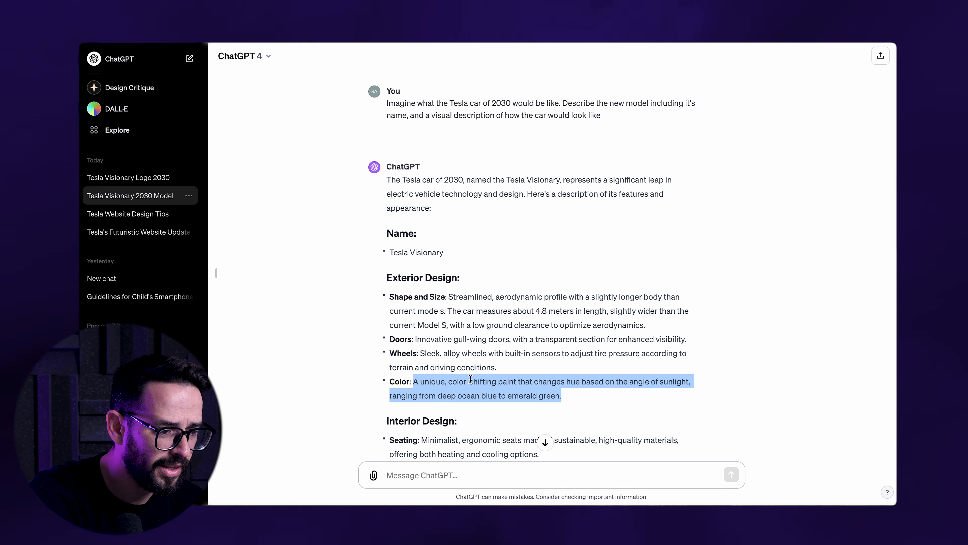
left_click(452, 380)
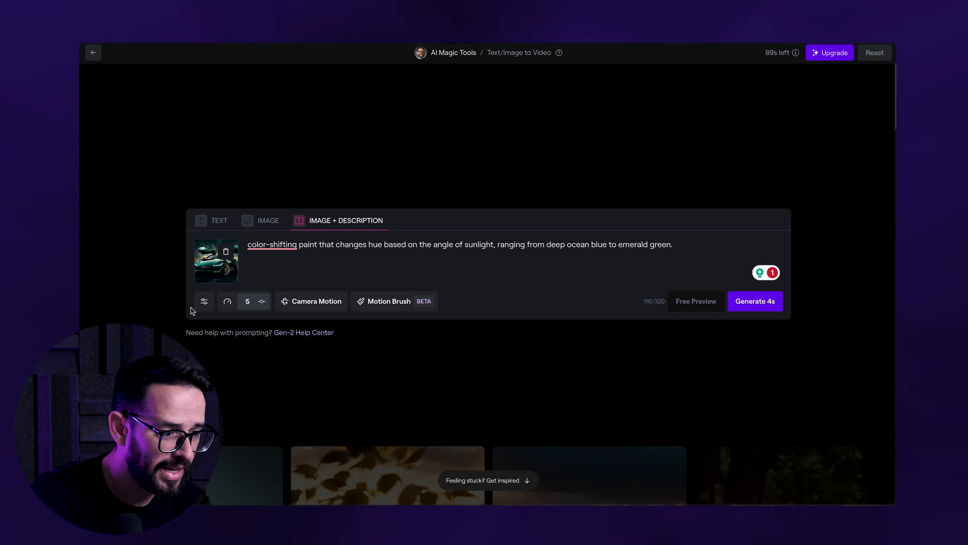
left_click(301, 305)
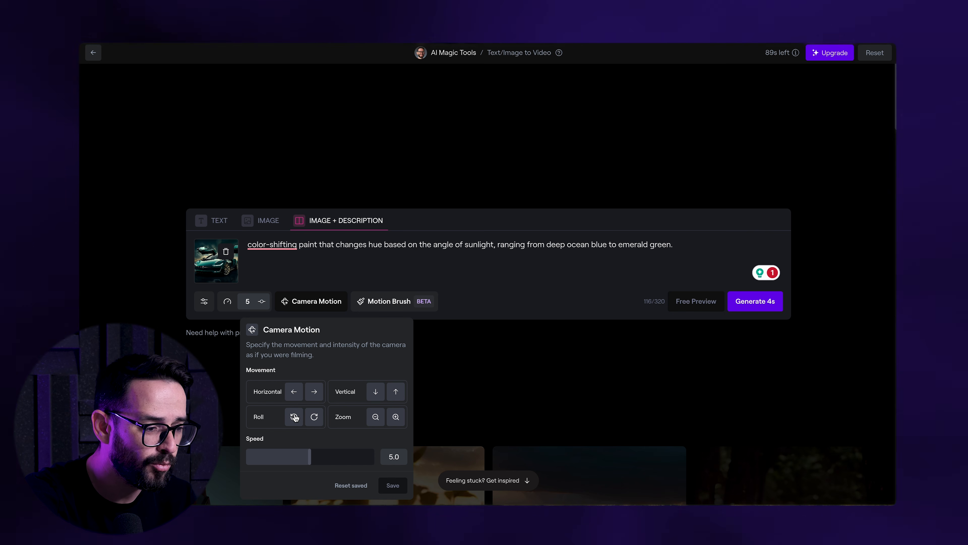
left_click(293, 392)
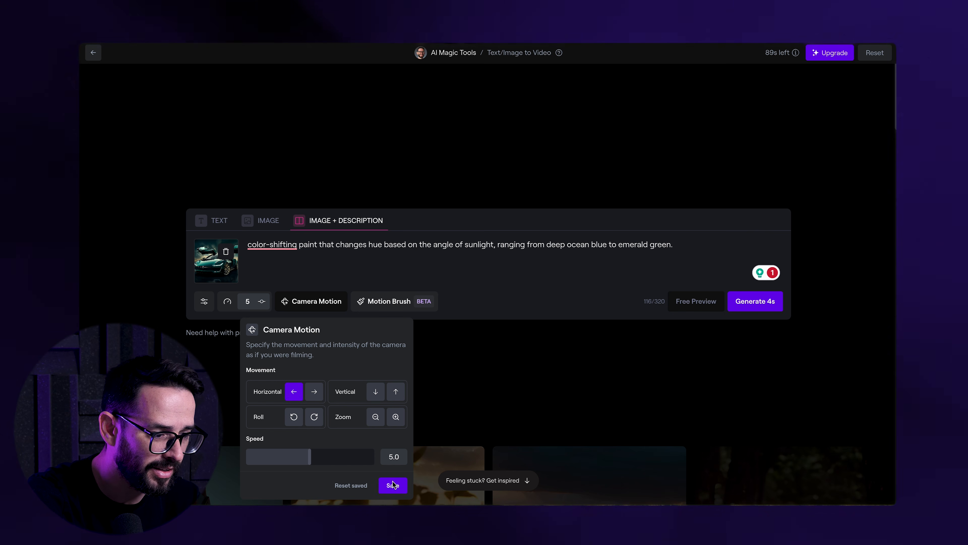
left_click(391, 484)
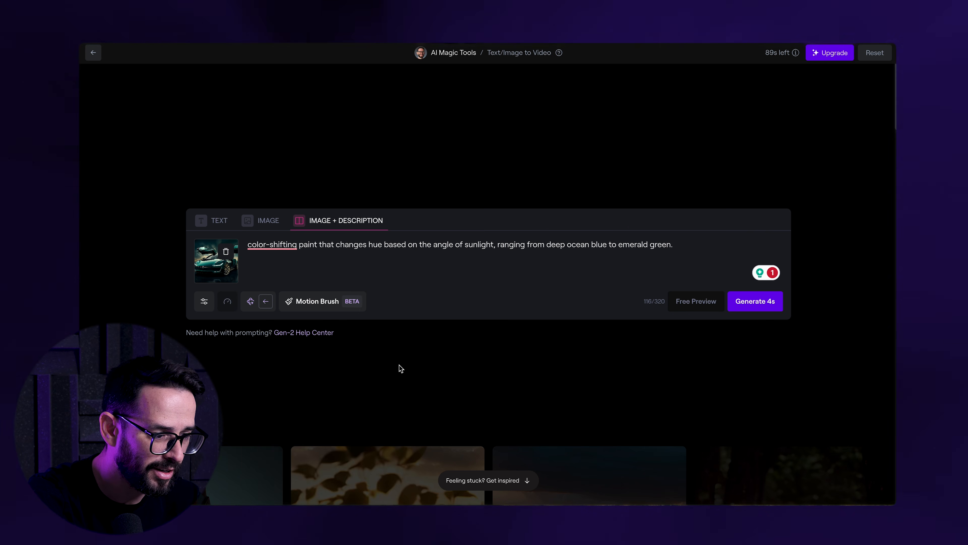
Generate the 4-second gull-wing Tesla video and rate the result three stars, with Render quality as the feedback
left_click(756, 303)
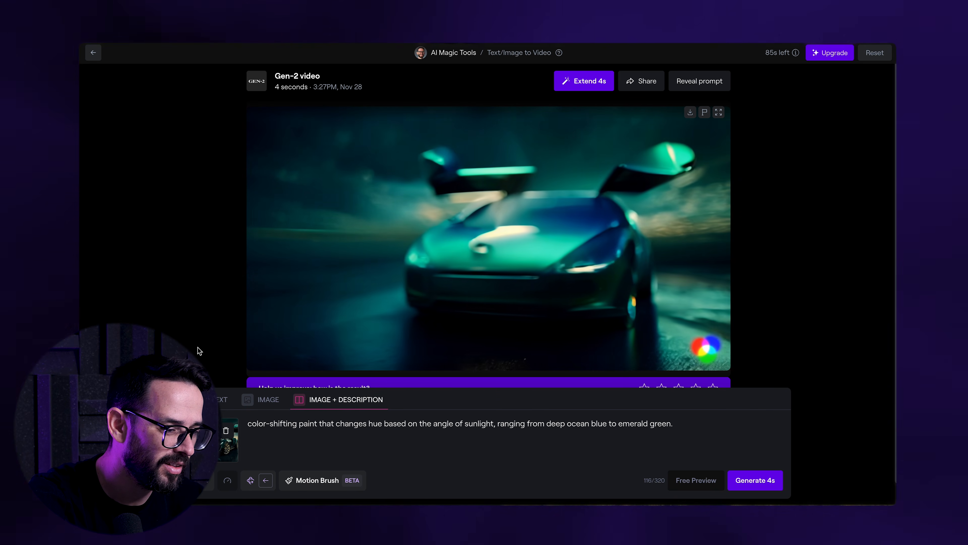
scroll(202, 342, "down", 1)
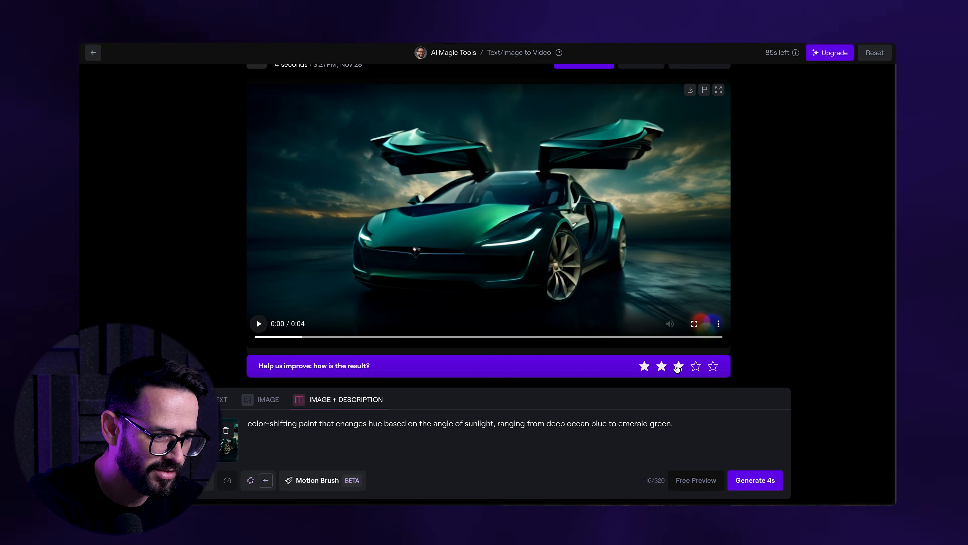
left_click(677, 367)
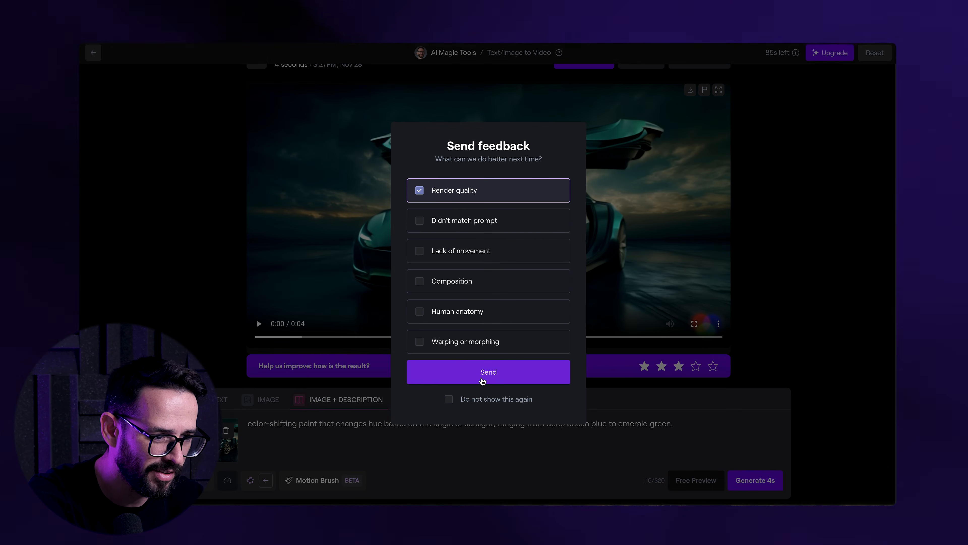
left_click(482, 378)
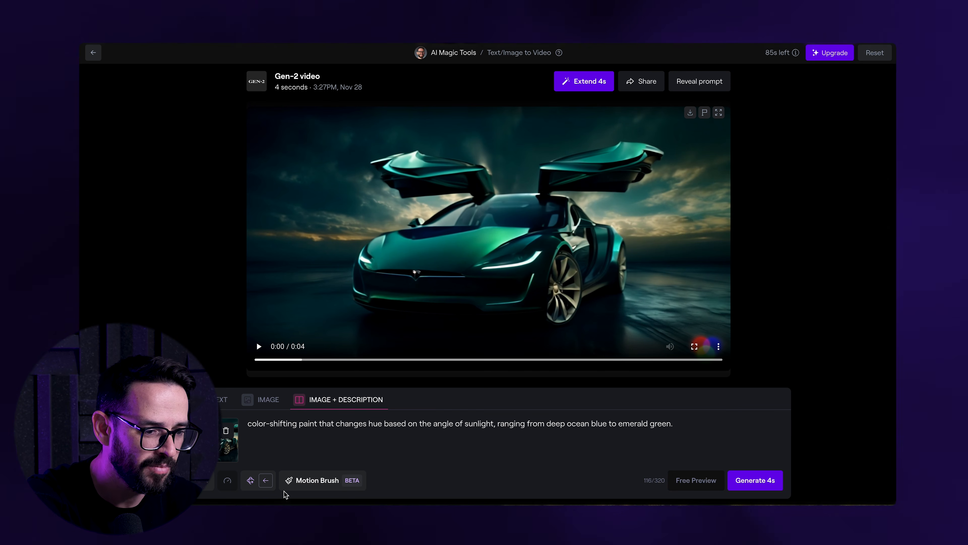
left_click(267, 482)
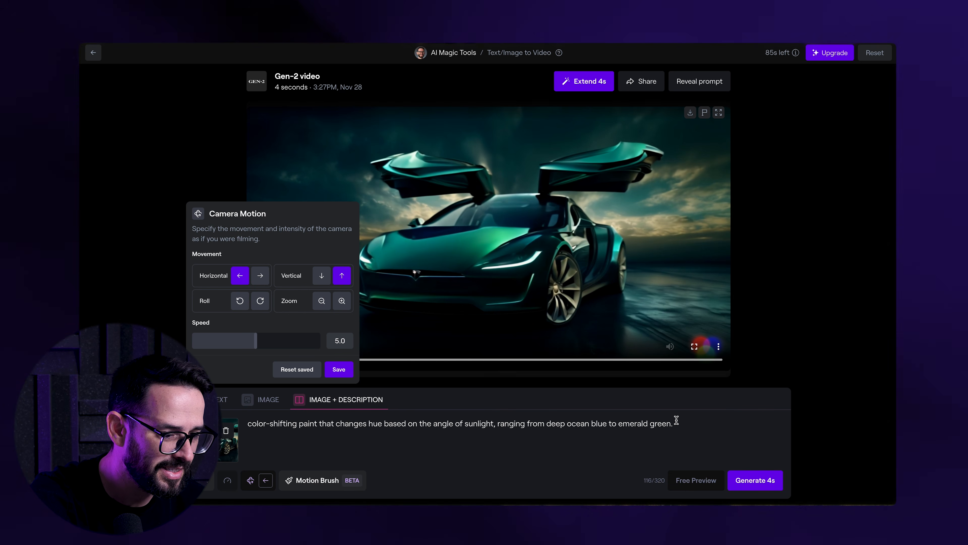
left_click(208, 484)
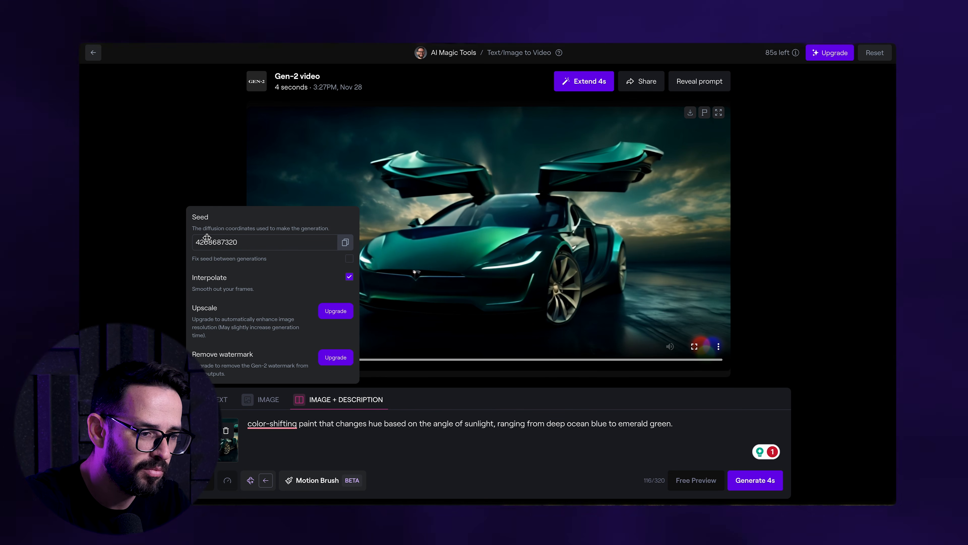
left_click_drag(325, 243, 497, 249)
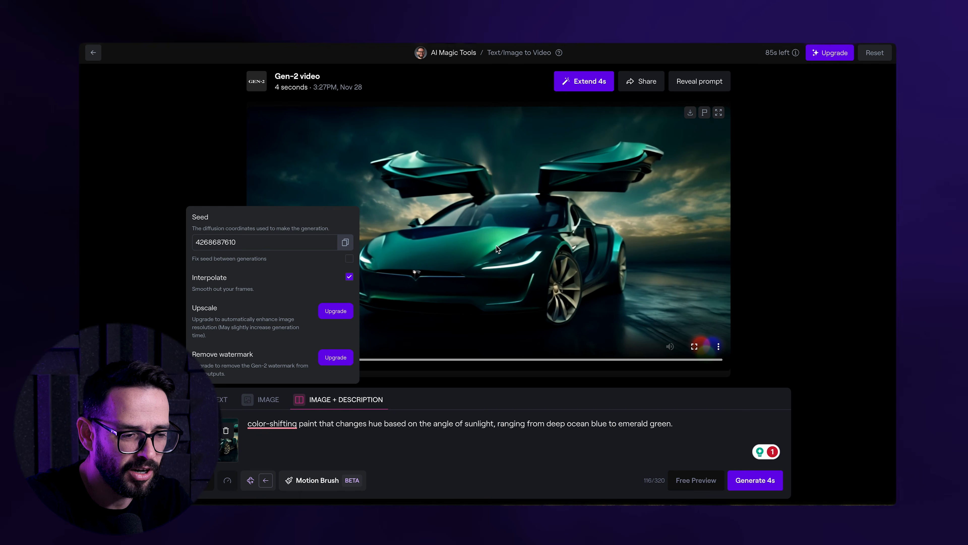
Generate a gull-wing Tesla variation with upward vertical and zoom-in camera motion, and compare the generated videos
left_click(359, 431)
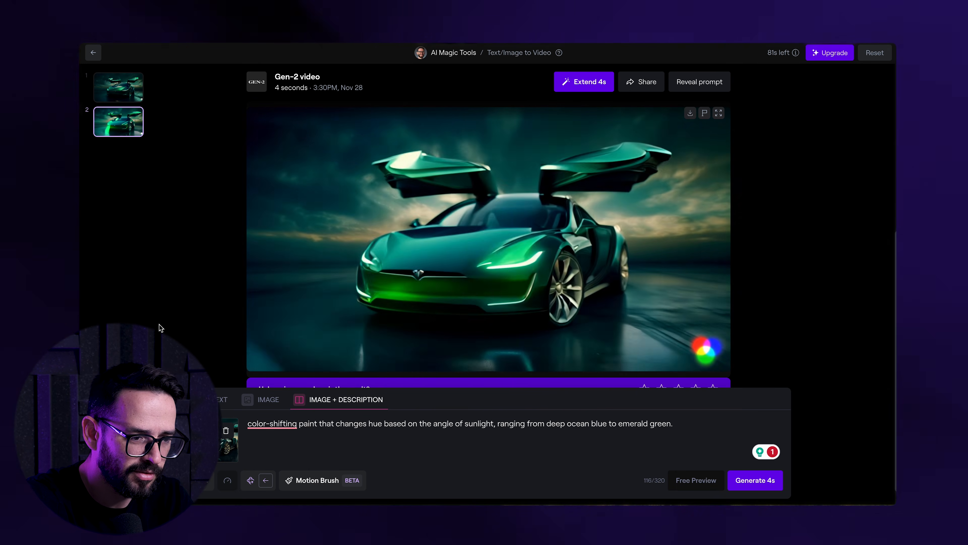
left_click(265, 480)
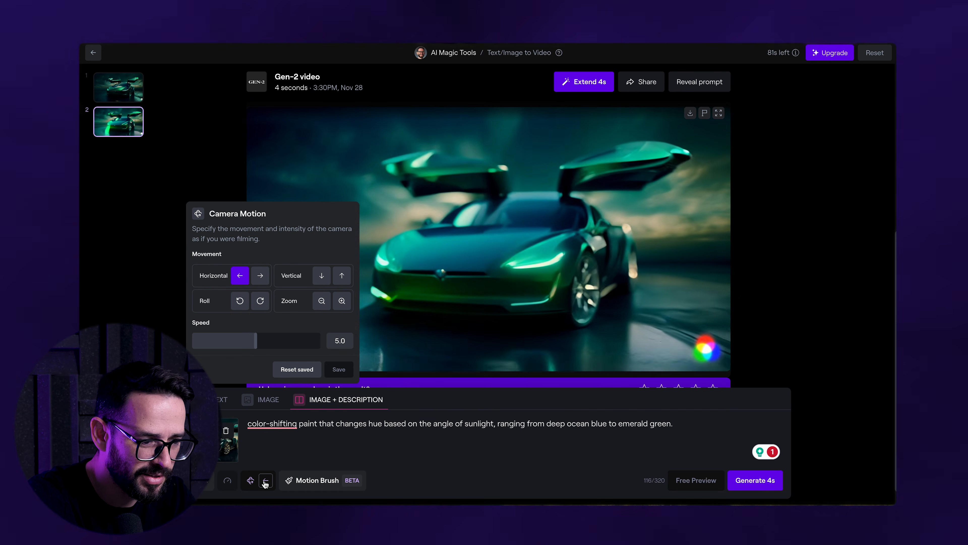
left_click(172, 284)
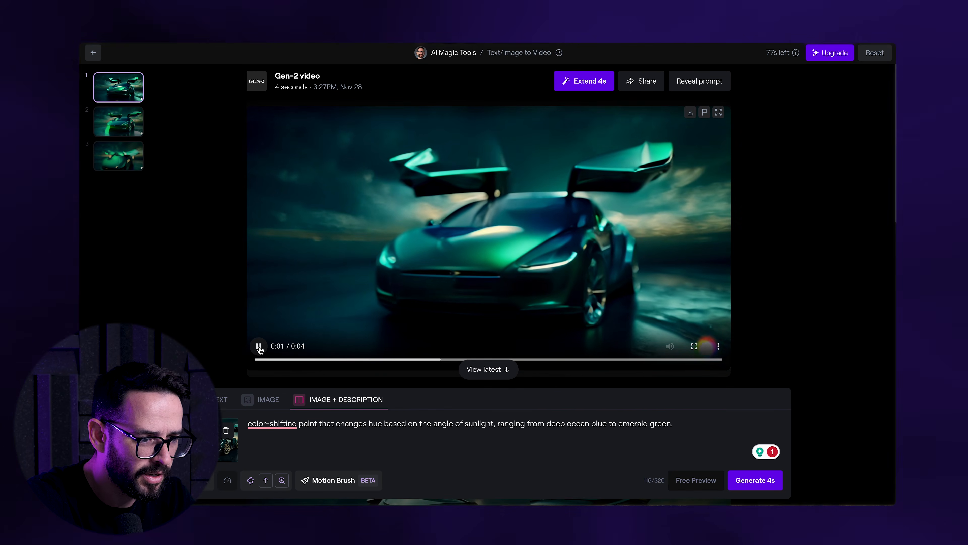
scroll(201, 280, "down", 10)
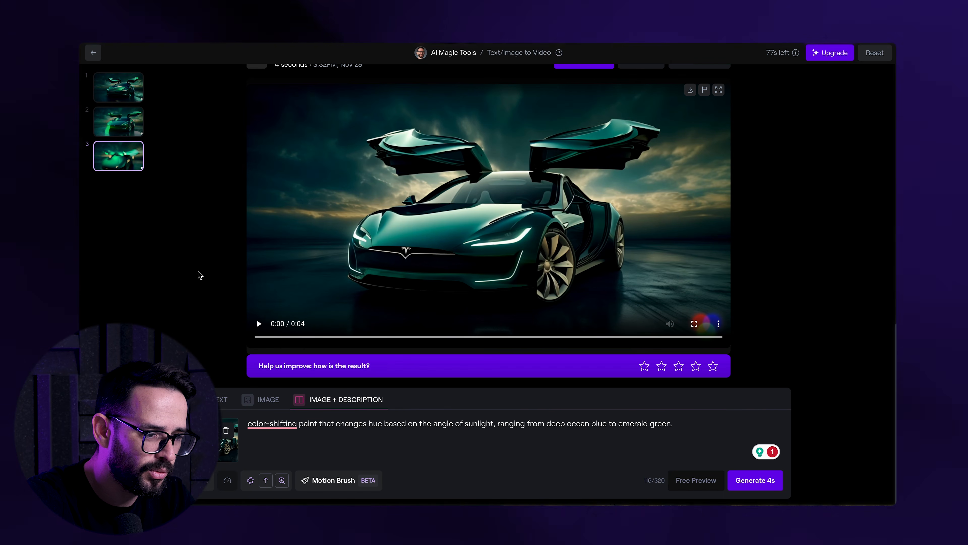
Switch to Image mode, remove the gull-wing picture, and get the upscaled family-driving Tesla picture from Midjourney in Discord
left_click(266, 399)
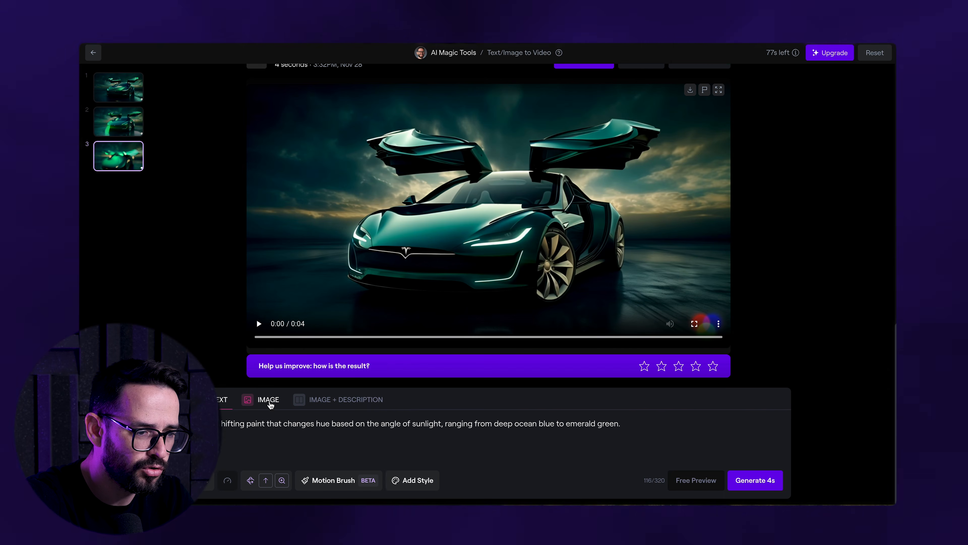
left_click(762, 443)
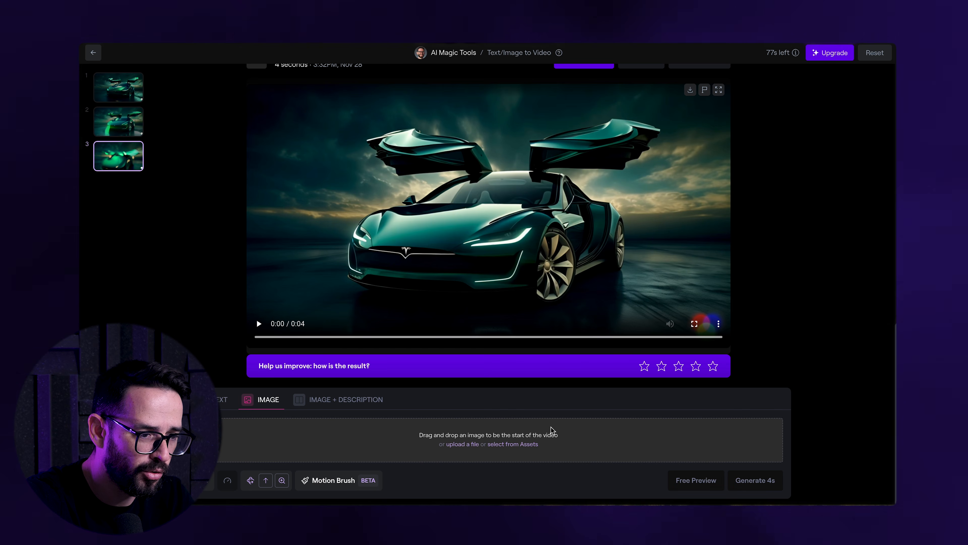
left_click(470, 444)
double_click(408, 193)
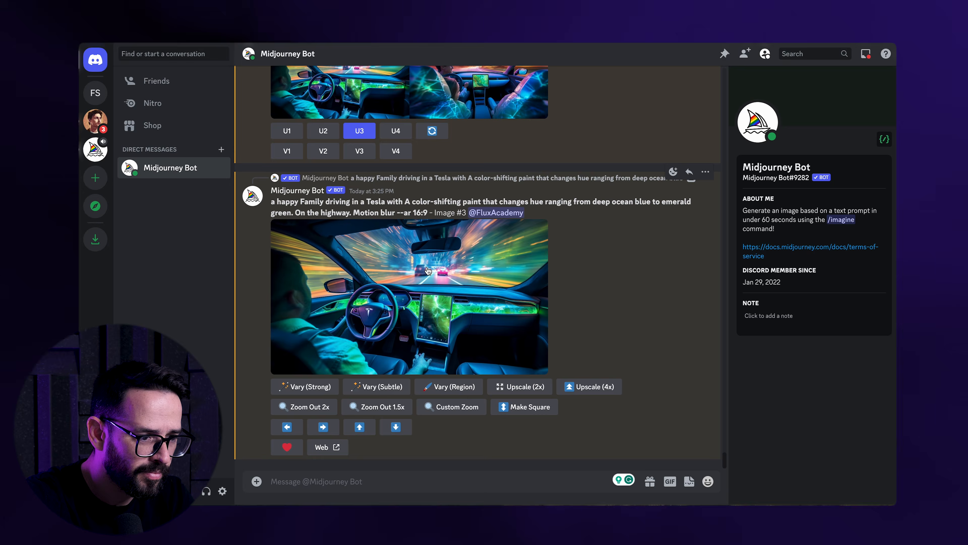
left_click(471, 314)
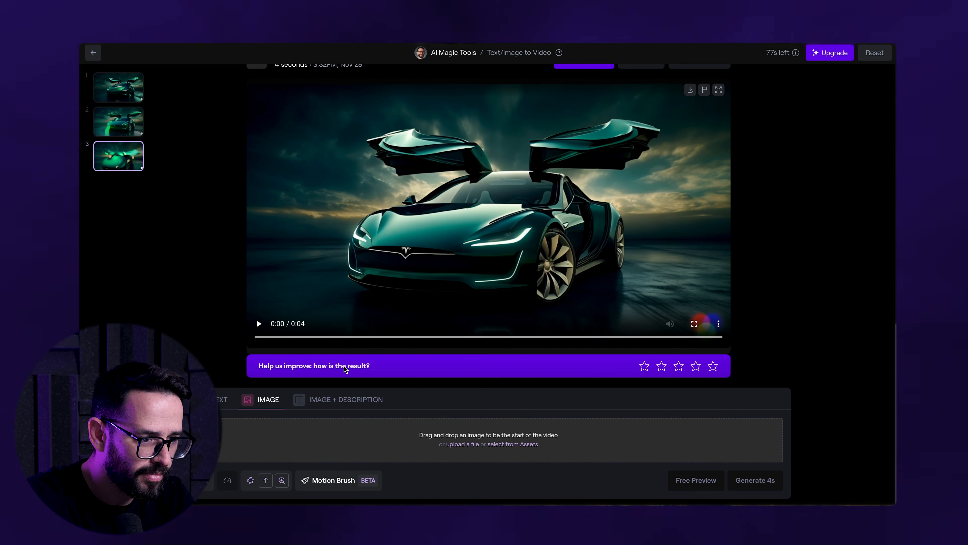
Preview and upload the happy family driving in a Tesla picture as the starting image of the video
left_click(464, 445)
left_click(394, 176)
key("space")
key("space")
left_click(694, 350)
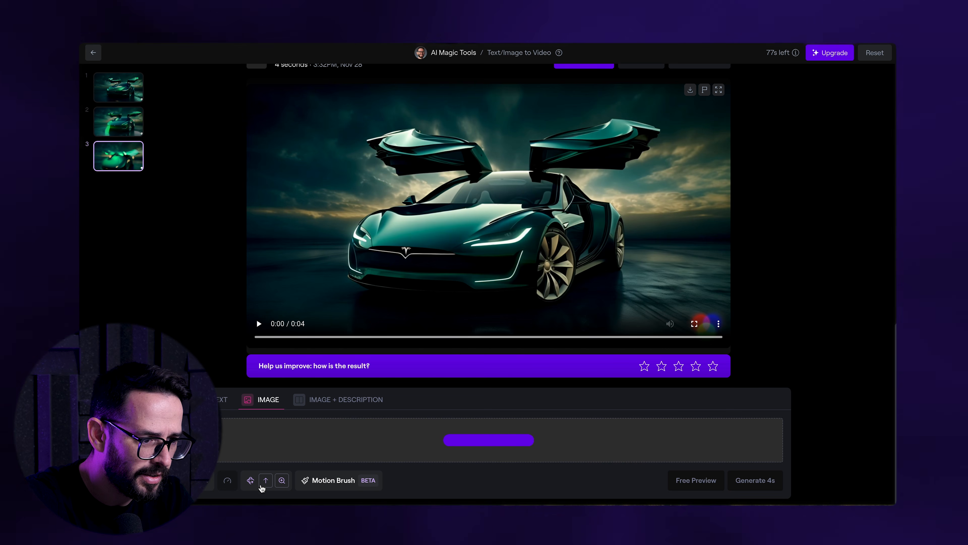
Save a camera motion of zoom in only, without vertical movement, and generate the 4-second family-driving video
left_click(250, 481)
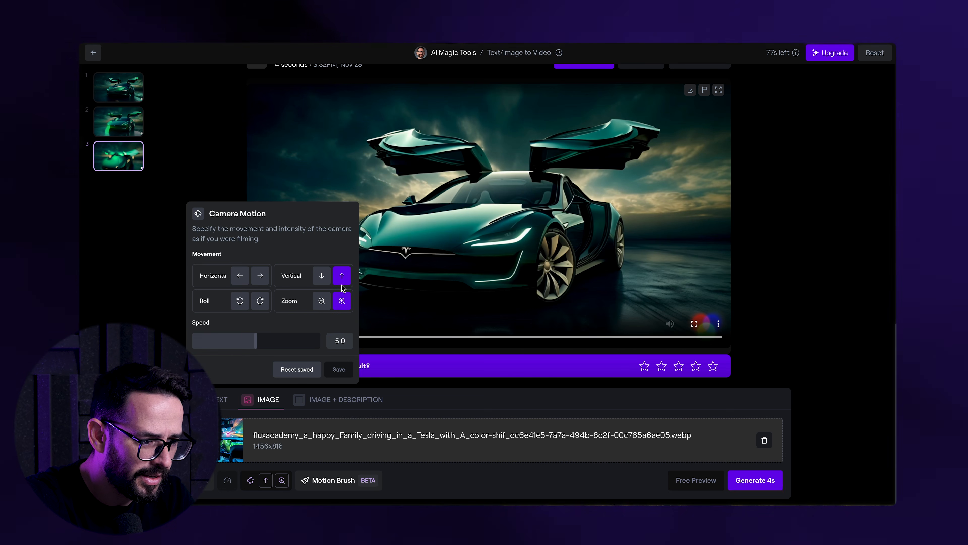
left_click(342, 276)
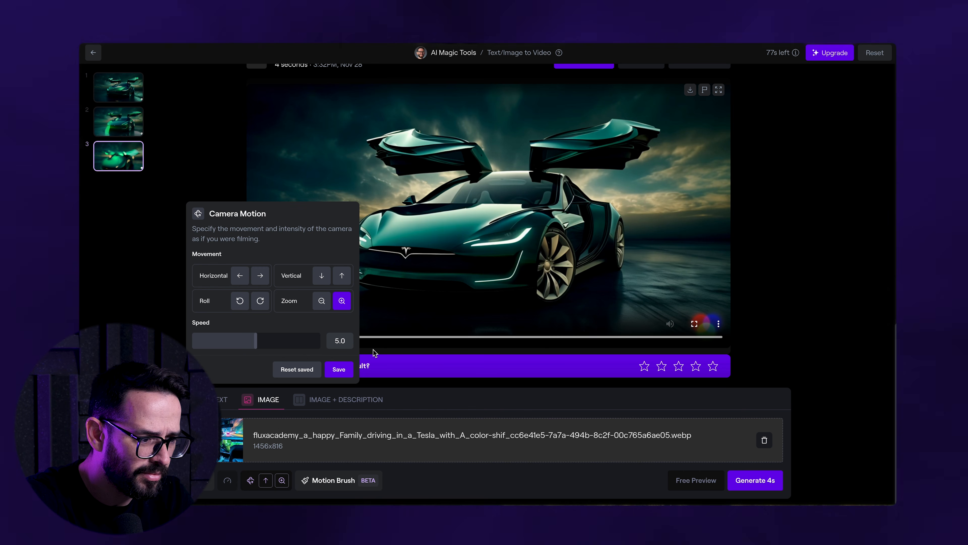
left_click(338, 368)
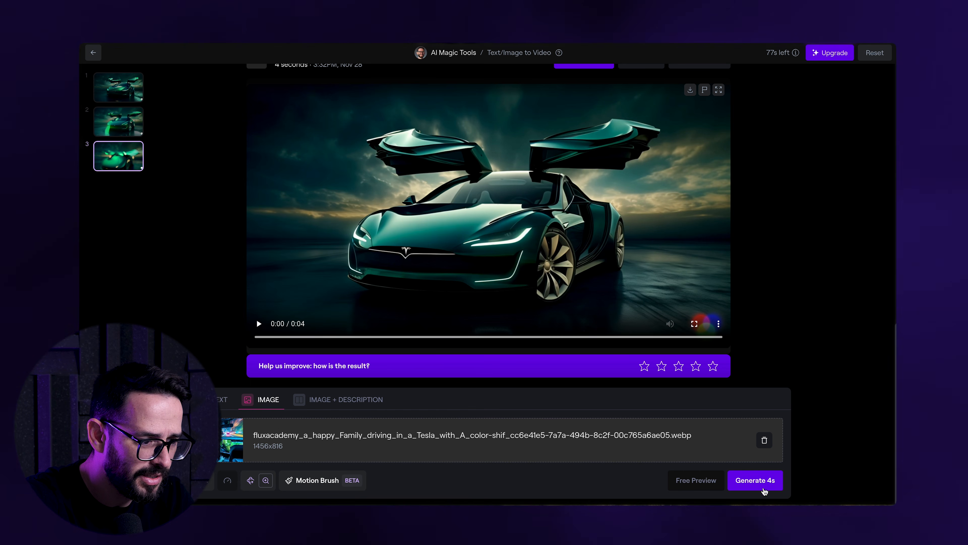
left_click(764, 488)
scroll(770, 309, "down", 5)
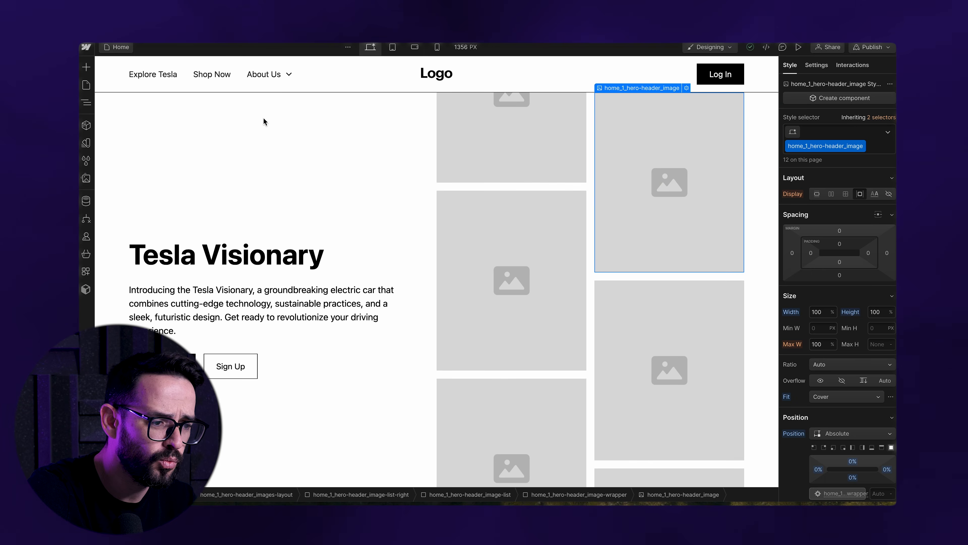
In Webflow, upload all the images from 12 to 01 in the Tesla Assets folder to the site's assets
left_click(87, 178)
left_click(207, 82)
double_click(384, 171)
left_click(377, 172)
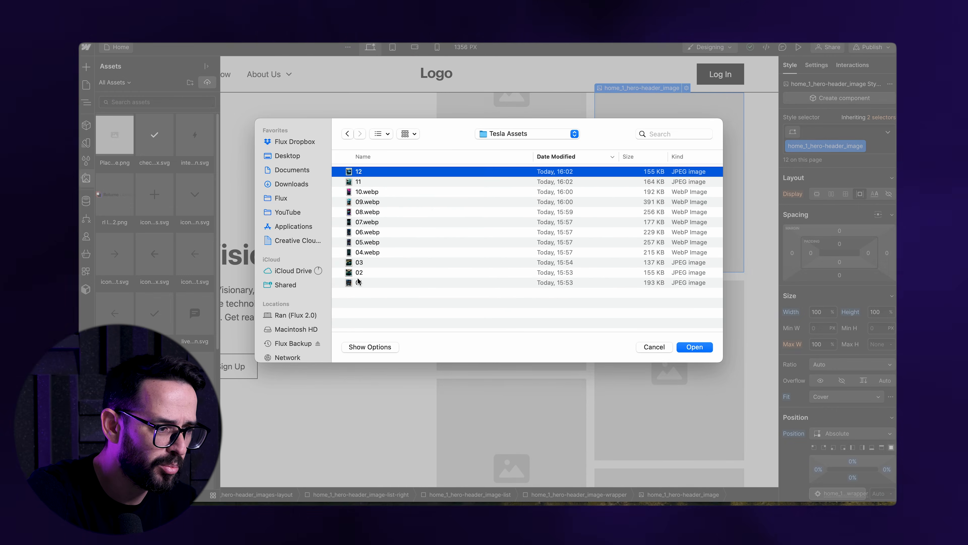
left_click(359, 282, "shift")
left_click(692, 346)
Fill the first hero image of the right column with 09.webp and that of the left column with 04.webp
double_click(603, 190)
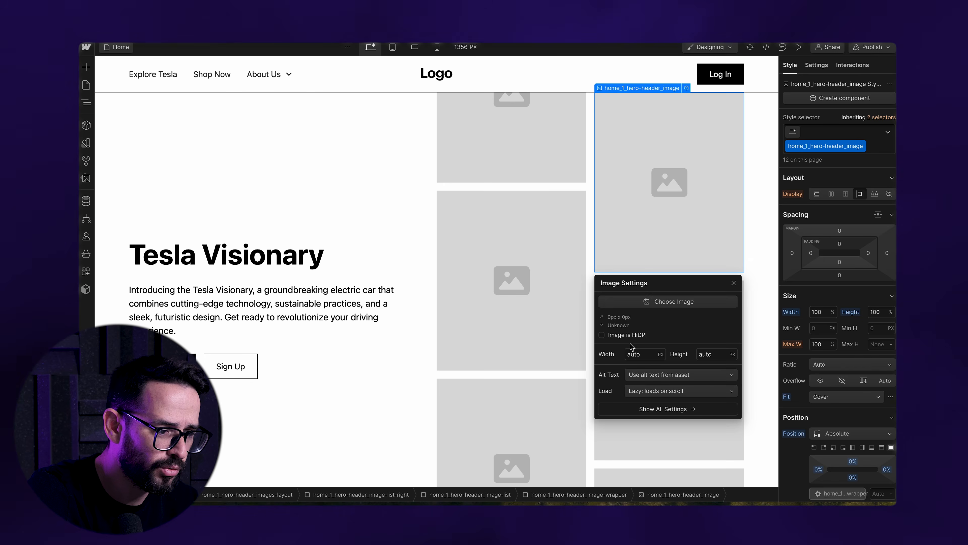
left_click(114, 144)
double_click(523, 155)
left_click(513, 211)
left_click(155, 138)
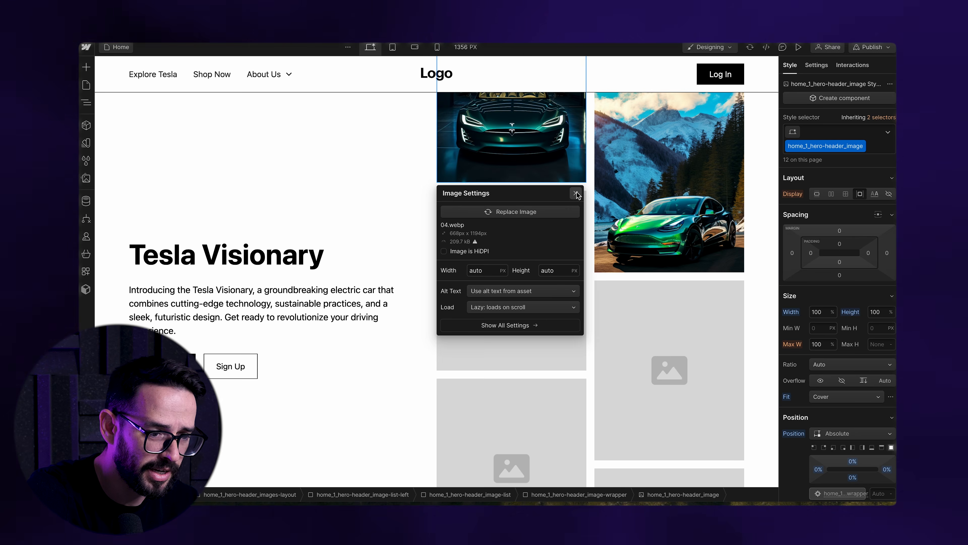
left_click(575, 193)
Fill the second hero image of the left column with 01.jpg and that of the right column with 11.jpg
double_click(515, 244)
left_click(512, 237)
left_click(195, 194)
double_click(669, 370)
left_click(667, 155)
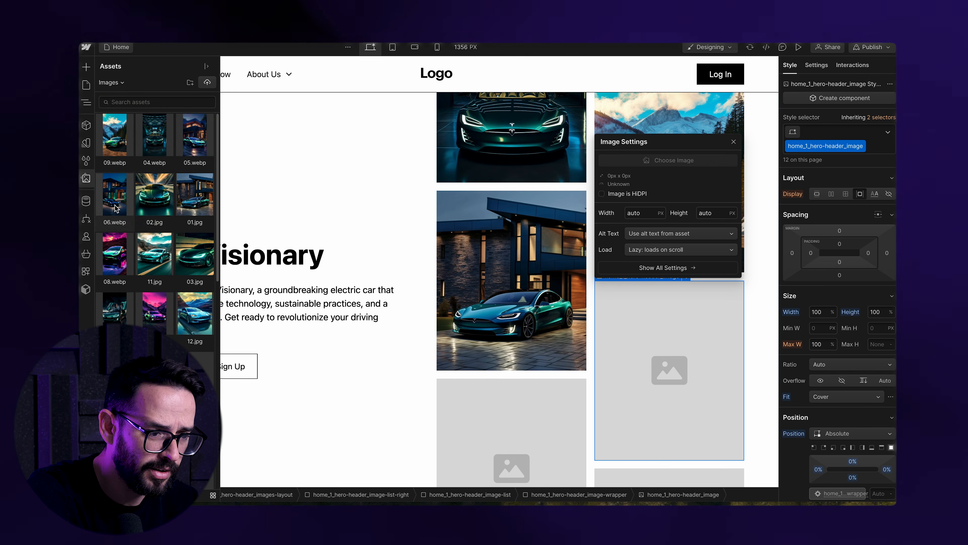
left_click(154, 254)
Set the left hero column's third image to 05.webp
scroll(477, 324, "down", 3)
double_click(512, 366)
left_click(511, 171)
left_click(154, 195)
left_click(511, 171)
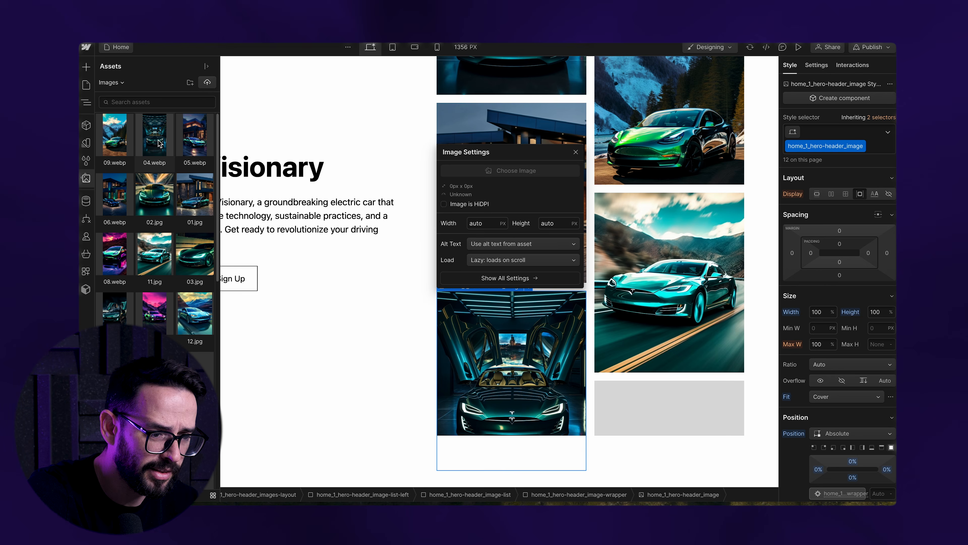
left_click(195, 139)
Set the right hero column's third image to 07.webp and close its image settings
scroll(609, 305, "up", 3)
scroll(671, 343, "down", 3)
double_click(670, 368)
left_click(668, 222)
left_click(154, 194)
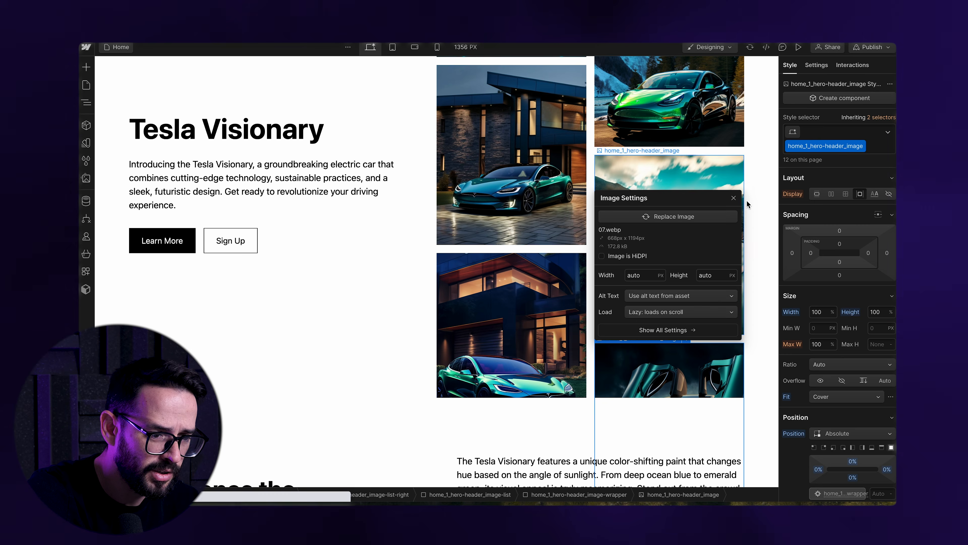
left_click(733, 204)
In the right hero column's second image list, set the first image to 10.webp and the second to 12.jpg
scroll(572, 229, "up", 3)
left_click(86, 102)
left_click(209, 349)
left_click(816, 65)
left_click(836, 216)
left_click(152, 317)
left_click(86, 102)
left_click(210, 373)
left_click(839, 215)
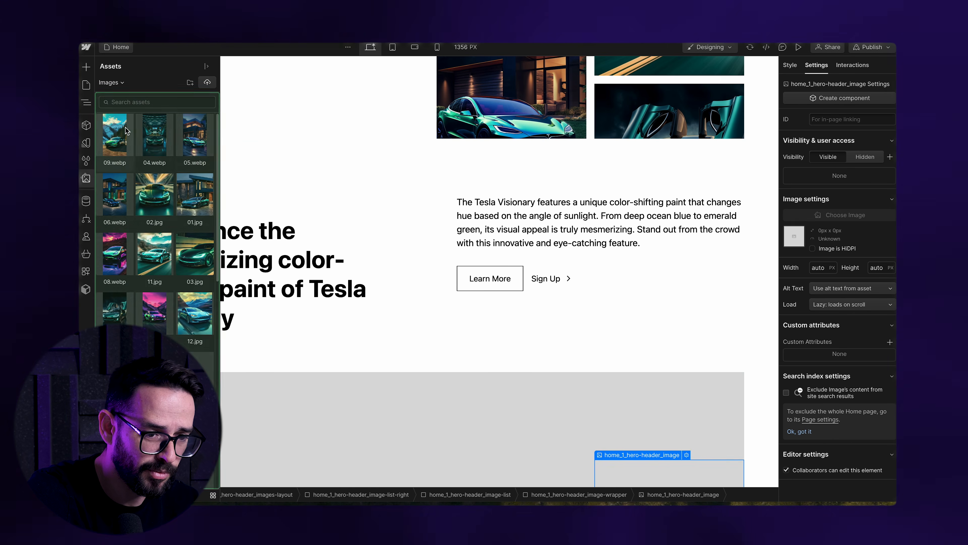
left_click(194, 313)
Set the third image of the right hero column's second list to 09.webp
left_click(183, 348)
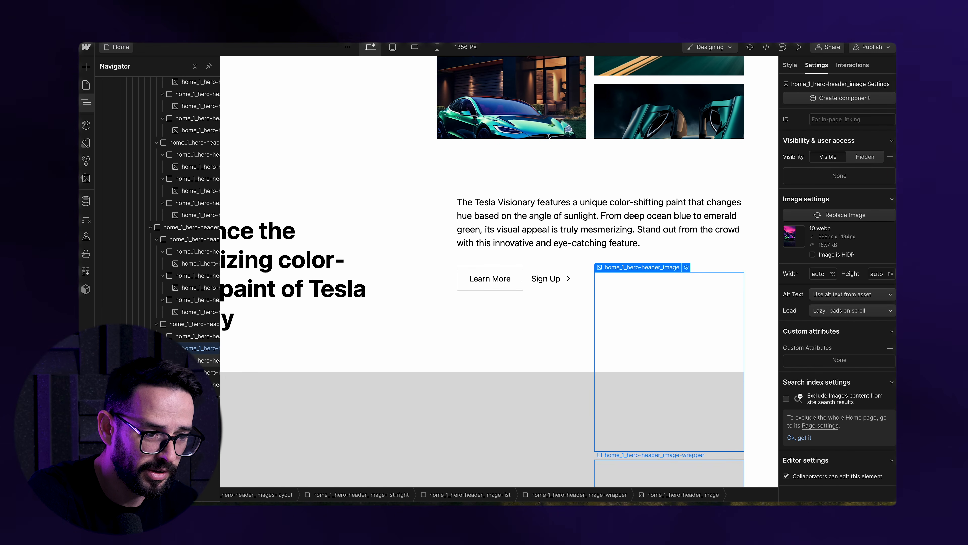
left_click(202, 397)
left_click(839, 215)
left_click(115, 135)
scroll(393, 242, "up", 7)
scroll(393, 242, "up", 5)
Set the third image of the left hero column's second list to 11.jpg
left_click(480, 244)
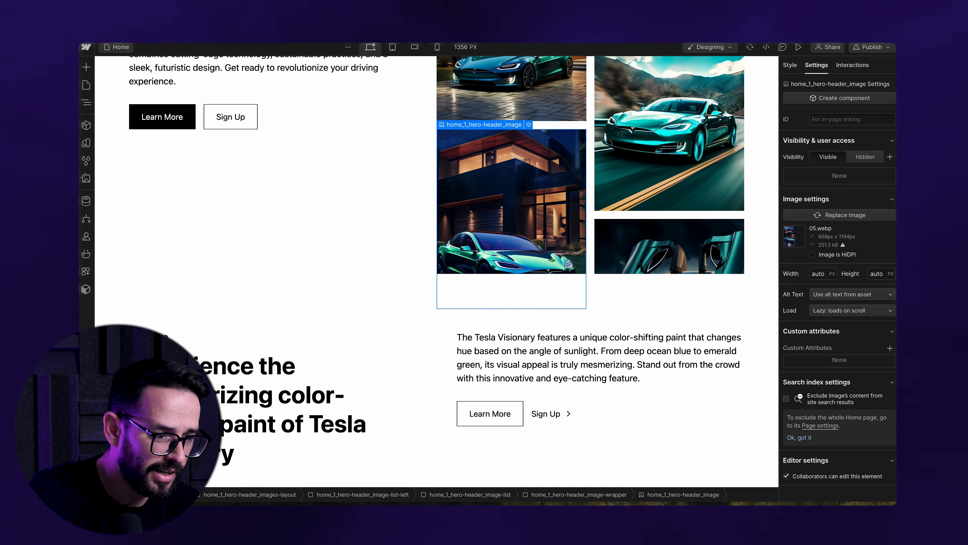
left_click(86, 103)
left_click(191, 299)
left_click(849, 215)
left_click(117, 308)
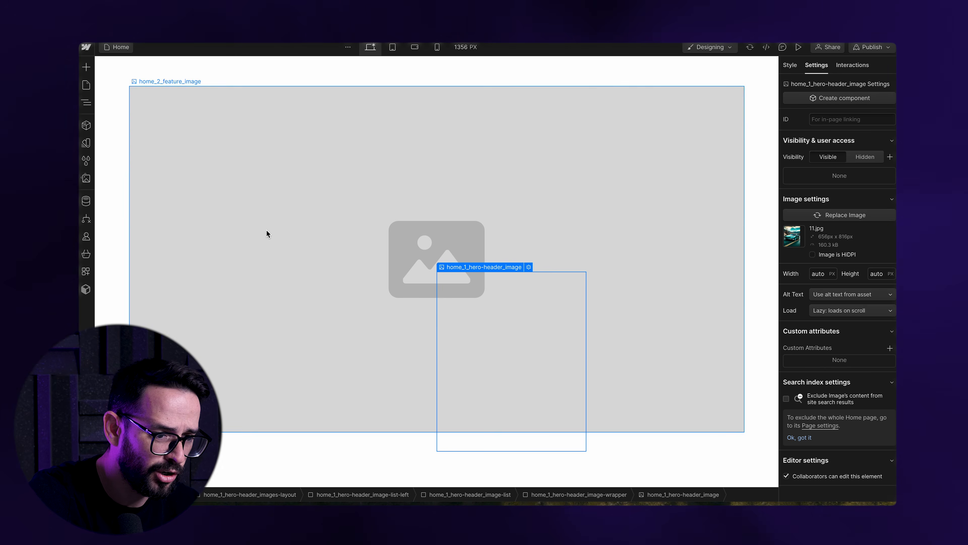
Set the second image of the left hero column's second list to 03.jpg
scroll(268, 232, "up", 5)
left_click(86, 103)
left_click(200, 276)
left_click(836, 216)
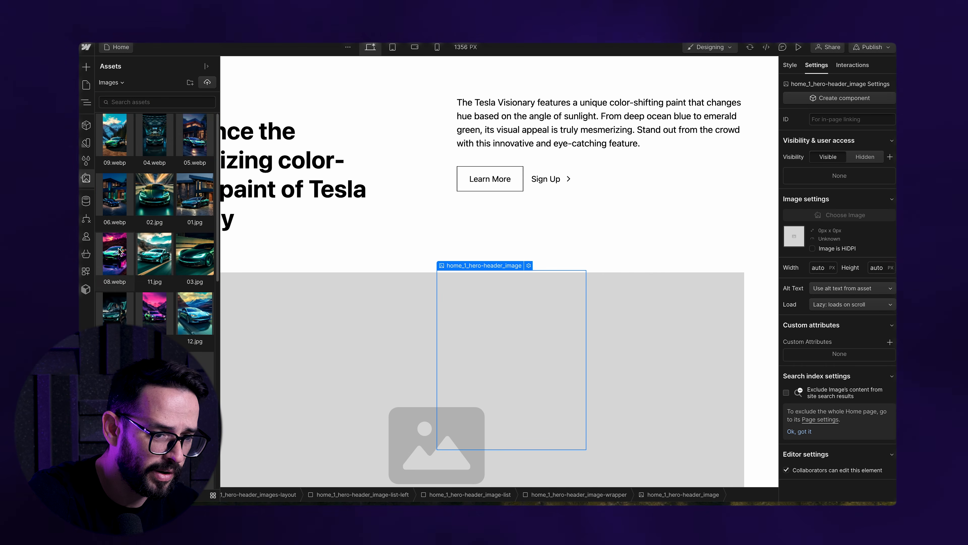
left_click(194, 259)
Set the first image of the left hero column's second list to 06.webp
left_click(87, 103)
left_click(198, 251)
scroll(372, 237, "up", 4)
left_click(838, 215)
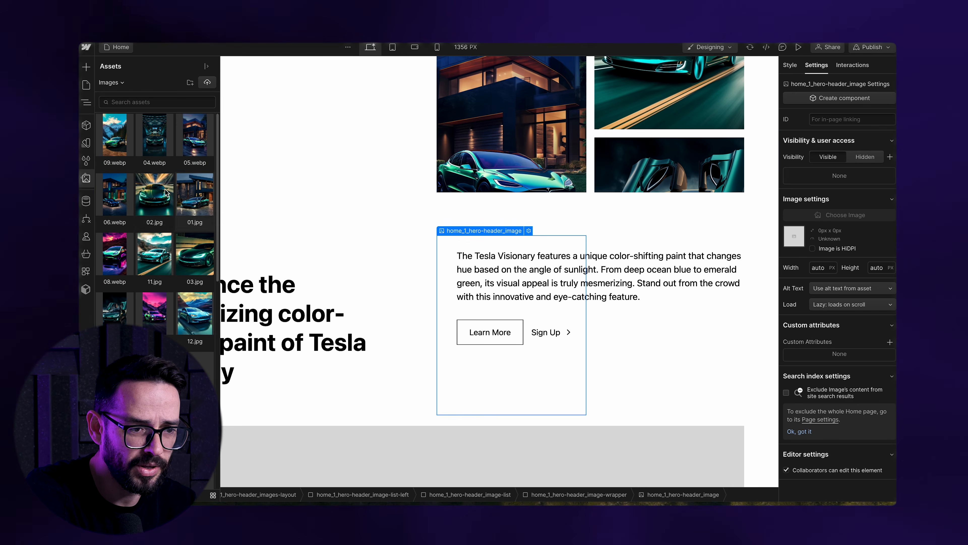
left_click(114, 199)
Preview the page to check the moving hero image columns, and return to editing
scroll(343, 213, "up", 8)
left_click(799, 47)
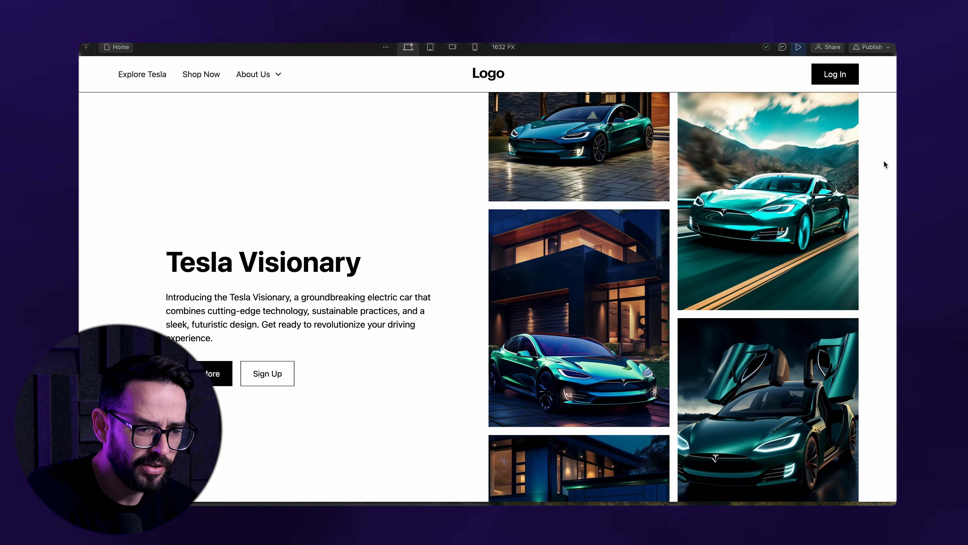
left_click(798, 47)
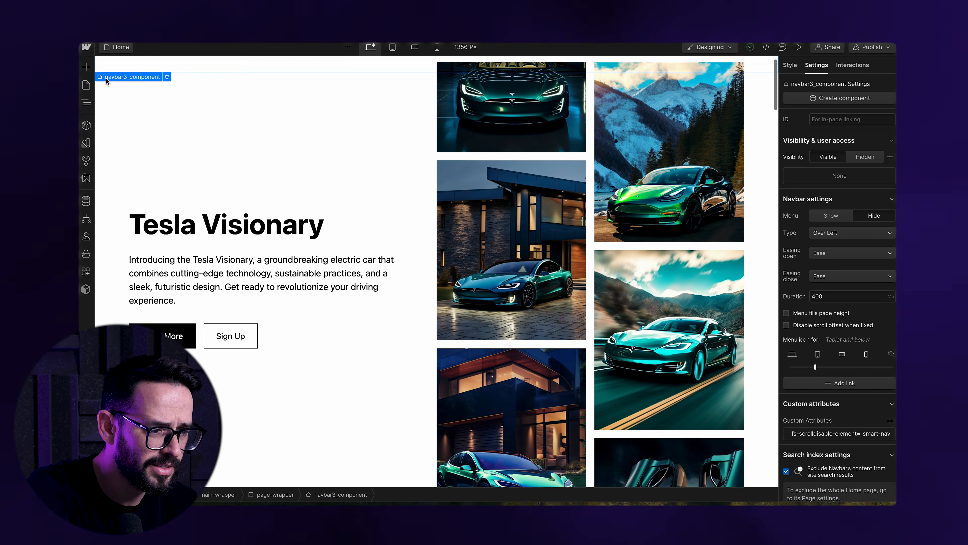
Replace the large placeholder image in the color-shifting paint section with a Background Video element
scroll(306, 137, "down", 10)
left_click(313, 181)
scroll(313, 178, "down", 1)
left_click(85, 105)
left_click(372, 216)
key("super+e")
type("back")
key("Return")
Upload the gull-wing Tesla MP4 ending in "cam_H left, cam_S 5.mp4" to the background video, and exclude its play/pause button
double_click(379, 224)
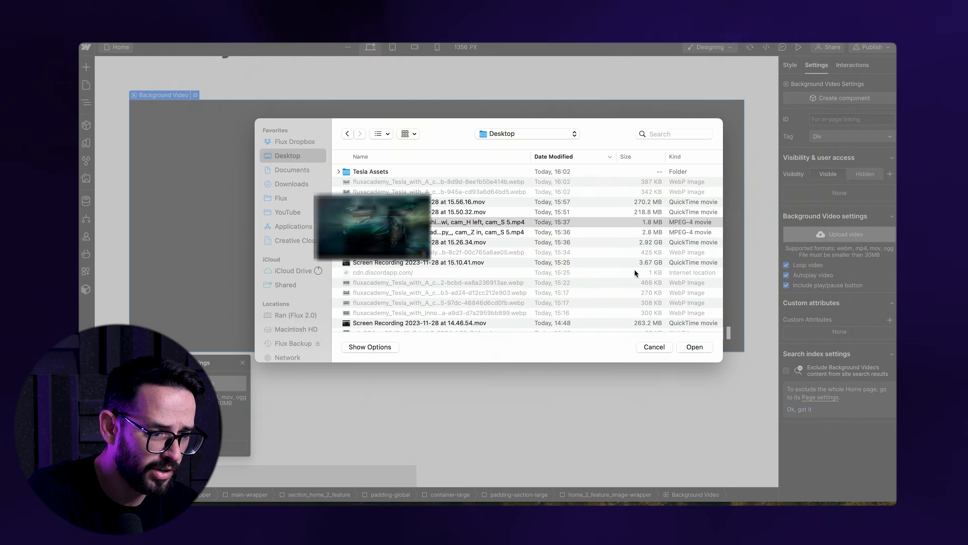
double_click(389, 219)
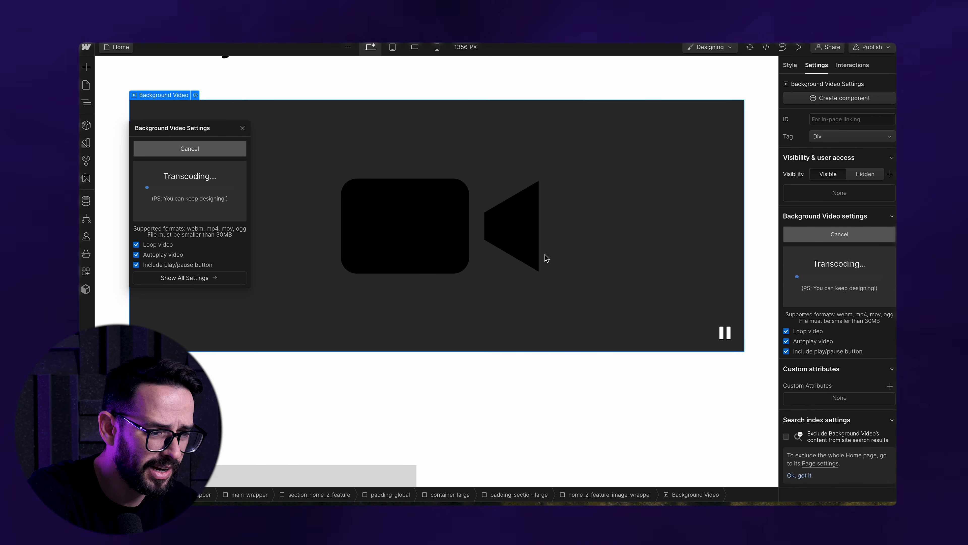
left_click(261, 139)
Replace the Autopilot section's placeholder image with a Background Video using the zoom-in driving MP4, without a play/pause button
scroll(458, 210, "down", 10)
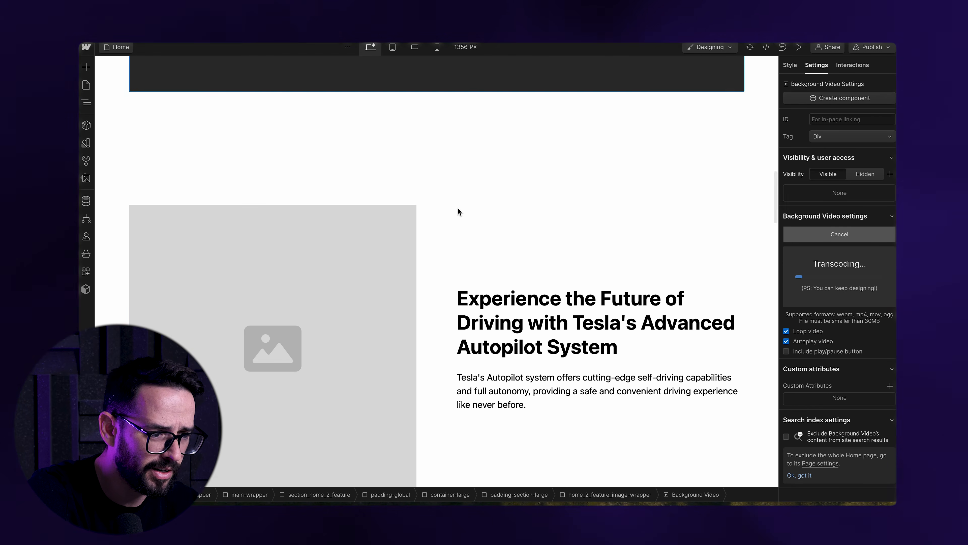
left_click(346, 181)
key("super+k")
key("Escape")
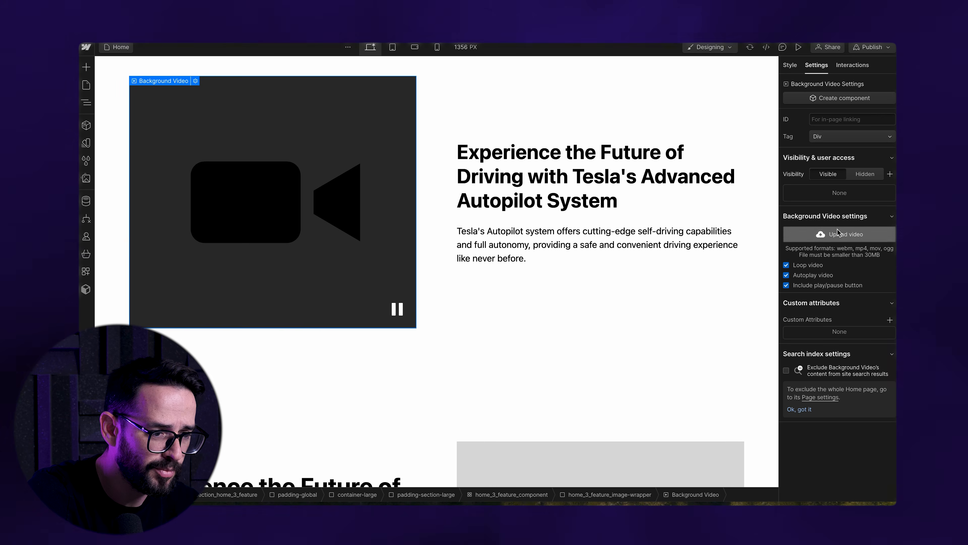
left_click(839, 233)
double_click(395, 222)
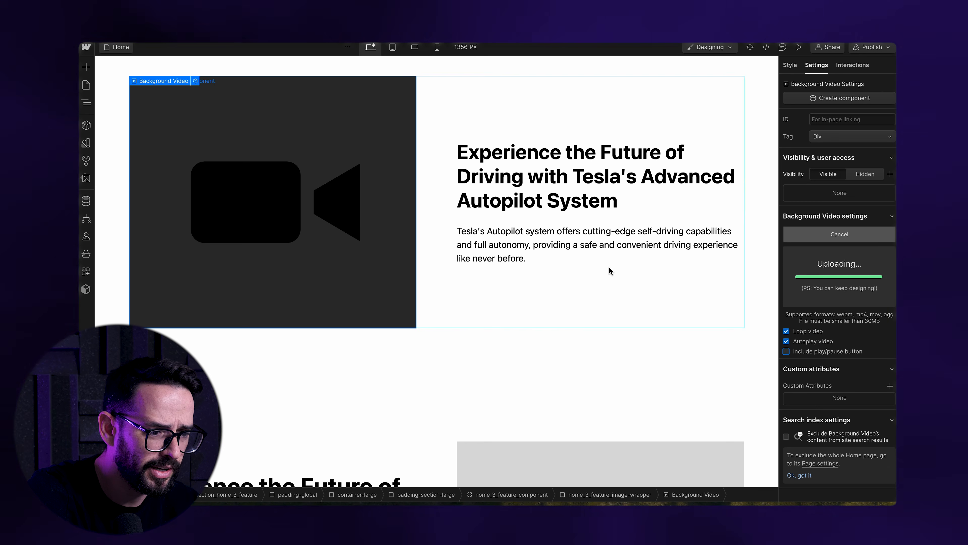
Preview the page and check the hero images, the color-shifting paint video and the Autopilot video
scroll(609, 266, "up", 3)
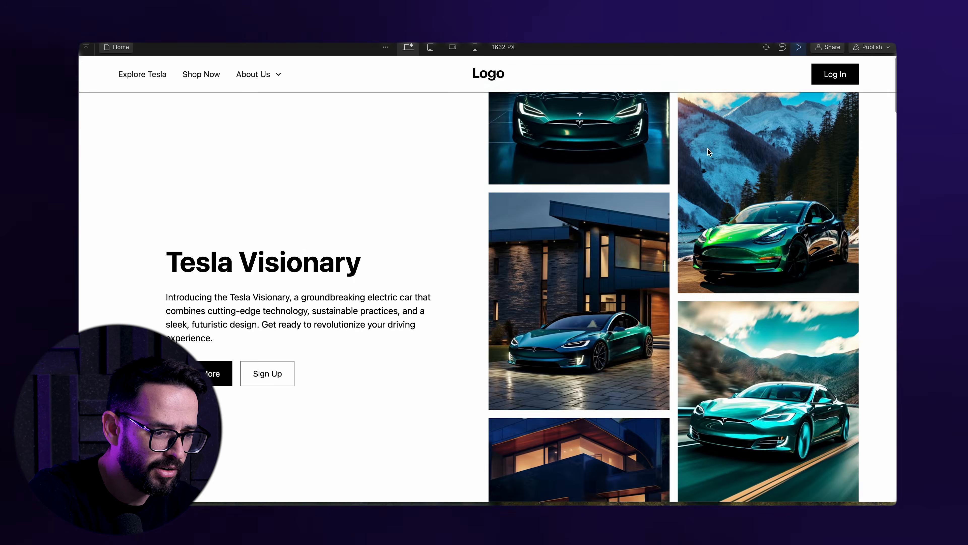
scroll(708, 148, "down", 15)
scroll(706, 148, "up", 2)
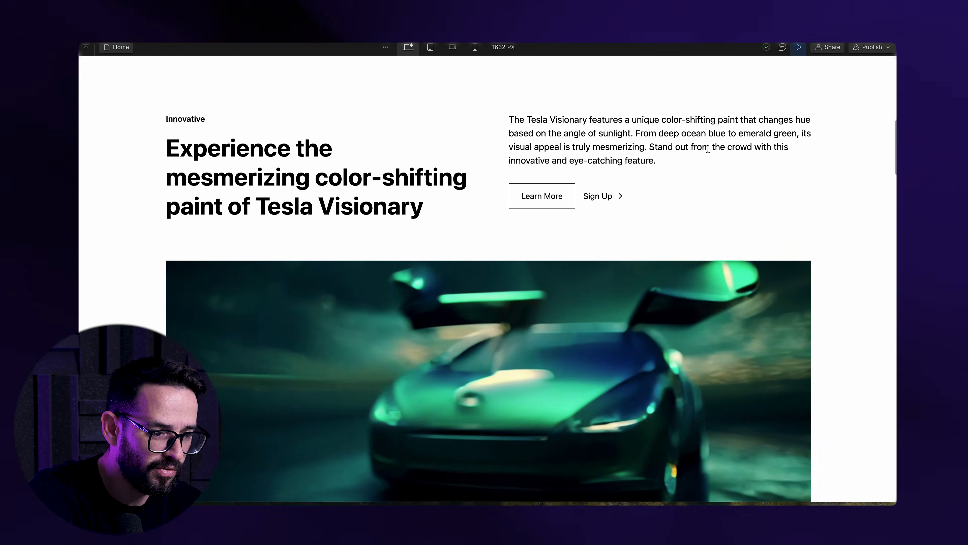
scroll(707, 148, "down", 10)
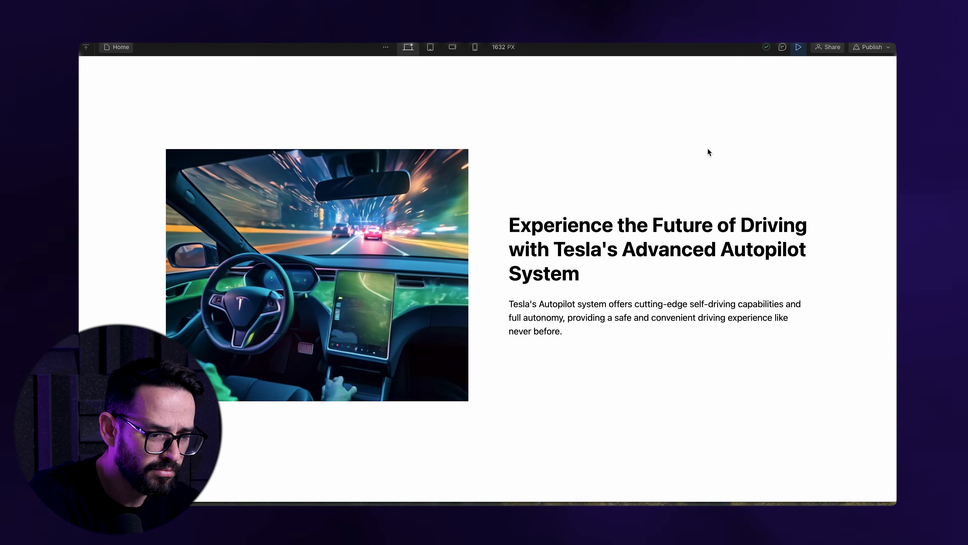
Switch to ChatGPT and attach Font-Tesla-logo.jpg from the Desktop to a new message
scroll(707, 148, "up", 20)
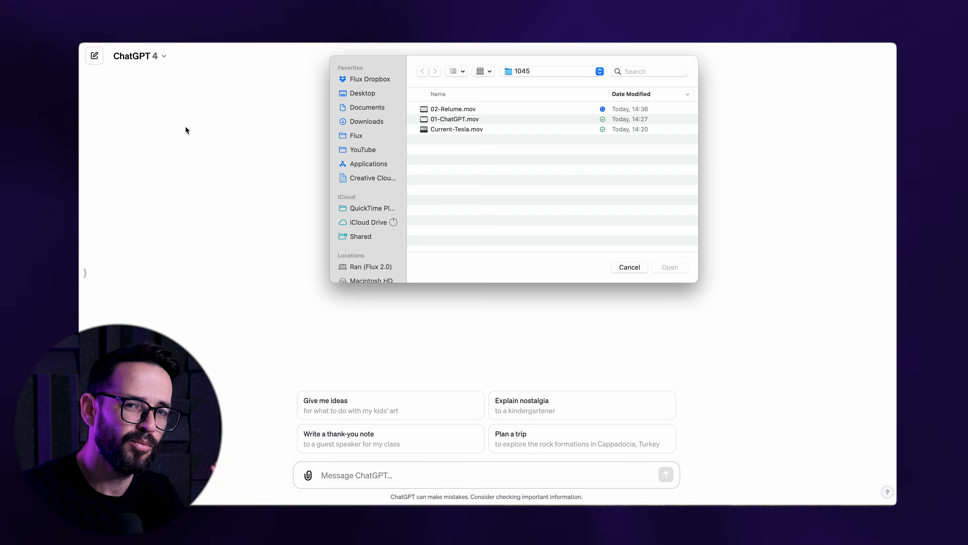
key("Escape")
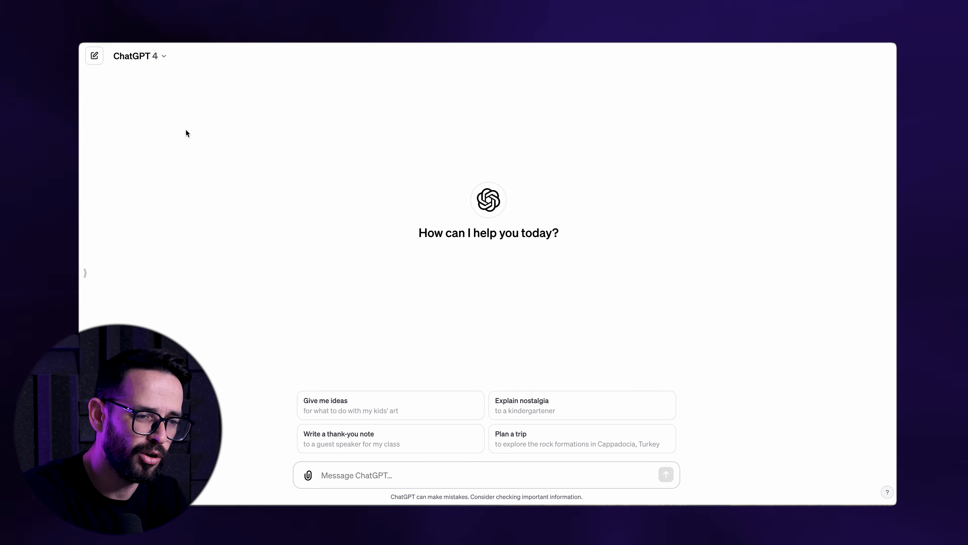
left_click(307, 476)
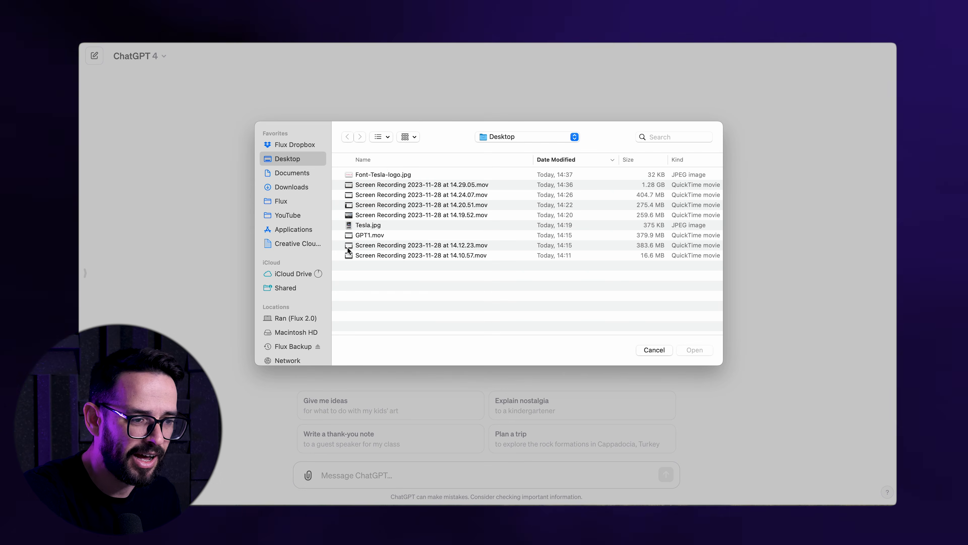
left_click(382, 175)
left_click(693, 350)
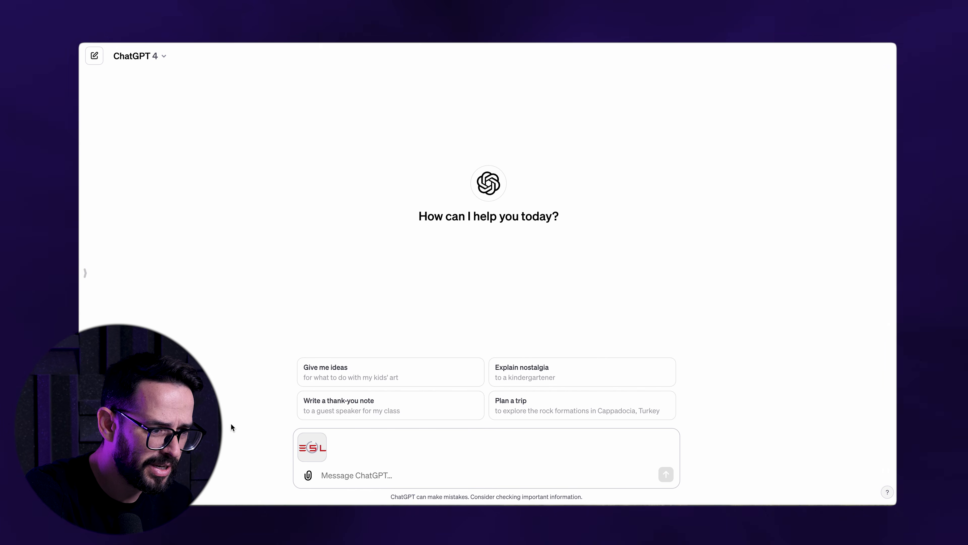
Ask ChatGPT to update the Tesla logo for 2030 for the Tesla Visionary model and explain why the redesign is better
left_click(367, 477)
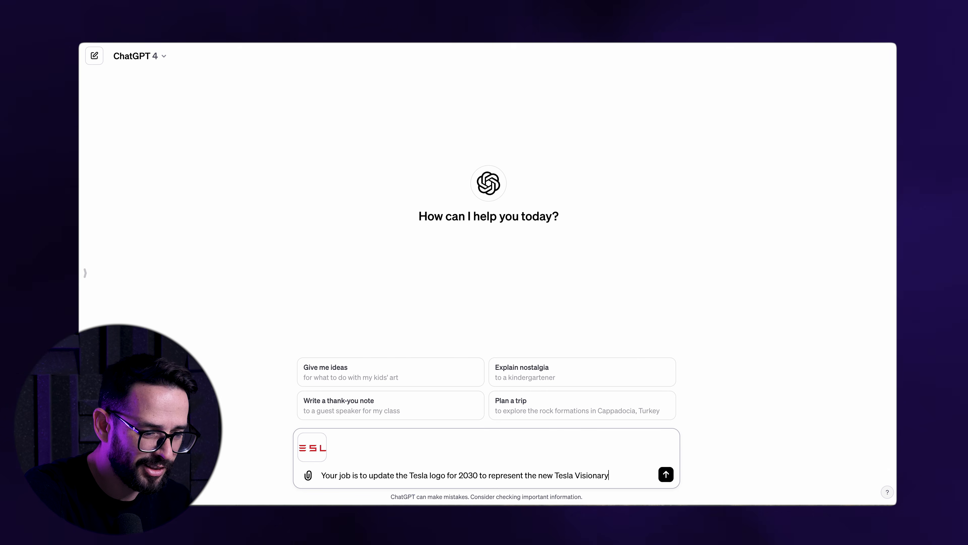
type("Pleae")
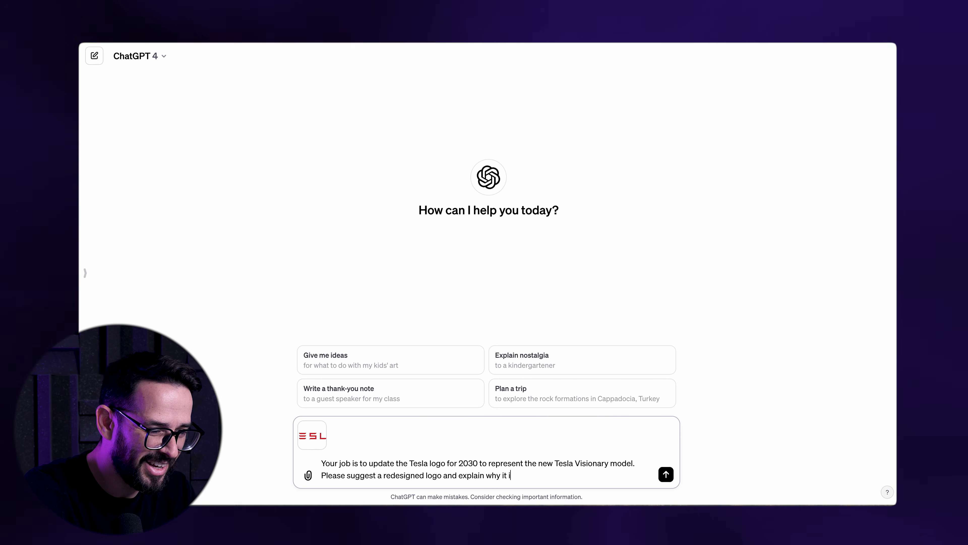
key("Return")
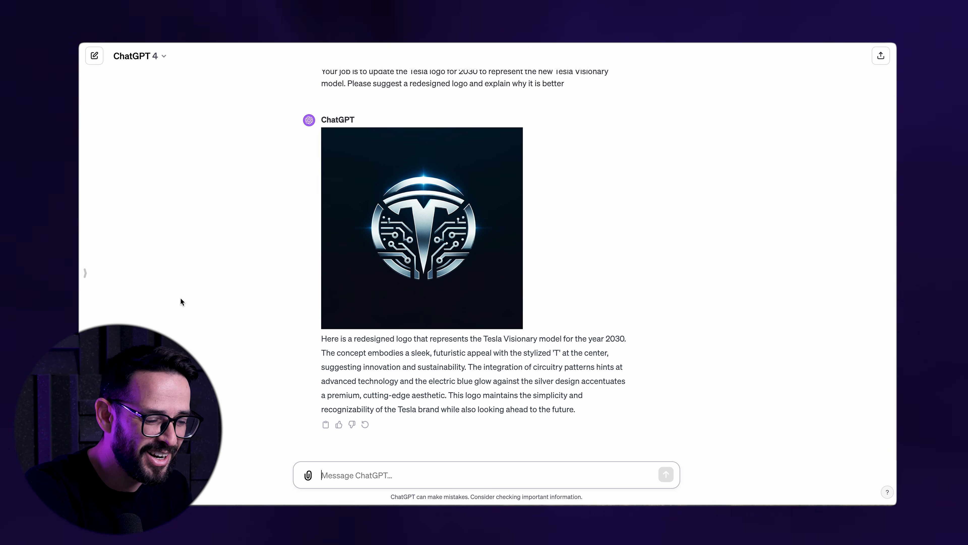
Tell ChatGPT the logo would not work at small sizes and request a full redesign including logo type for the new Tesla website
type("This really would not work at small sizes. Please redesign the whole lo")
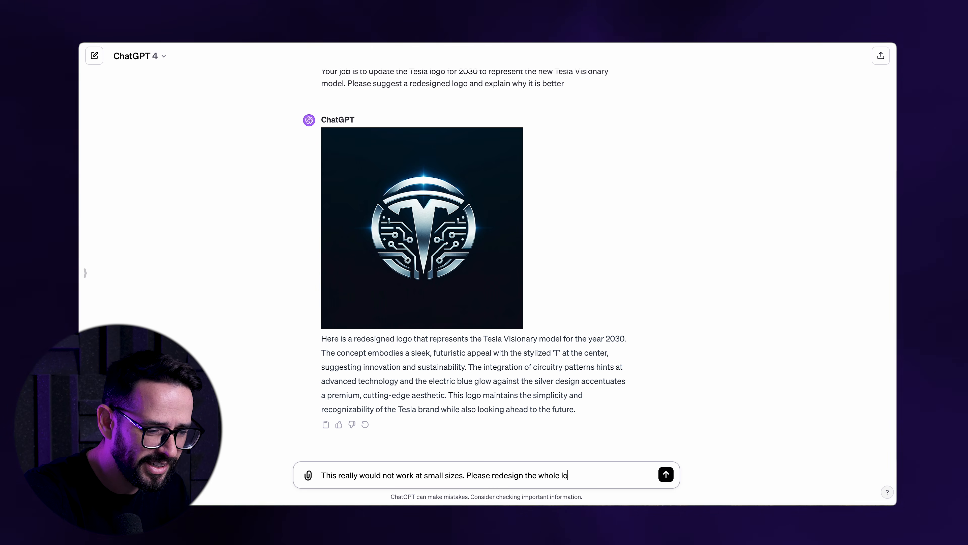
type("go including logo type so I can use it in the new Tesla website")
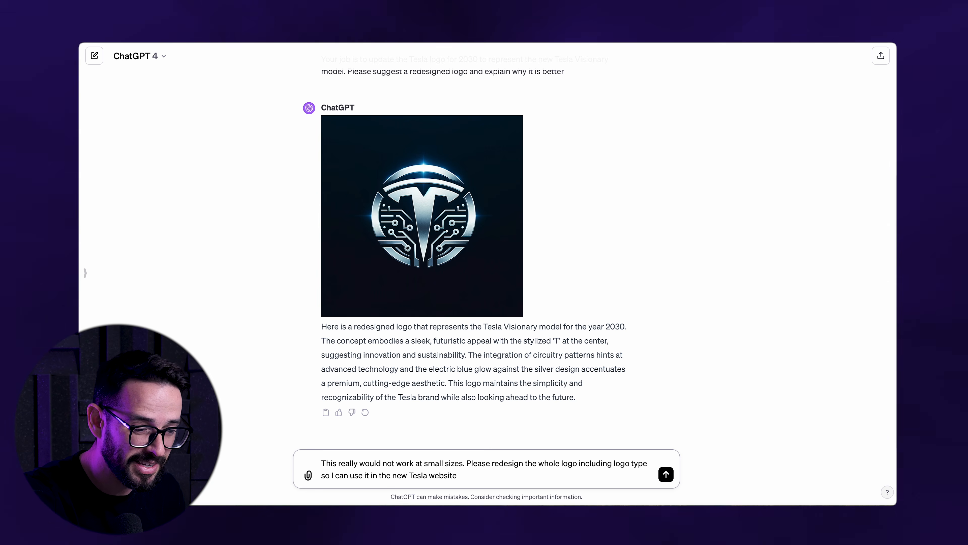
key("Return")
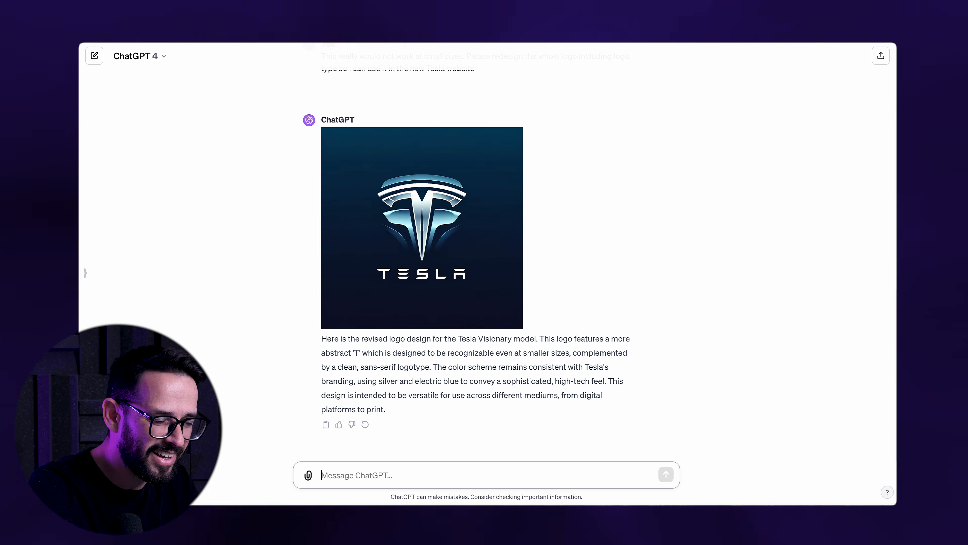
Ask ChatGPT to show how the logo would look on a white background, and review the generated version
type("Can you should me how this would look on")
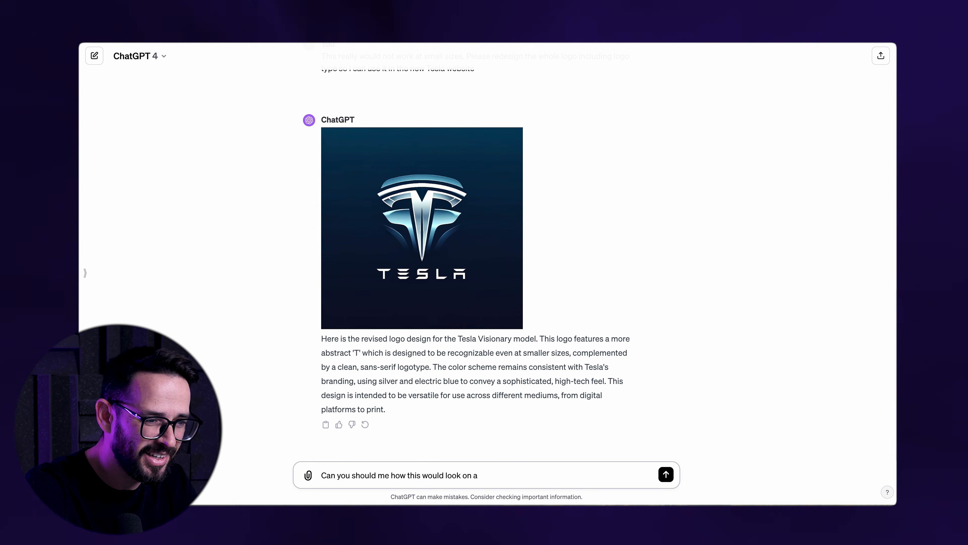
type("ackground?")
key("Return")
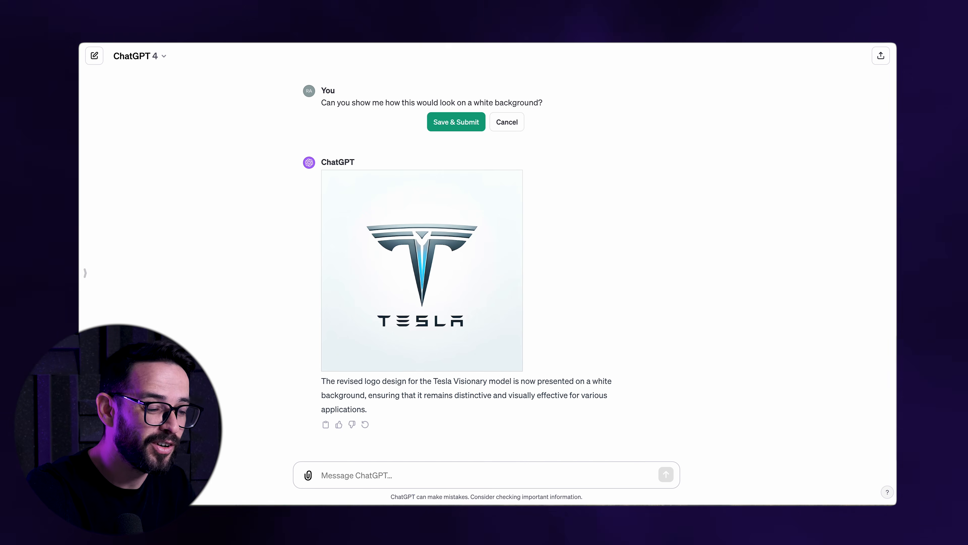
scroll(540, 436, "up", 15)
scroll(256, 293, "down", 12)
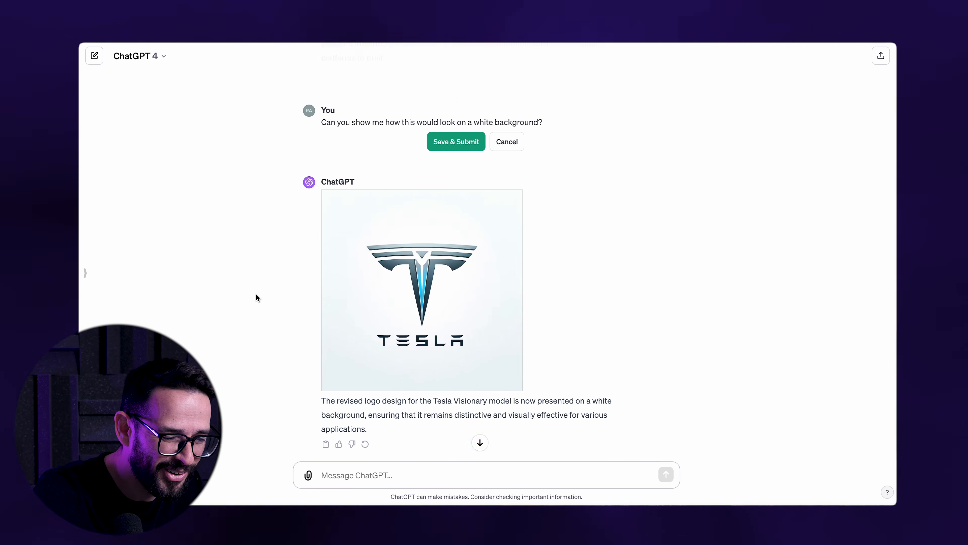
scroll(256, 295, "down", 1)
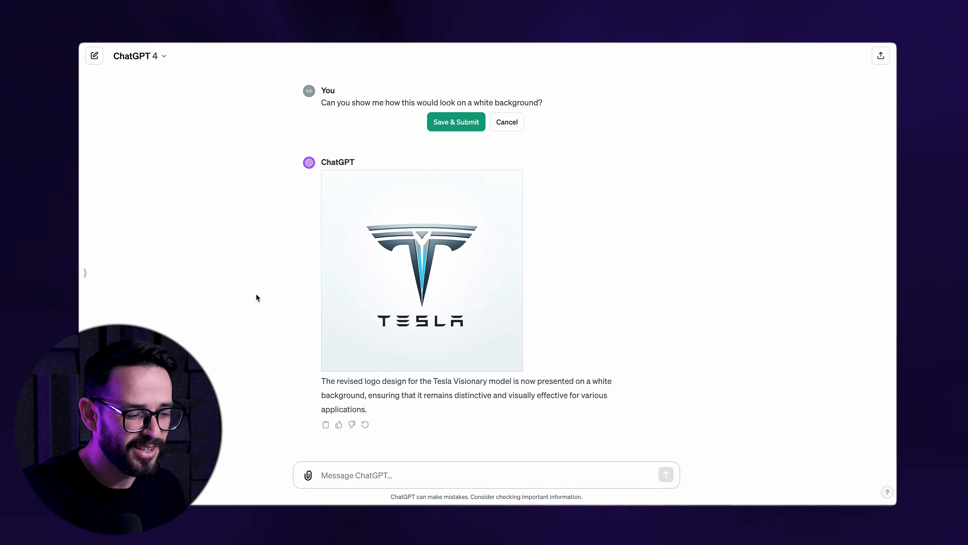
Ask ChatGPT for a version of the logo in solid black color
left_click(341, 477)
type("Great! can I have a version of this logo in solid black color?")
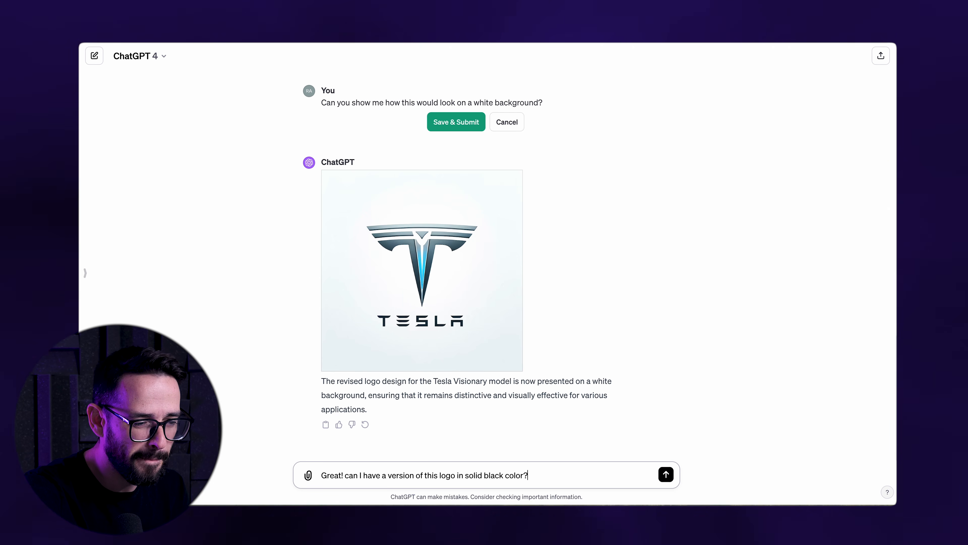
key("Return")
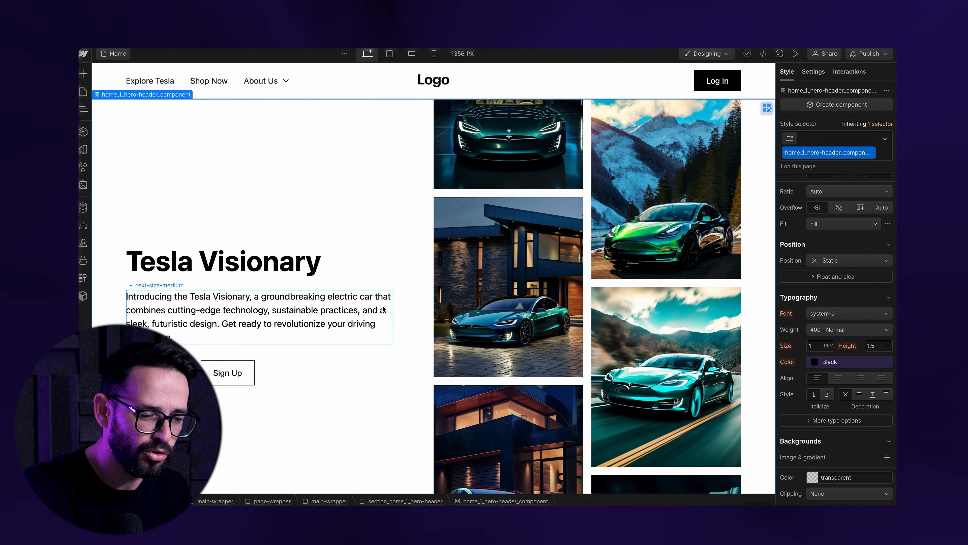
key("super+Tab")
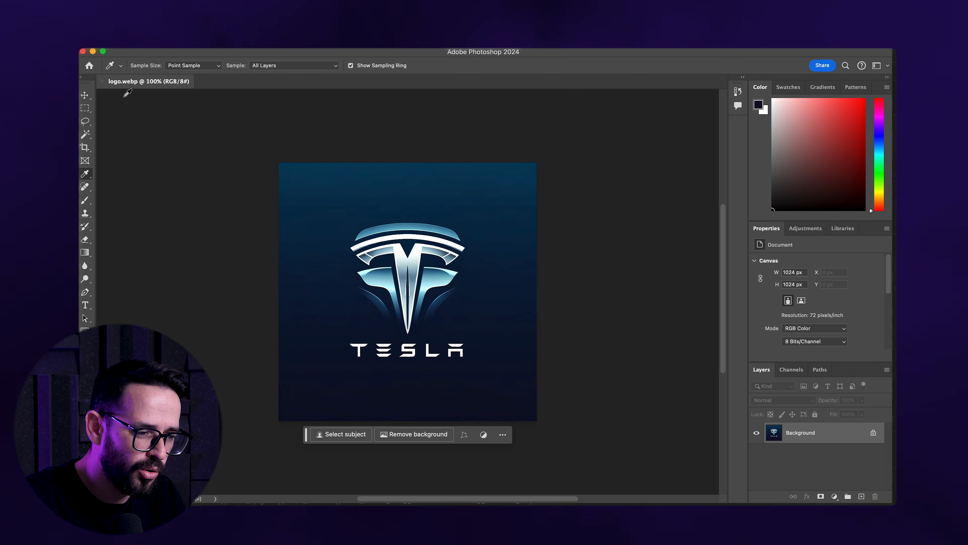
left_click_drag(525, 186, 536, 164)
left_click(758, 105)
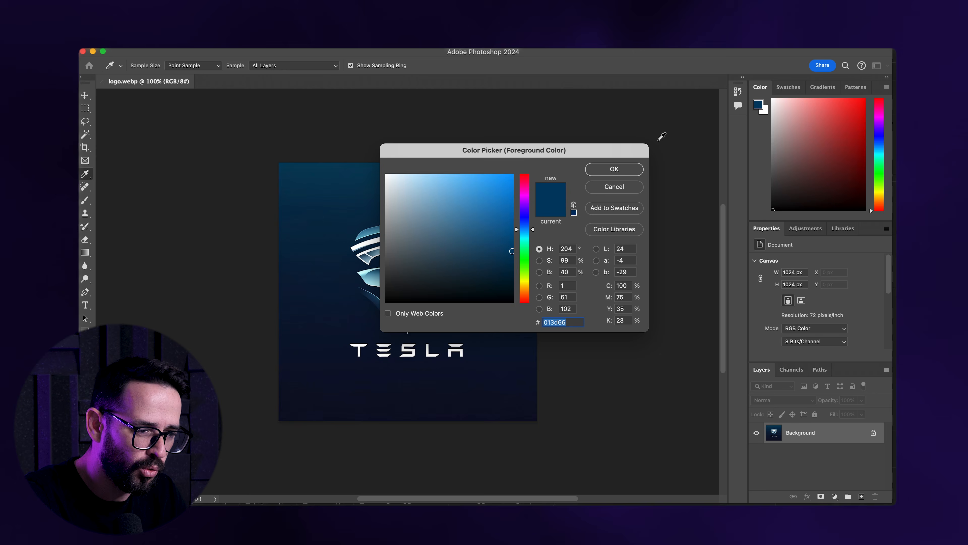
left_click(614, 189)
key("super+Tab")
left_click(83, 109)
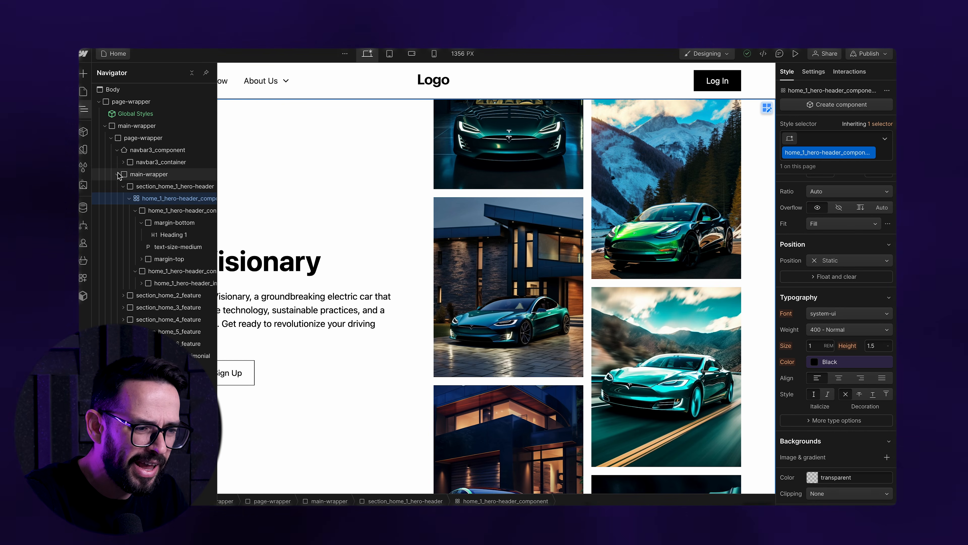
left_click(115, 104)
left_click(888, 359)
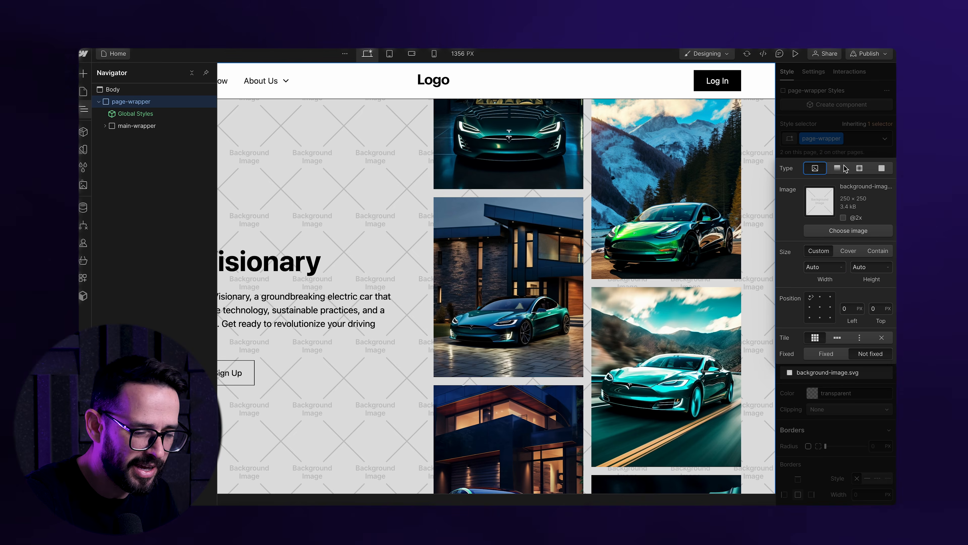
key("super+Tab")
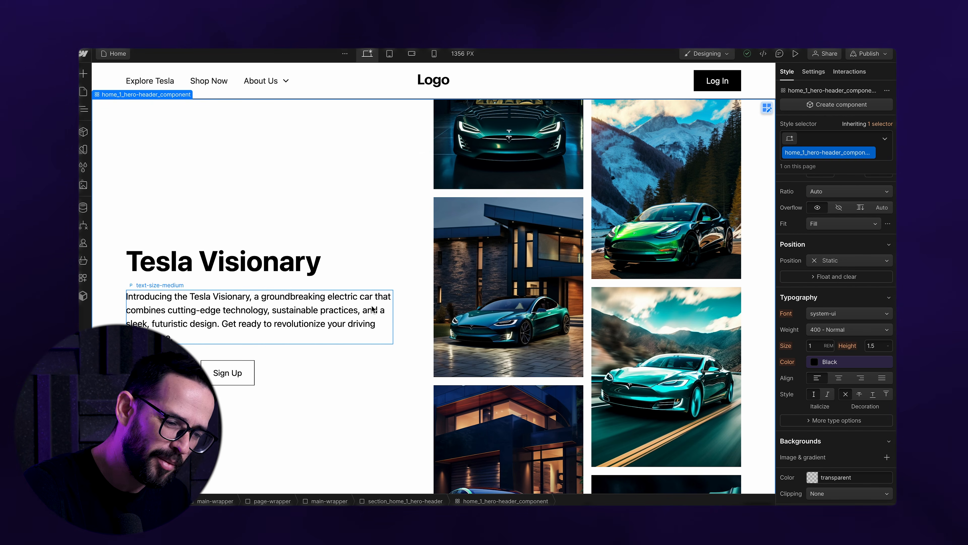
Switch to Photoshop, sample the blue in the logo image's upper-right corner, and get its hex code 013d66
key("super+Tab")
left_click(535, 165)
left_click(758, 105)
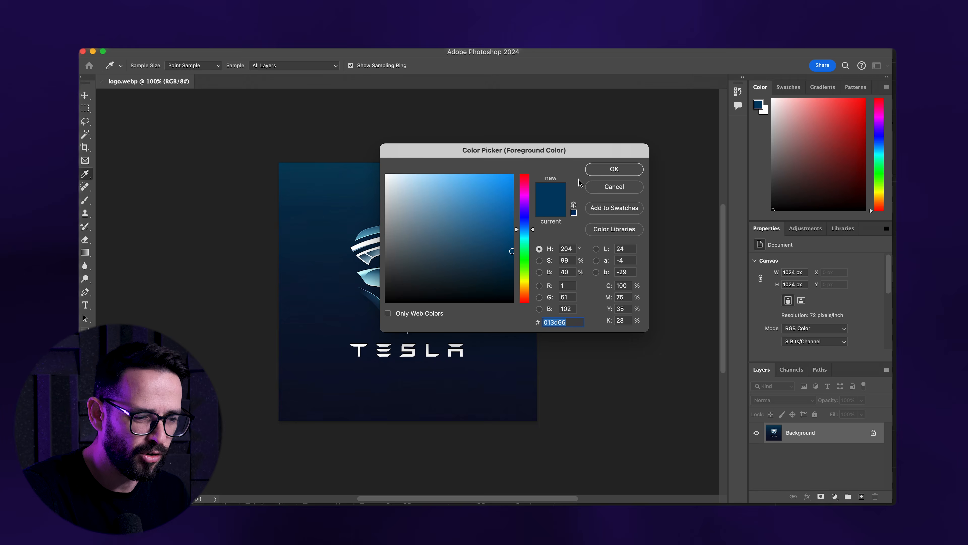
left_click(614, 187)
Switch to Webflow, add a linear gradient background to the page-wrapper, and set its start color to #013d66
key("super+Tab")
left_click(84, 109)
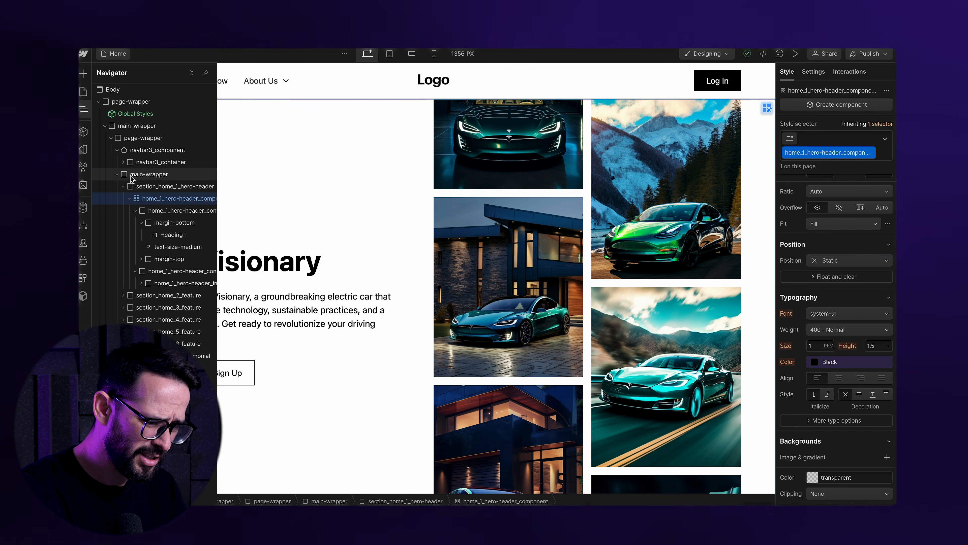
left_click(131, 101)
left_click(887, 362)
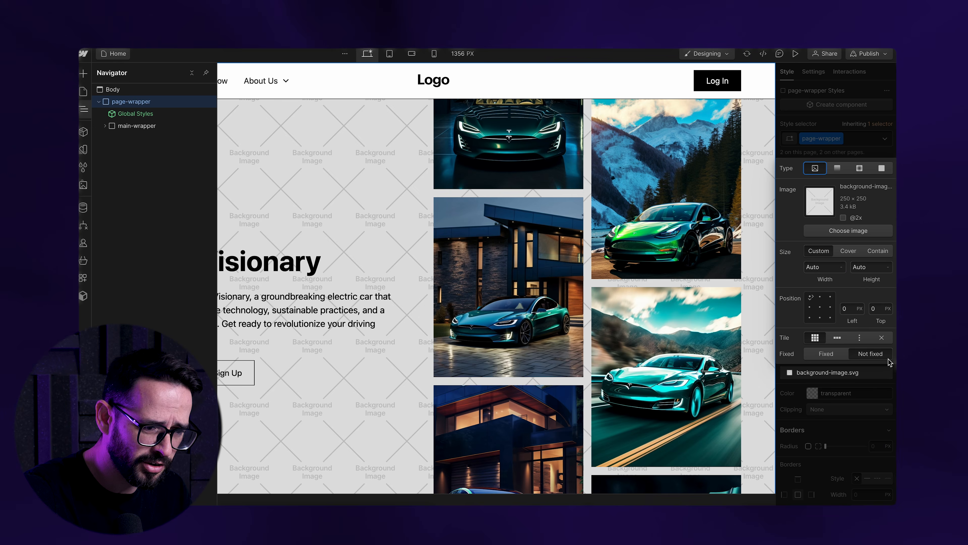
left_click(836, 168)
left_click(782, 437)
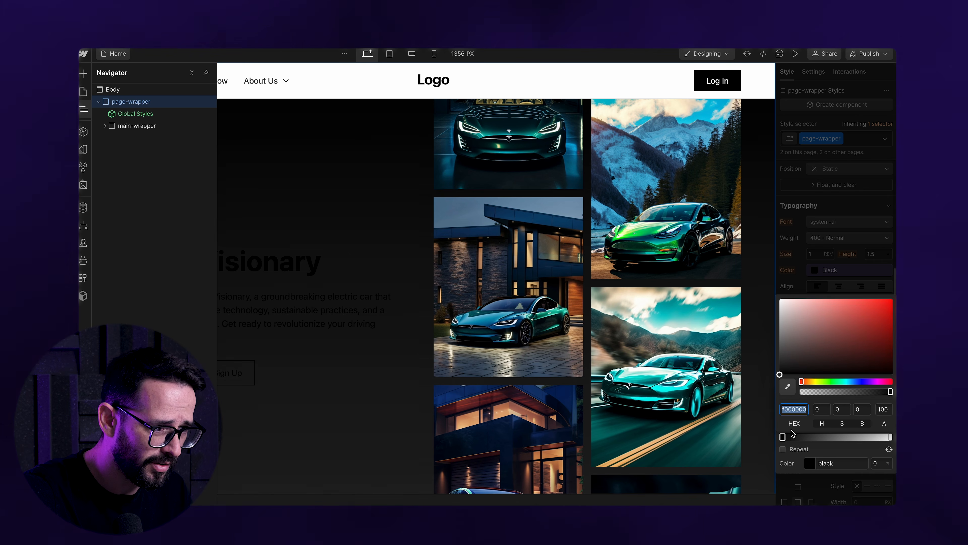
left_click(821, 409)
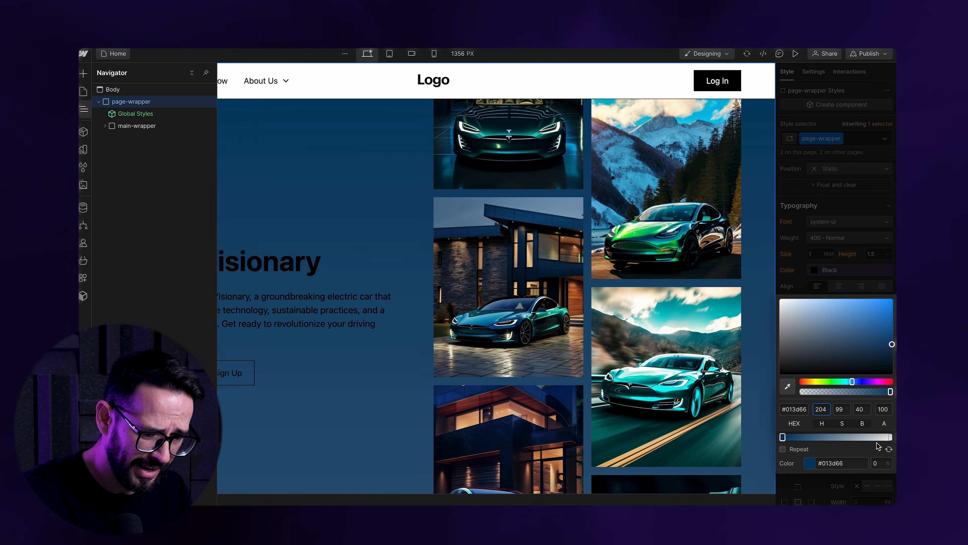
Select the gradient's end stop, and sample the dark navy near the logo image's lower-right corner in Photoshop
left_click(890, 436)
key("super+Tab")
left_click(532, 399)
left_click(757, 107)
key("Return")
Switch to Webflow and set the page-wrapper gradient's end color to 0c0e26 at full opacity
key("super+Tab")
left_click(848, 462)
type("0c0e26")
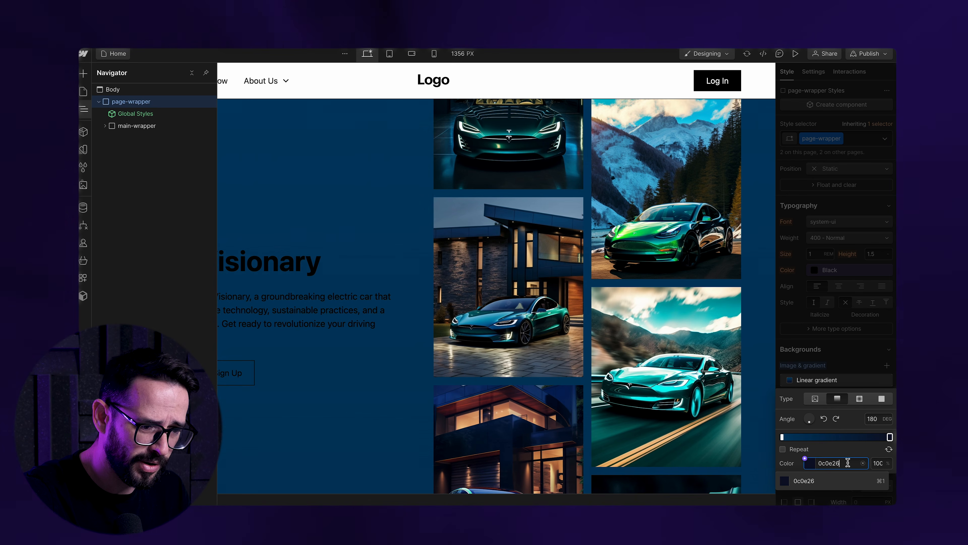
left_click(890, 438)
left_click(836, 465)
type("0c0e26")
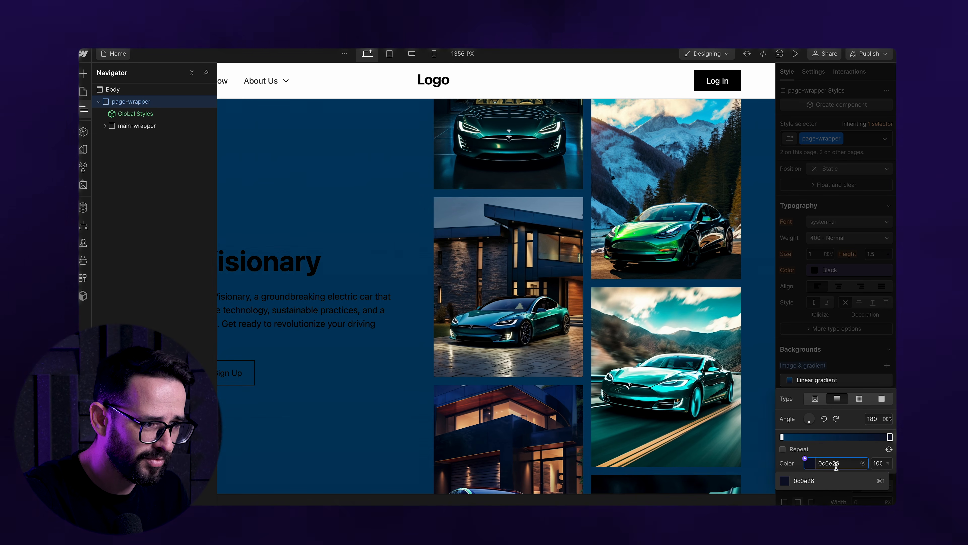
Move the gradient's end stop close to its start stop, and reopen the page-wrapper's linear gradient for adjustment
left_click_drag(890, 438, 804, 437)
left_click(315, 372)
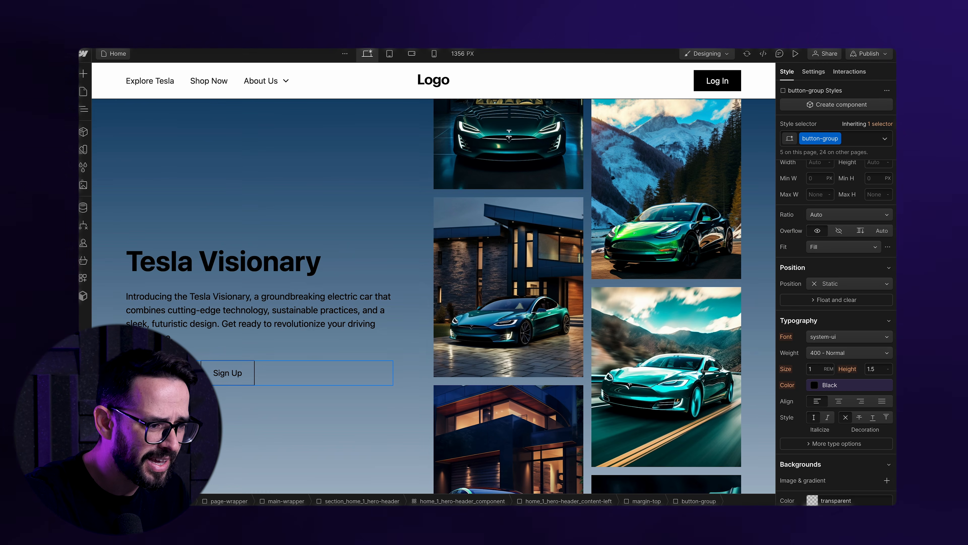
left_click(83, 109)
left_click(131, 101)
left_click(820, 380)
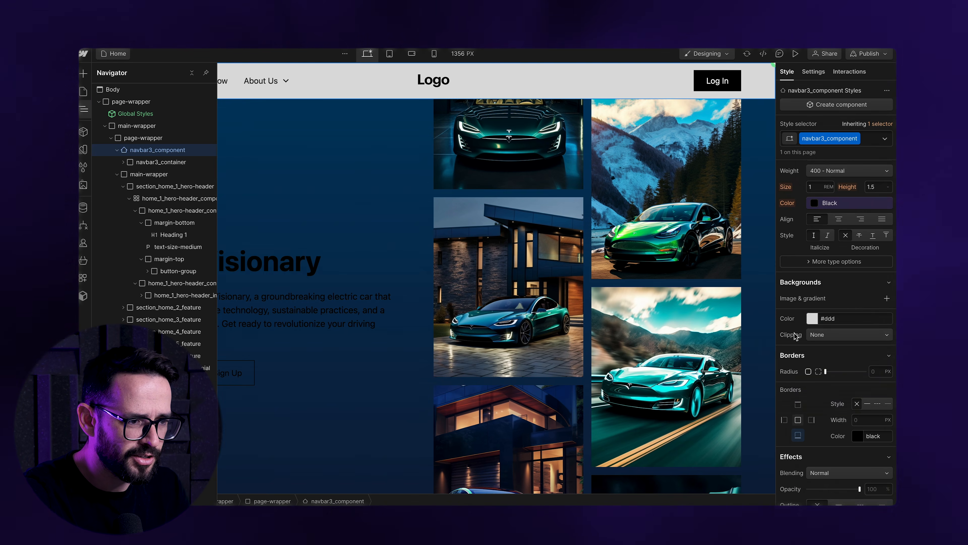
Make the navbar3_component background fully transparent
left_click(812, 318)
left_click_drag(852, 428, 785, 419)
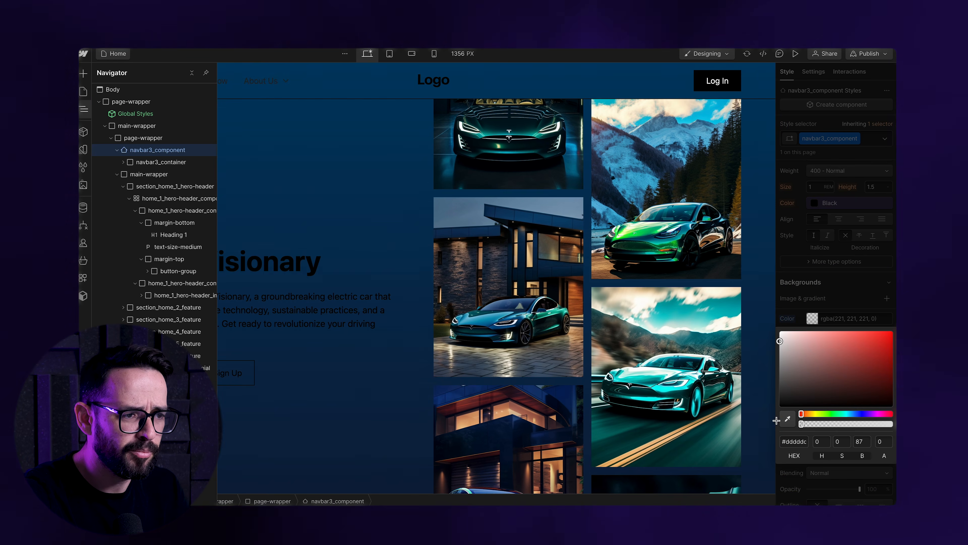
left_click(837, 276)
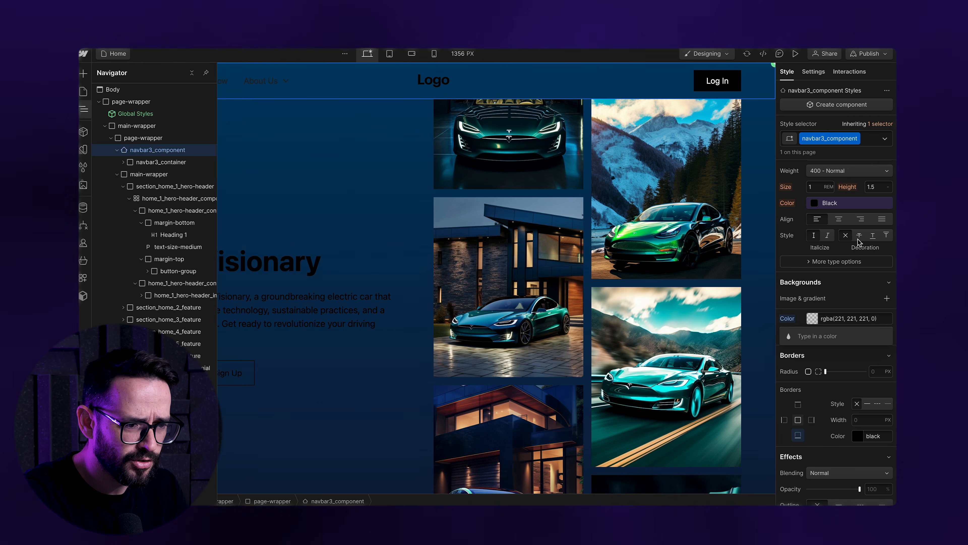
Set the navbar3_component background to a semi-transparent light gray, rgba(233, 233, 233, 0.42)
left_click(815, 324)
left_click(785, 329)
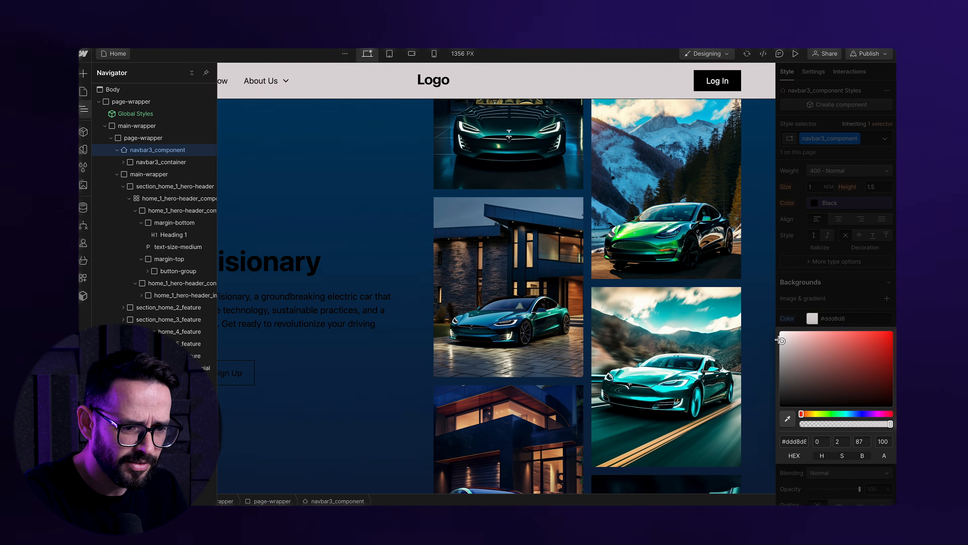
left_click(779, 338)
left_click_drag(891, 423, 837, 423)
left_click(830, 290)
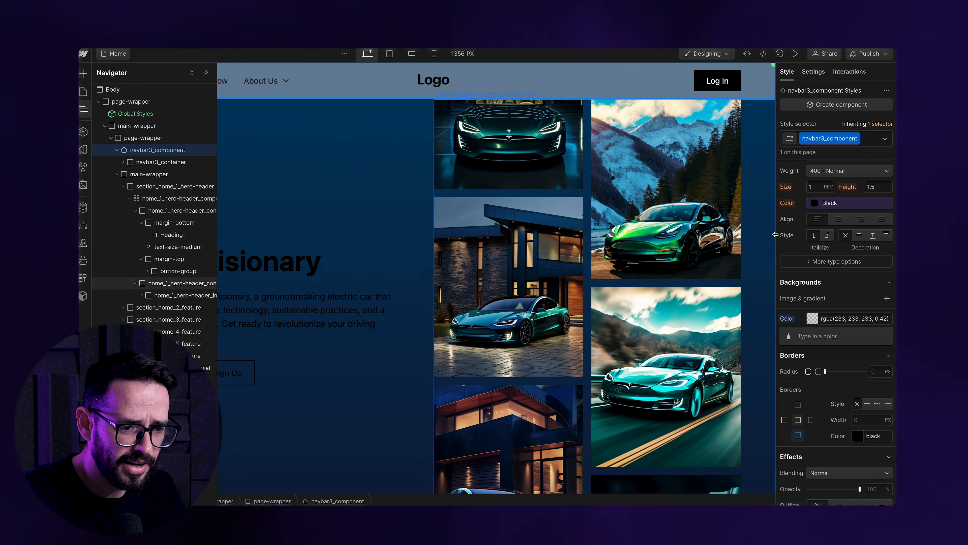
Set the position of navbar3_component to Fixed
scroll(851, 286, "up", 4)
scroll(851, 286, "up", 3)
left_click(847, 312)
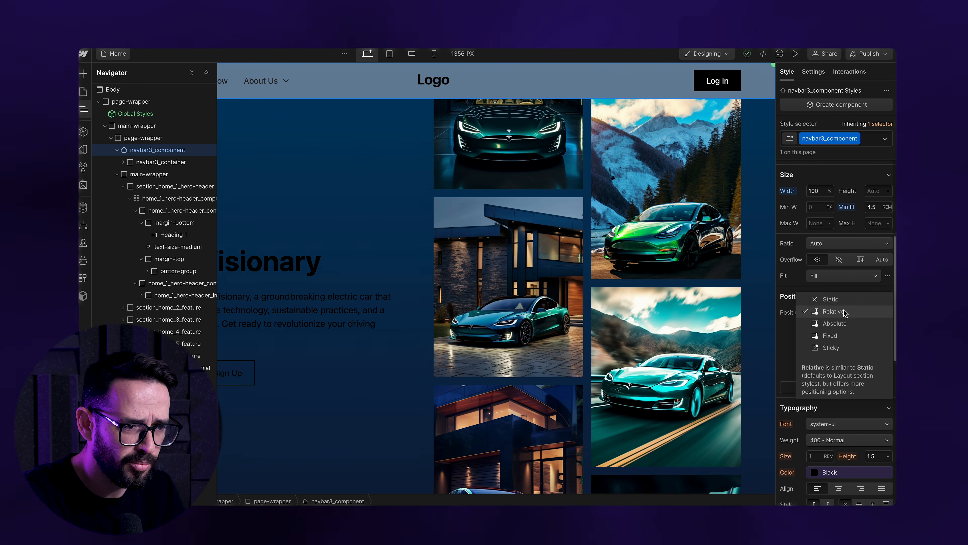
left_click(844, 337)
Add a 5 px Blur backdrop filter to navbar3_component
scroll(829, 251, "down", 10)
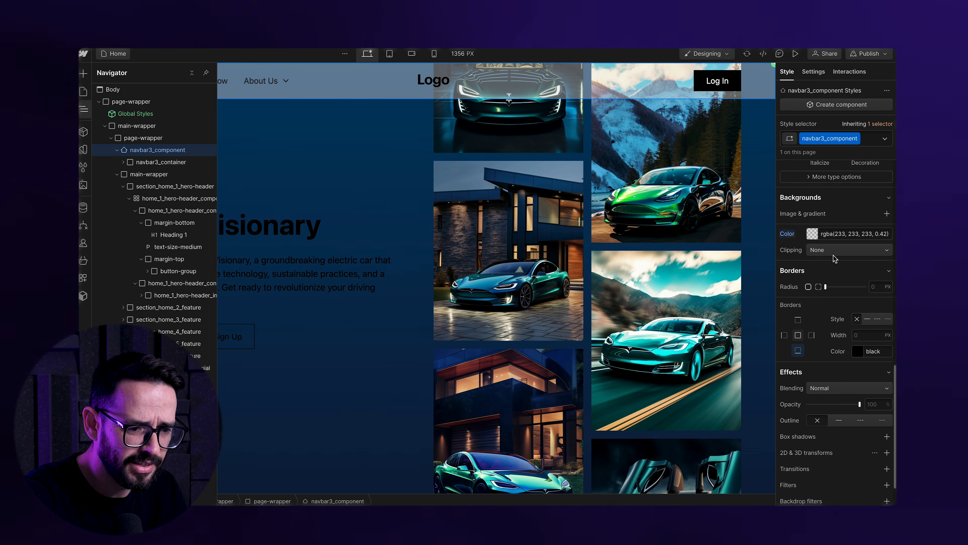
left_click(886, 445)
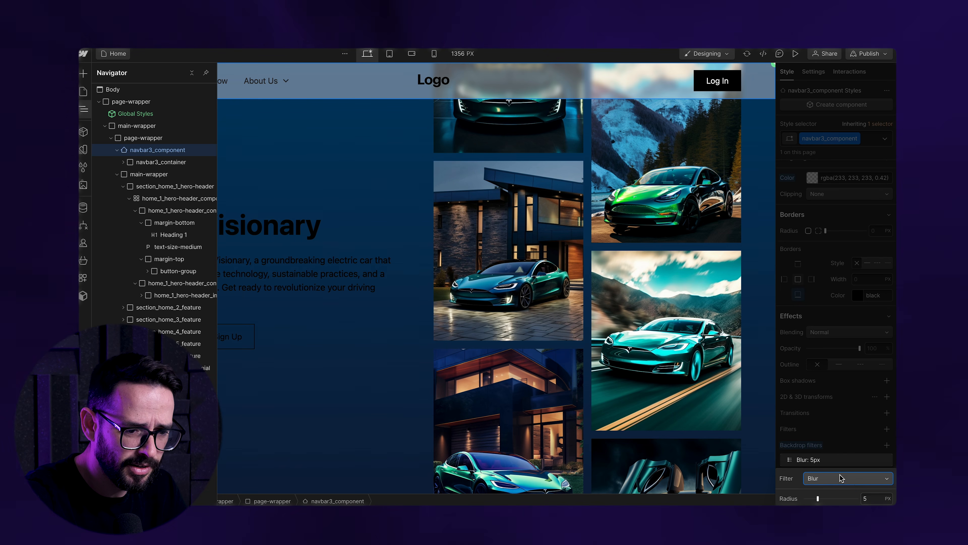
left_click(837, 395)
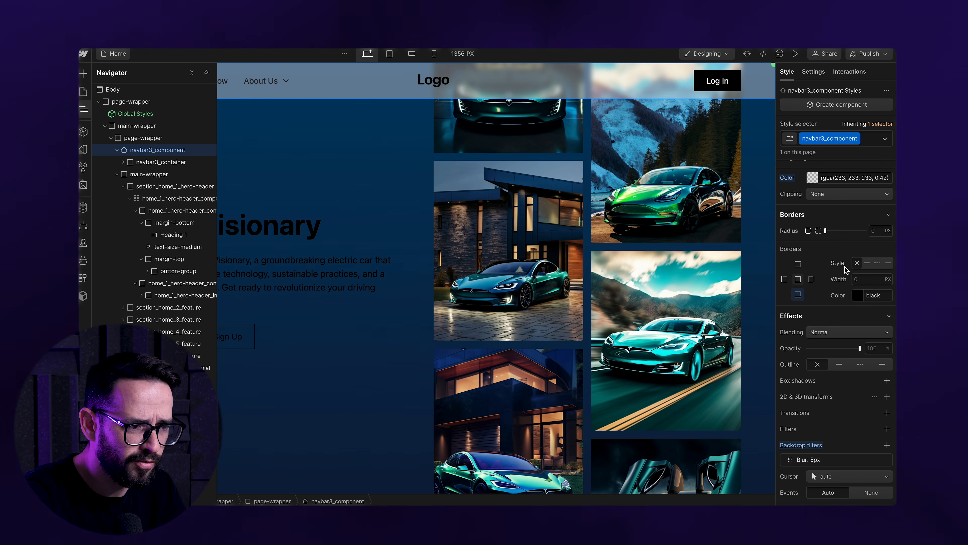
Set the navbar3_component background to white (#ffffff) at 28% opacity
scroll(844, 267, "up", 4)
left_click(813, 334)
left_click_drag(782, 353, 759, 314)
left_click_drag(839, 438, 827, 437)
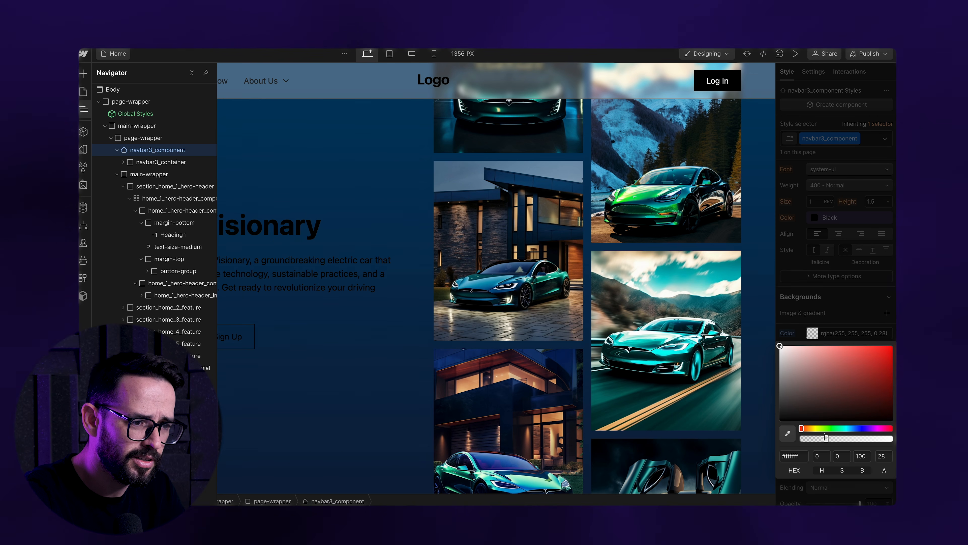
Set the typography color of the Body (All Pages) tag to the White variable
left_click(112, 89)
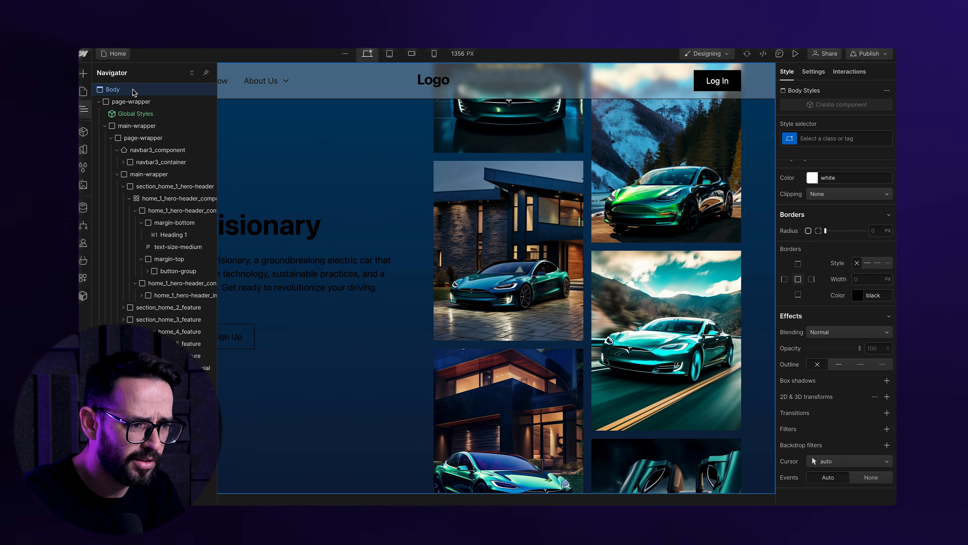
left_click(850, 137)
left_click(828, 195)
scroll(839, 274, "up", 6)
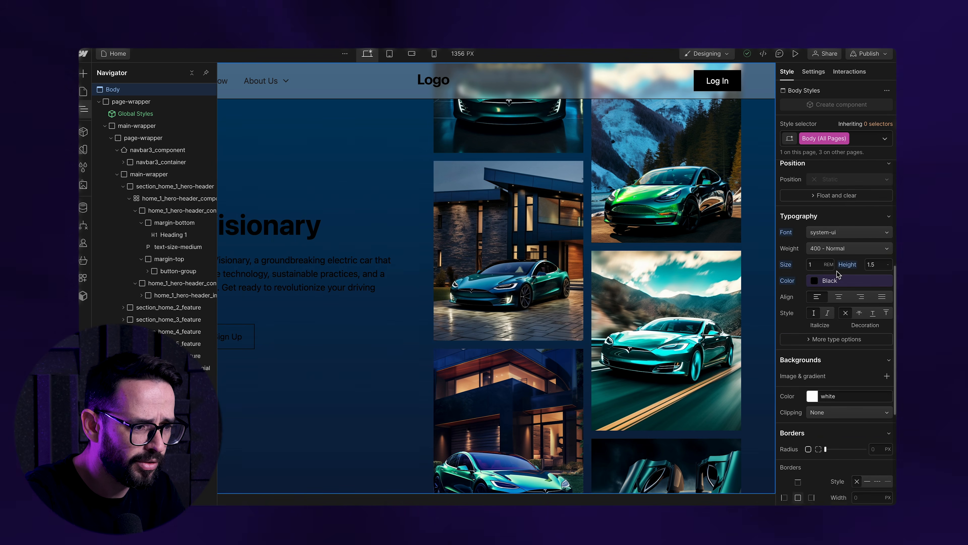
left_click(839, 310)
left_click(816, 381)
left_click(355, 103)
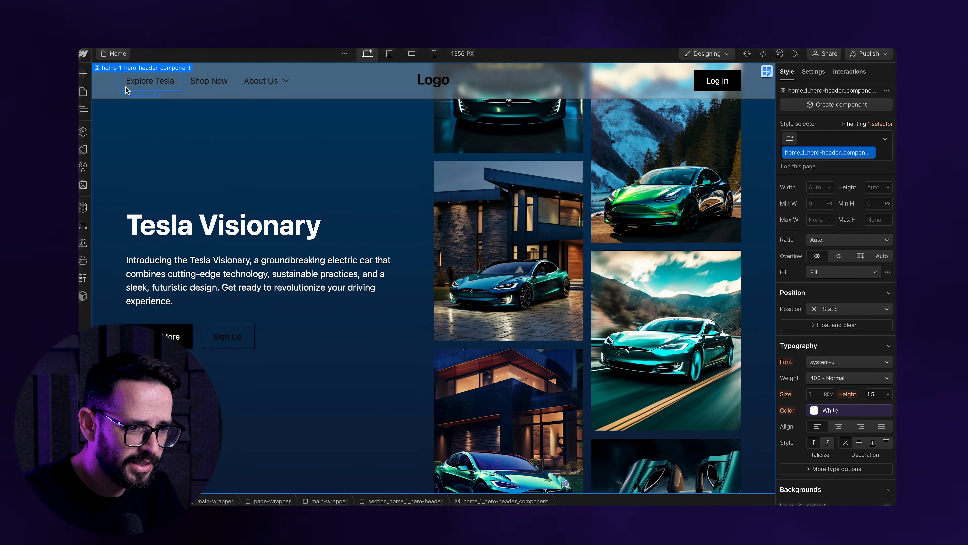
Change the font of the Body (All Pages) tag to Montserrat
left_click(86, 112)
left_click(112, 89)
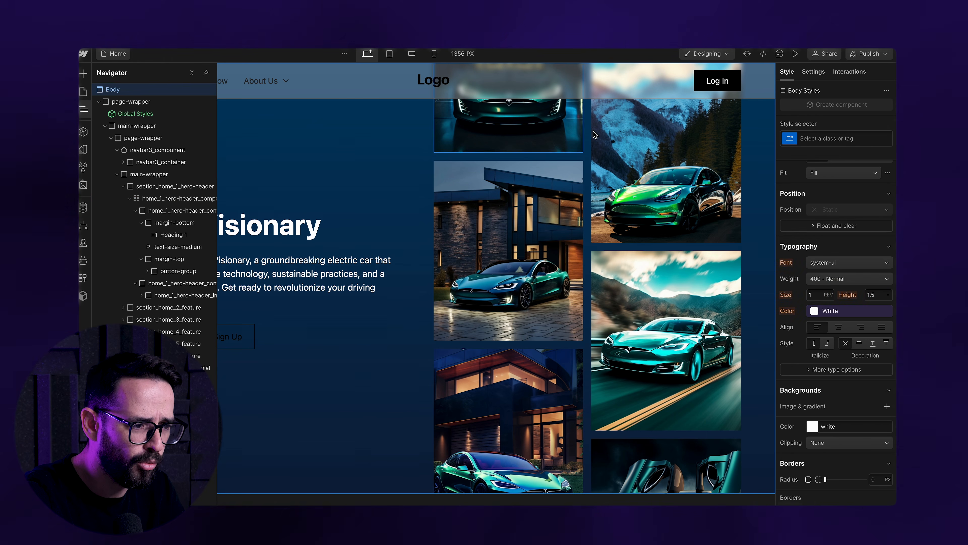
left_click(843, 262)
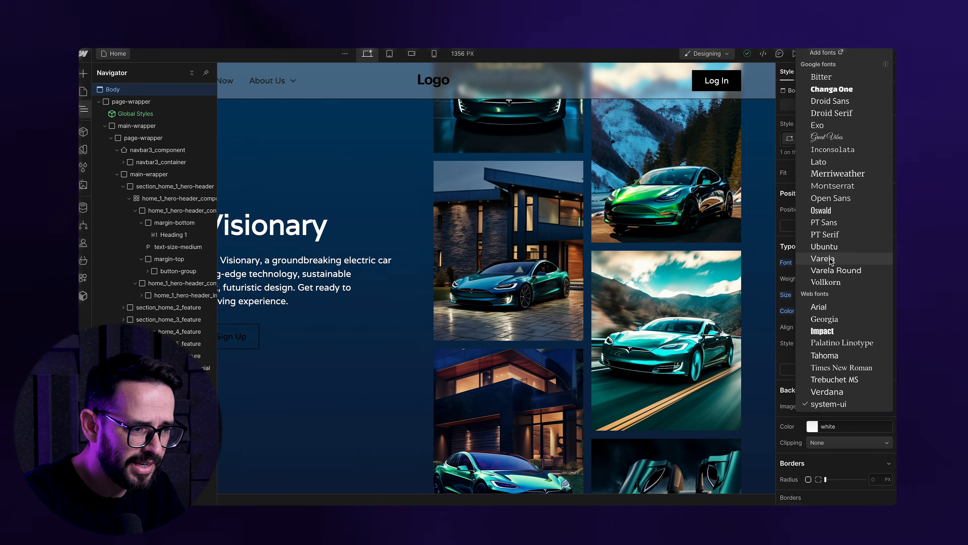
left_click(846, 188)
left_click(368, 152)
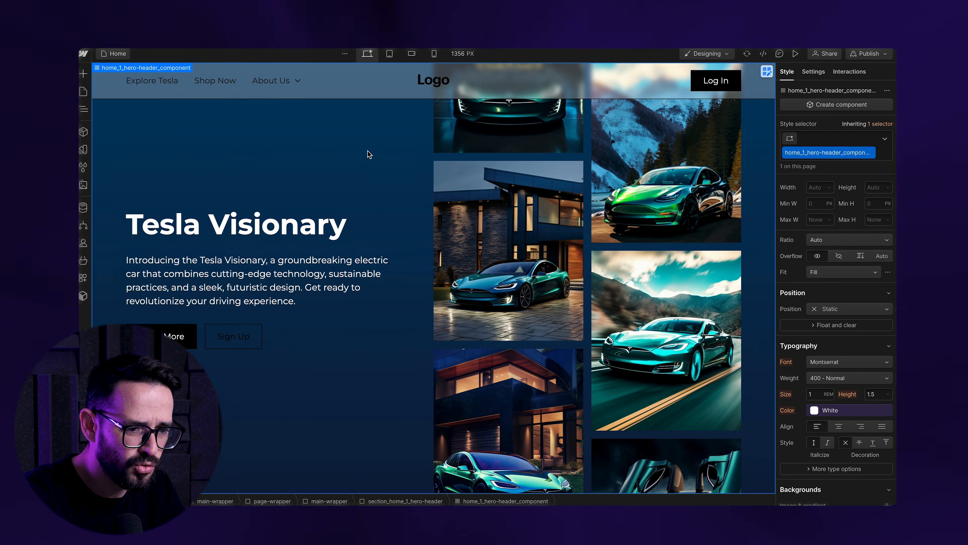
Set the font weight of the All H1 Headings tag to 500 - Medium, starting from the hero heading
left_click(330, 223)
left_click(830, 138)
left_click(827, 169)
left_click(858, 279)
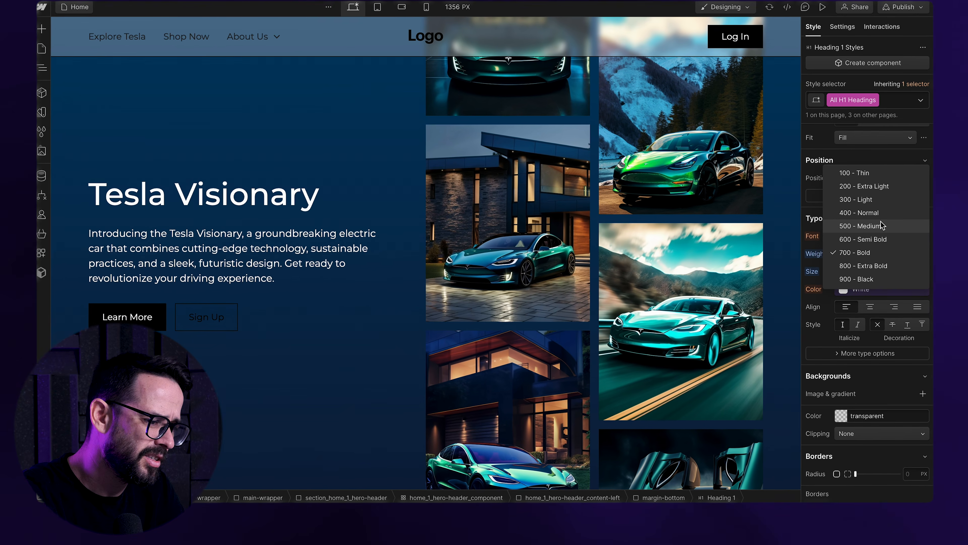
left_click(881, 225)
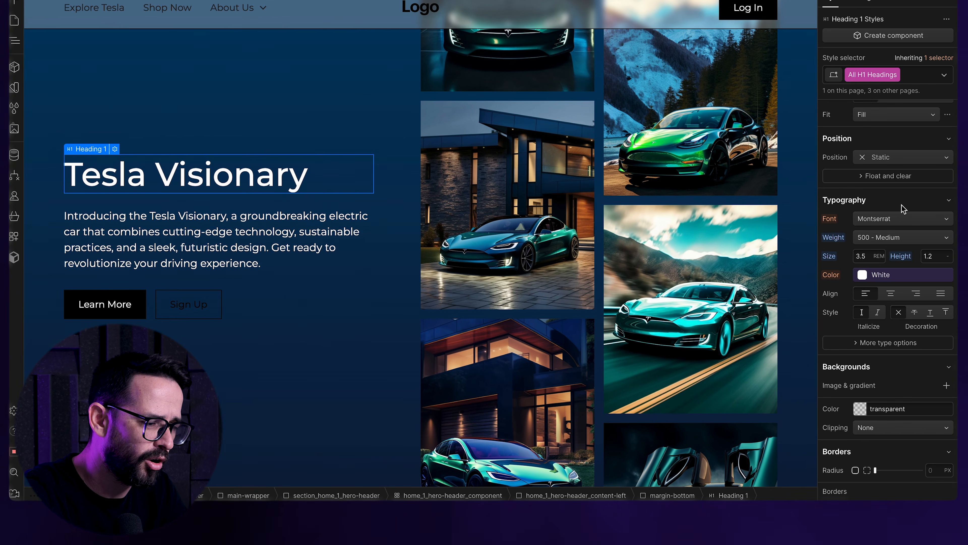
left_click(239, 79)
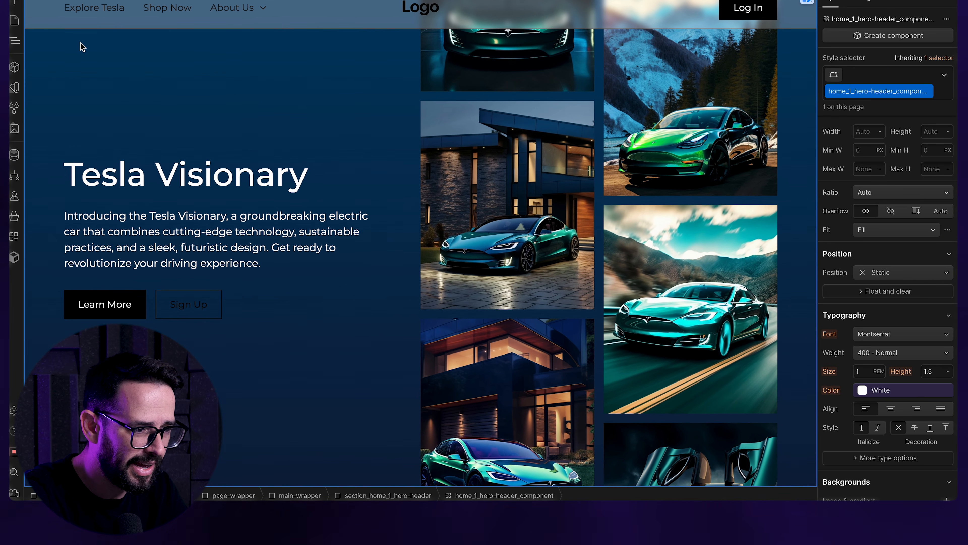
Unlink the text color of the Learn More button's class from the White variable
left_click(75, 321)
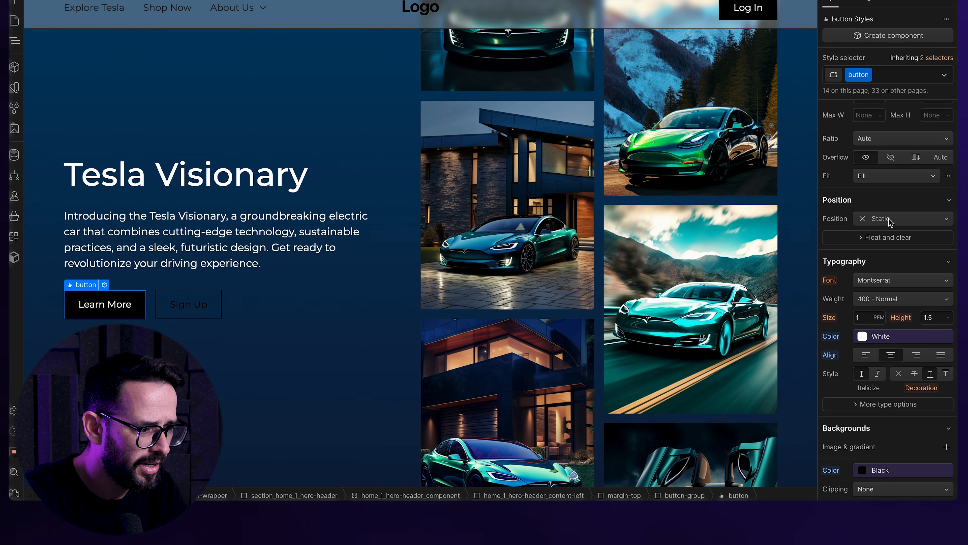
scroll(892, 247, "down", 3)
left_click(892, 231)
left_click(949, 251)
left_click(863, 234)
left_click(831, 235)
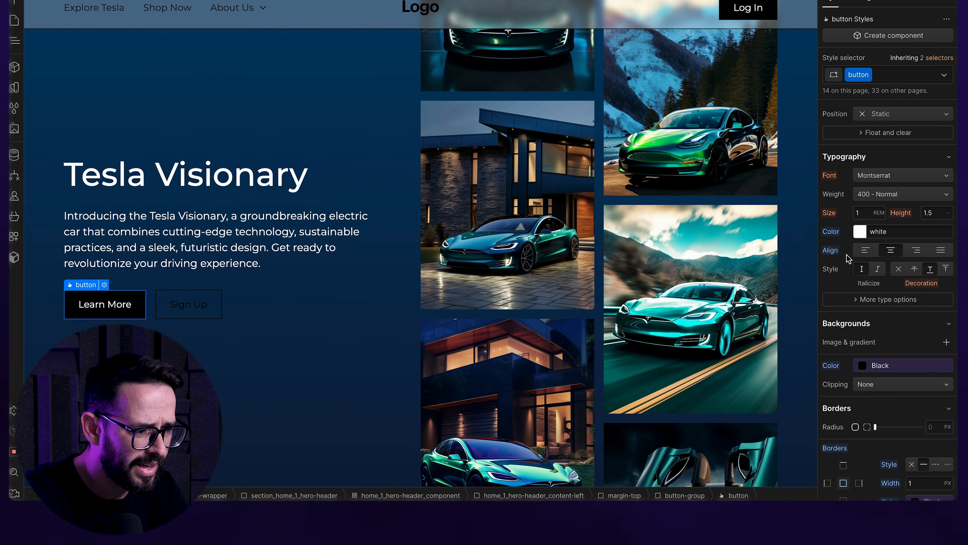
Unlink the button class background from the Black variable and set it to dark red, #af1010
left_click(882, 367)
left_click(948, 385)
left_click(863, 367)
left_click_drag(918, 240, 942, 229)
left_click(916, 188)
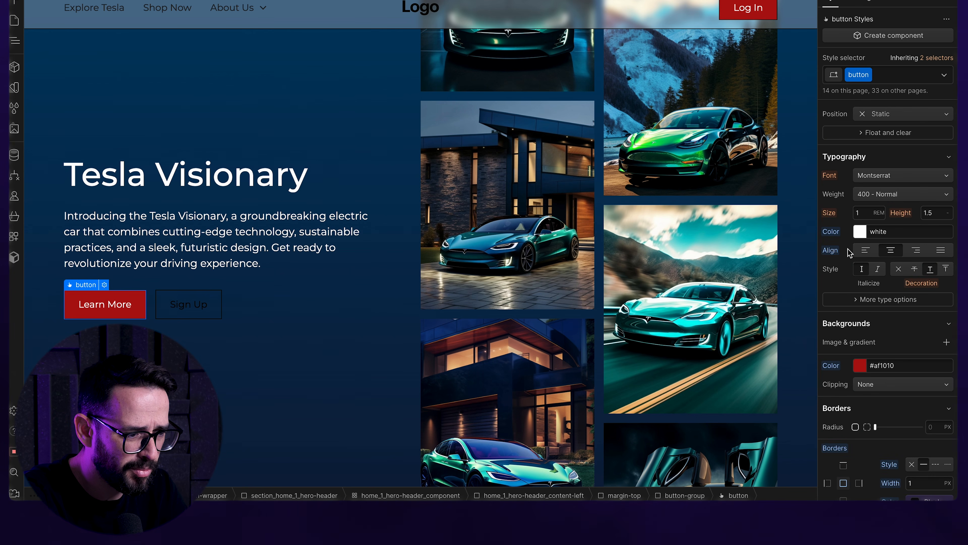
Round the corners of the button class with a 5 px border radius
scroll(849, 253, "down", 6)
left_click(922, 238)
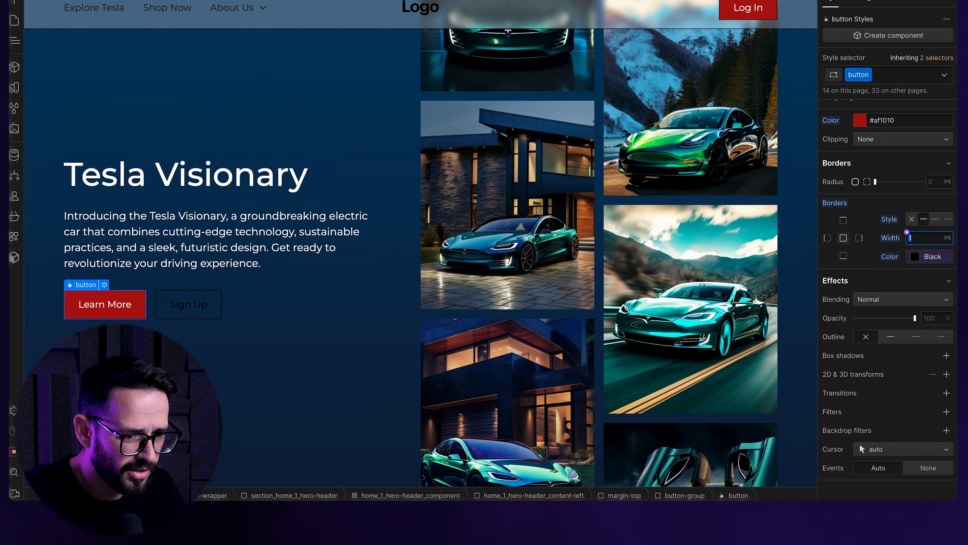
left_click(362, 166)
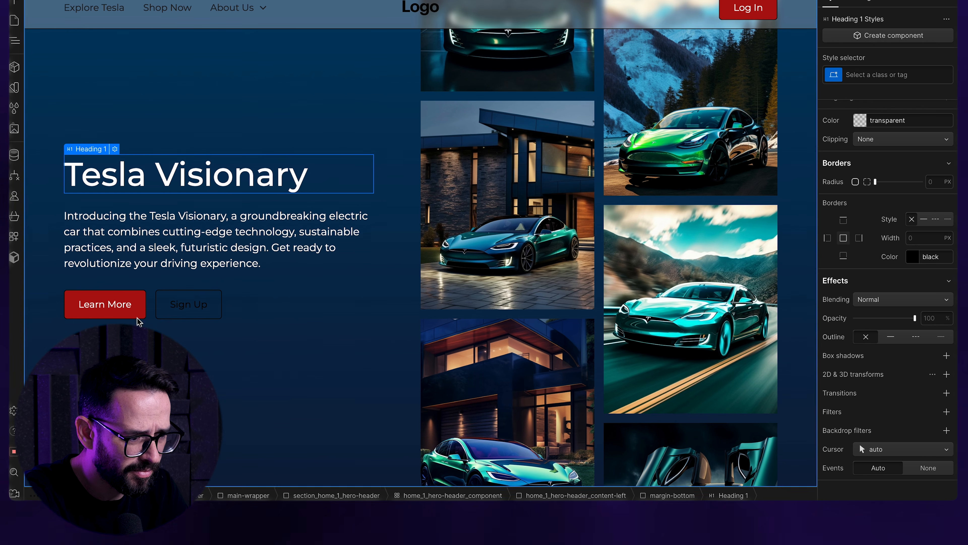
Link the Learn More button's background color to the White variable
left_click(115, 305)
scroll(877, 229, "up", 3)
left_click(860, 196)
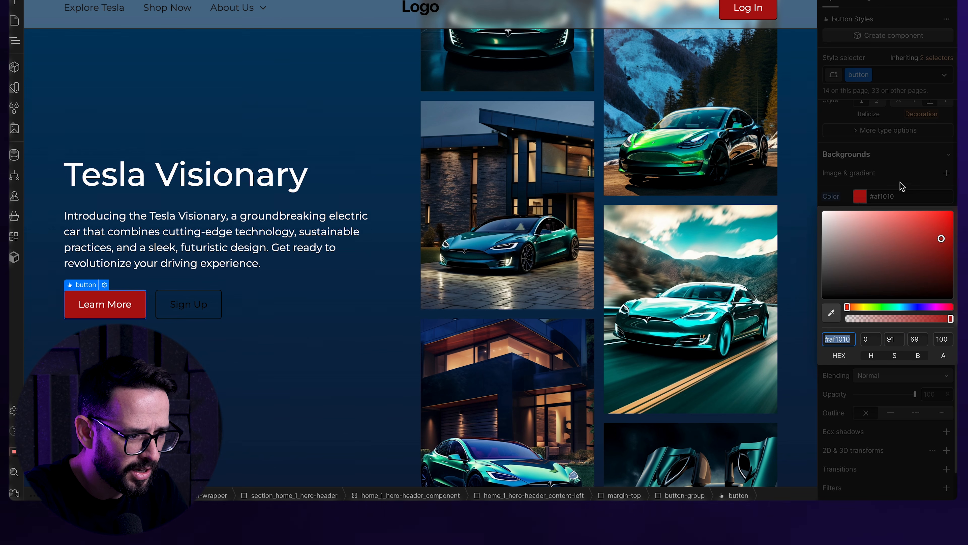
left_click(855, 192)
left_click(858, 277)
scroll(864, 162, "up", 3)
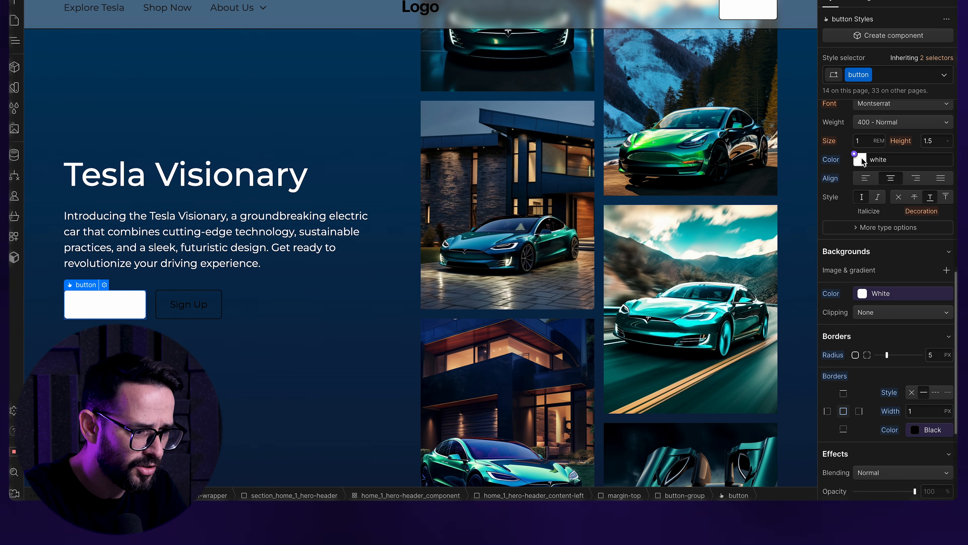
Link the text color of the button class to the Black variable
left_click(859, 159)
left_click(854, 154)
left_click(843, 216)
scroll(875, 246, "down", 5)
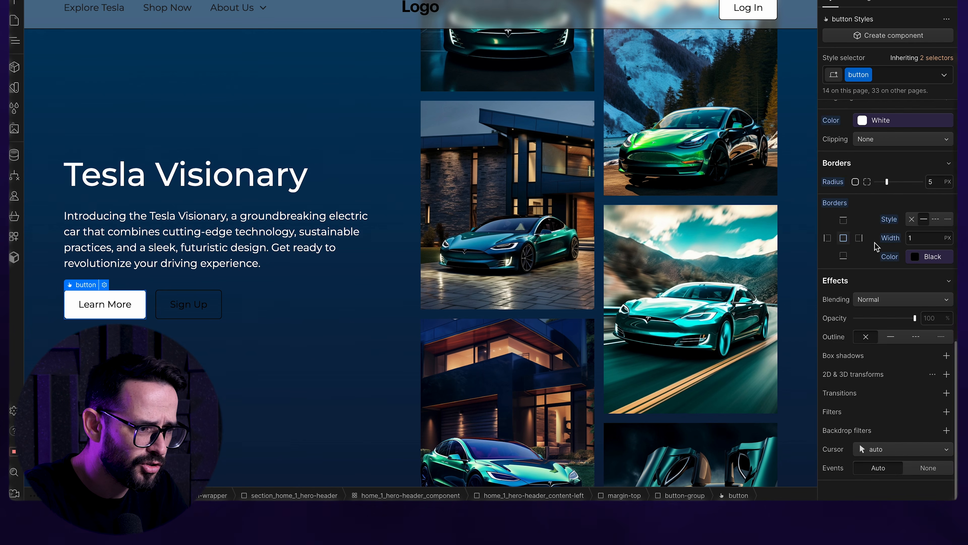
scroll(875, 247, "up", 2)
scroll(883, 251, "up", 2)
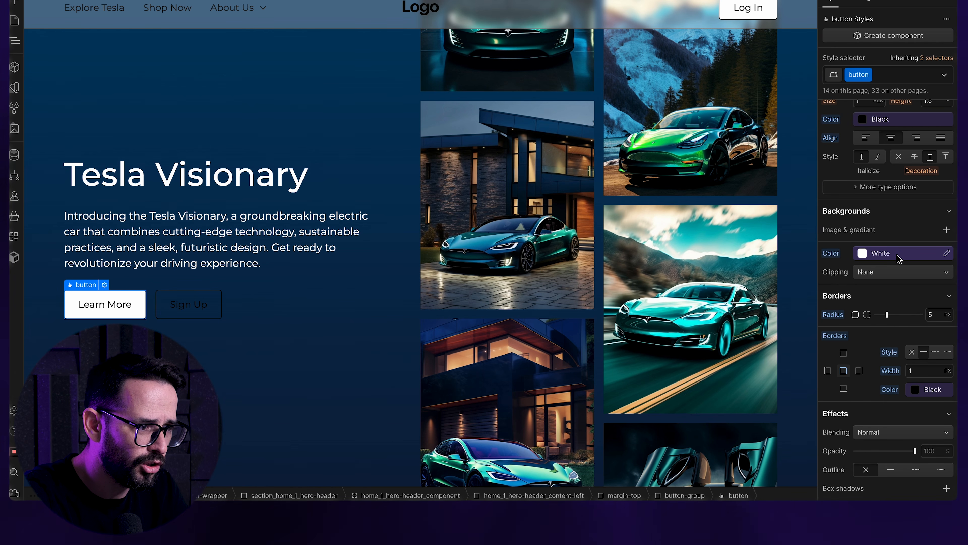
Switch to Photoshop, try Select Subject on the logo image, and clear the selection
left_click(939, 258)
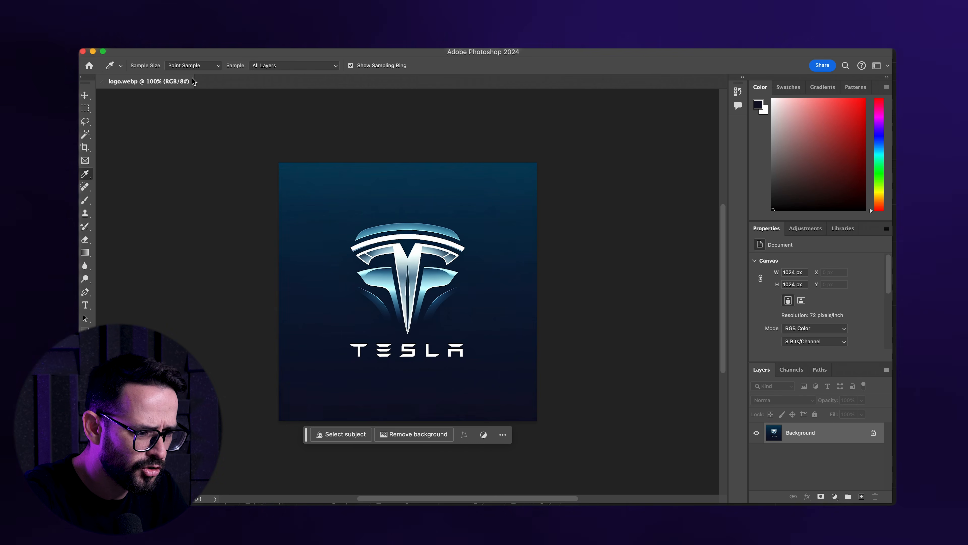
left_click(344, 437)
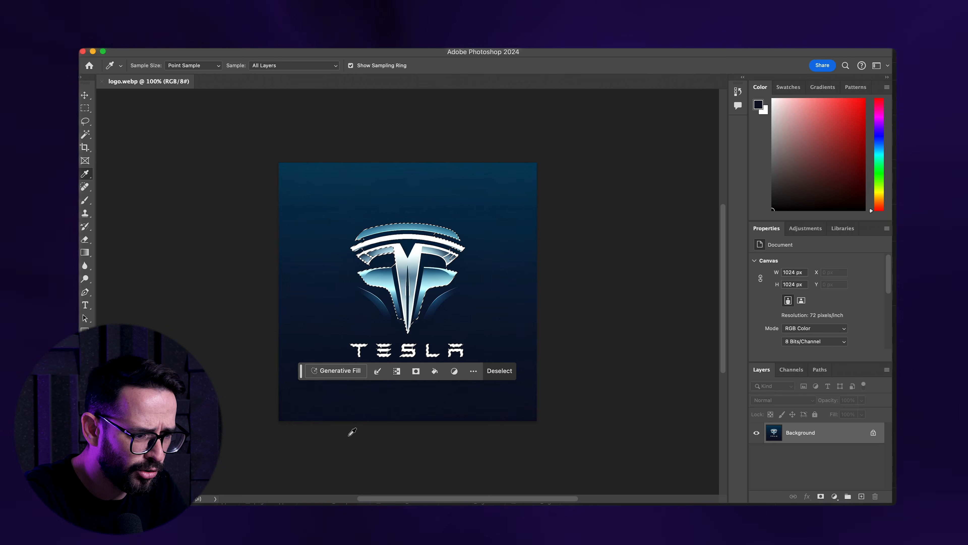
key("super+d")
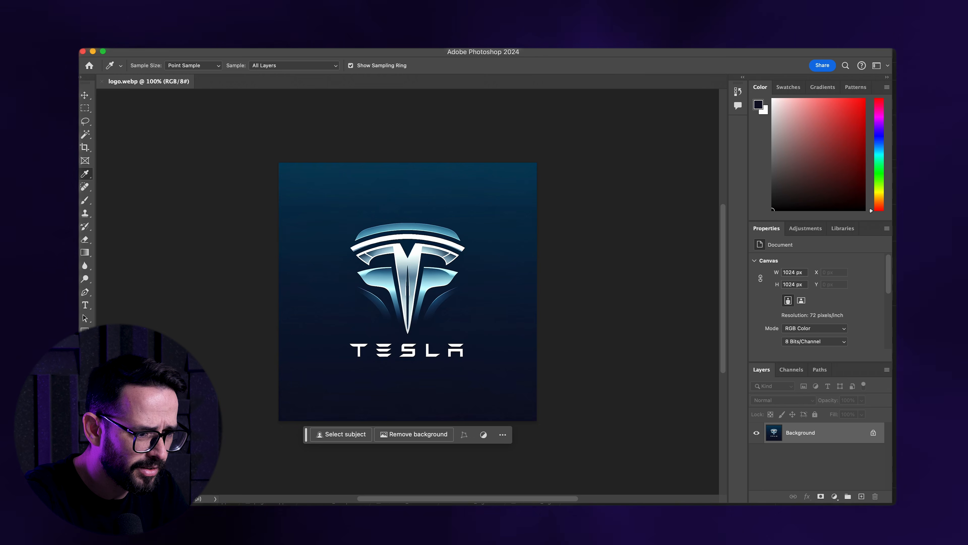
Isolate the logo with Color Range by sampling its blue background, and copy it to a new layer
left_click(248, 1)
mouse_move(275, 0)
left_click(332, 75)
left_click(530, 183)
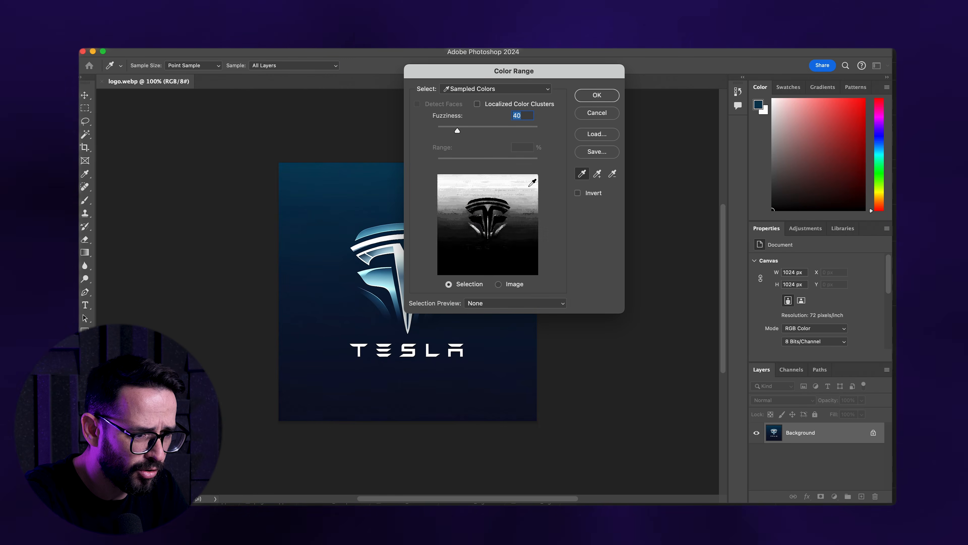
left_click(612, 96)
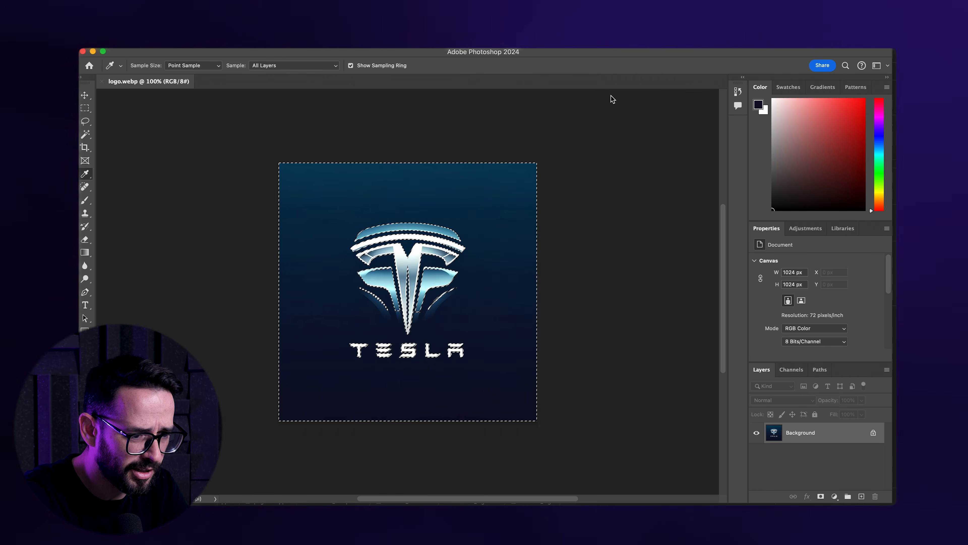
key("super+j")
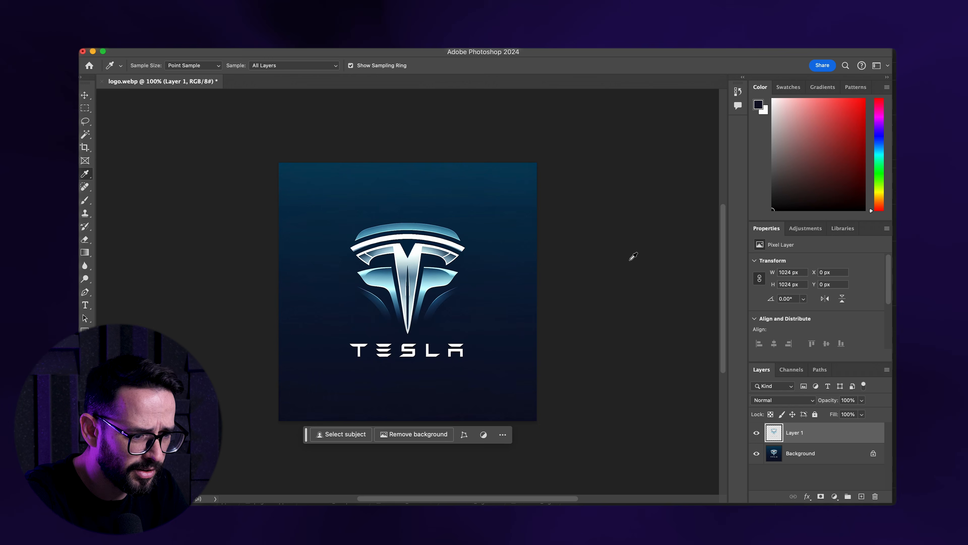
Hide the Background layer and crop the canvas tightly around the Tesla logo, to about 510 by 589 px
left_click(760, 457)
key("c")
left_click_drag(337, 216, 476, 367)
left_click_drag(341, 286, 345, 285)
left_click_drag(408, 367, 410, 365)
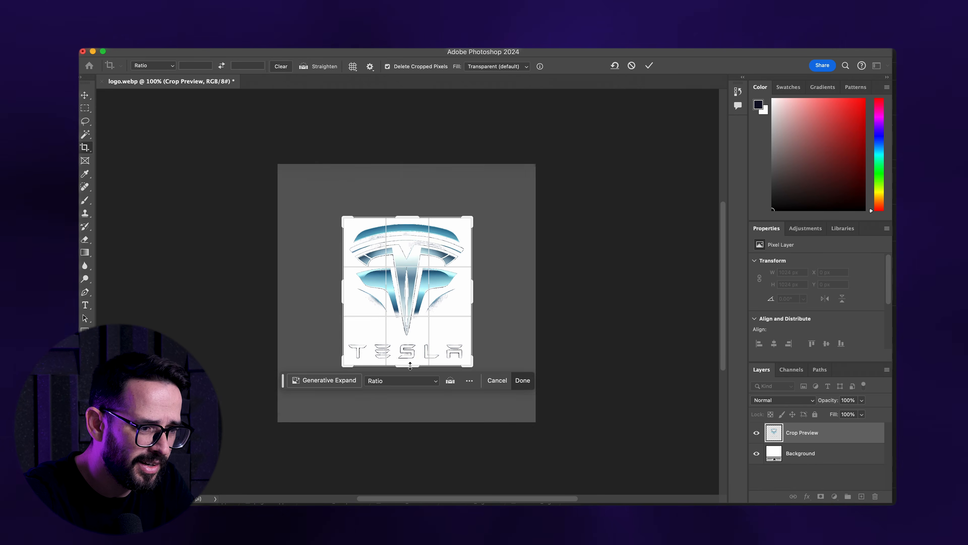
key("Return")
Export the cropped logo for the web as a transparent PNG named logo-transparent
key("alt+shift+super+s")
left_click(665, 69)
left_click(659, 98)
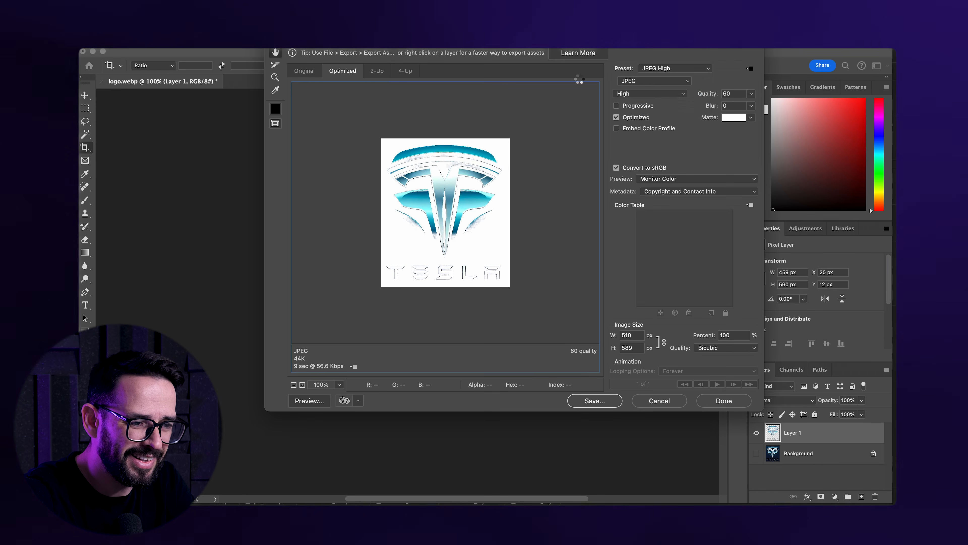
left_click(593, 401)
left_click(501, 73)
type("-transparent")
key("Return")
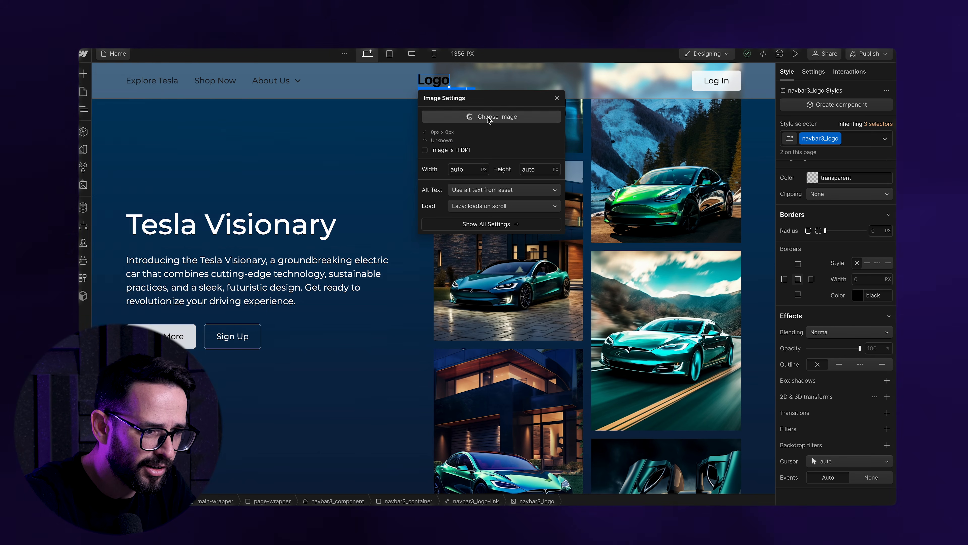
Switch to Webflow, use logo-transparent.png as the navbar3_logo image, and show the page's element hierarchy
left_click(497, 116)
left_click(203, 88)
double_click(364, 178)
double_click(373, 178)
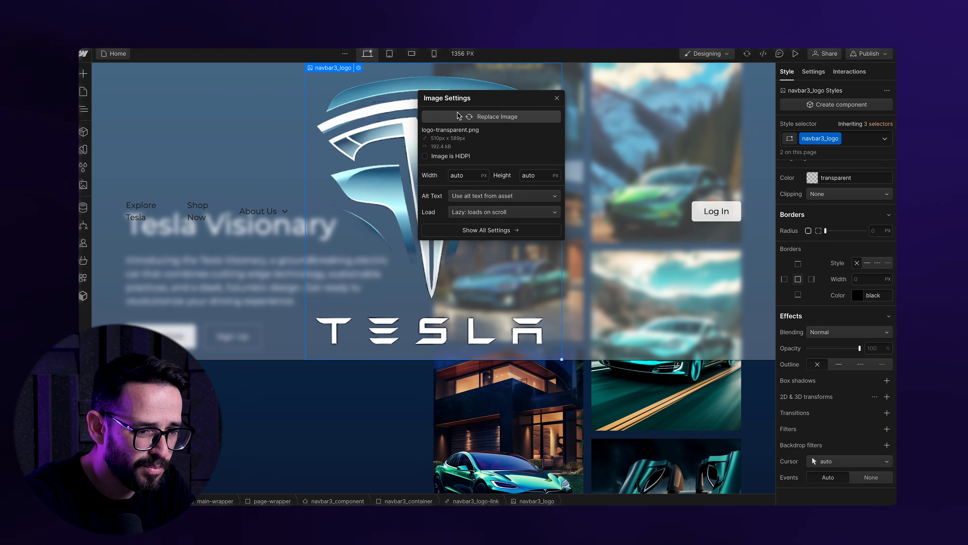
left_click(445, 93)
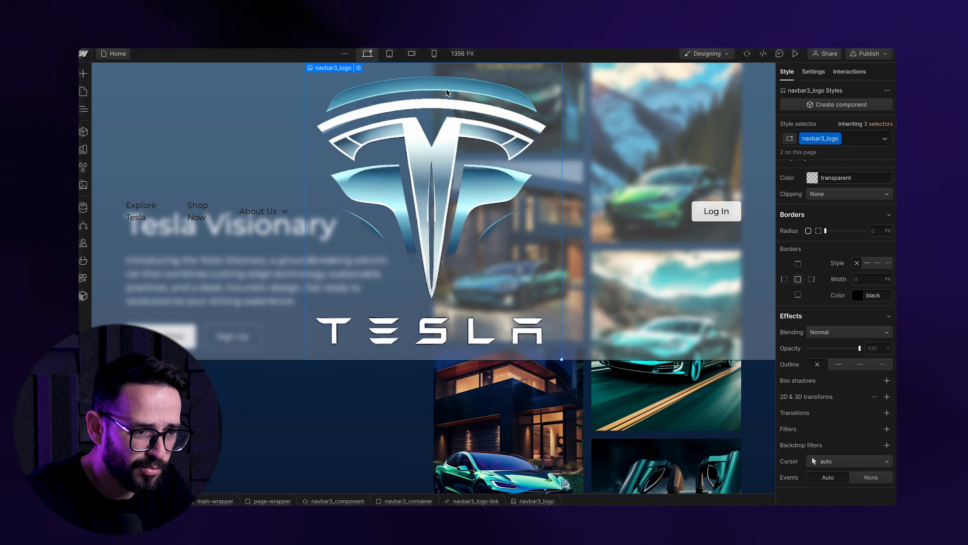
left_click(84, 110)
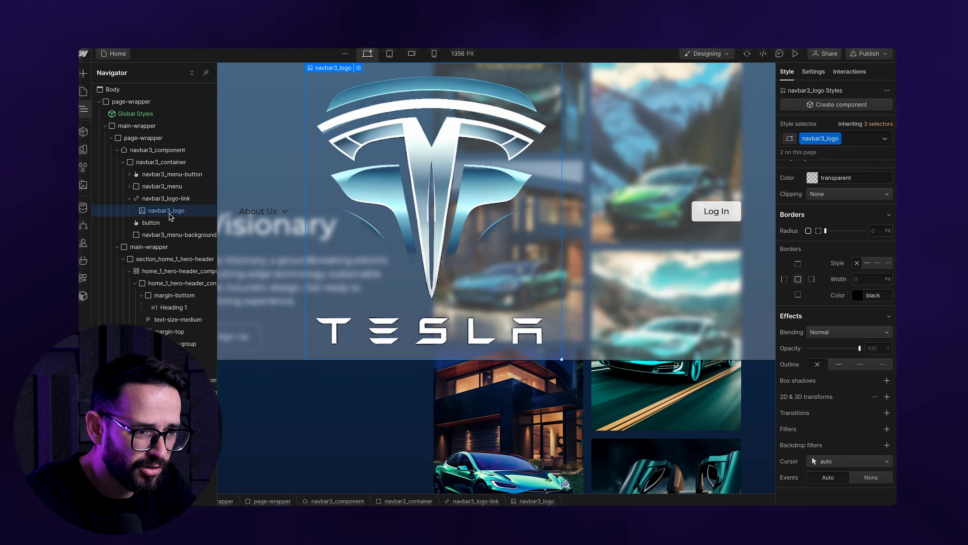
Set the navbar3_logo-link to 100 px wide and 100 px high, and fit the navbar3_logo image to the same size
scroll(838, 344, "up", 10)
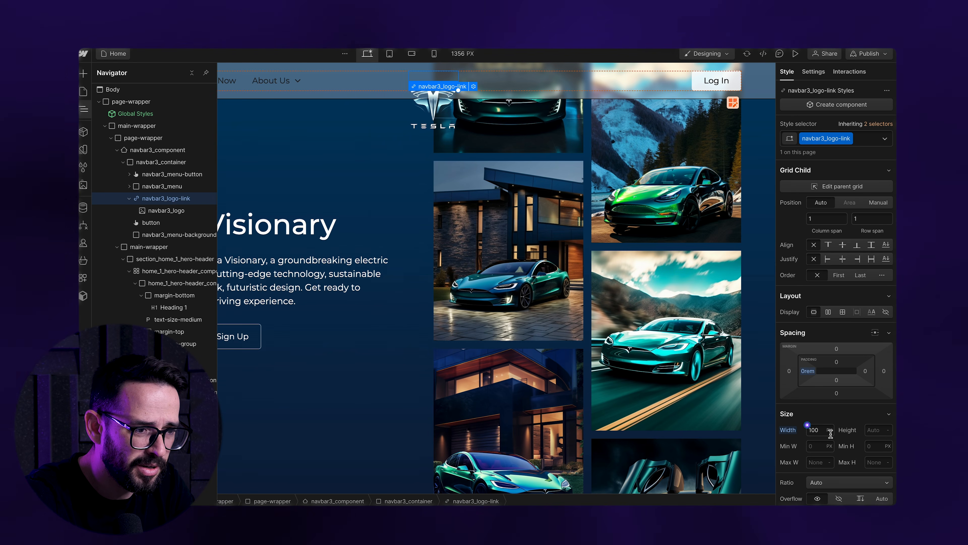
type("100")
key("Return")
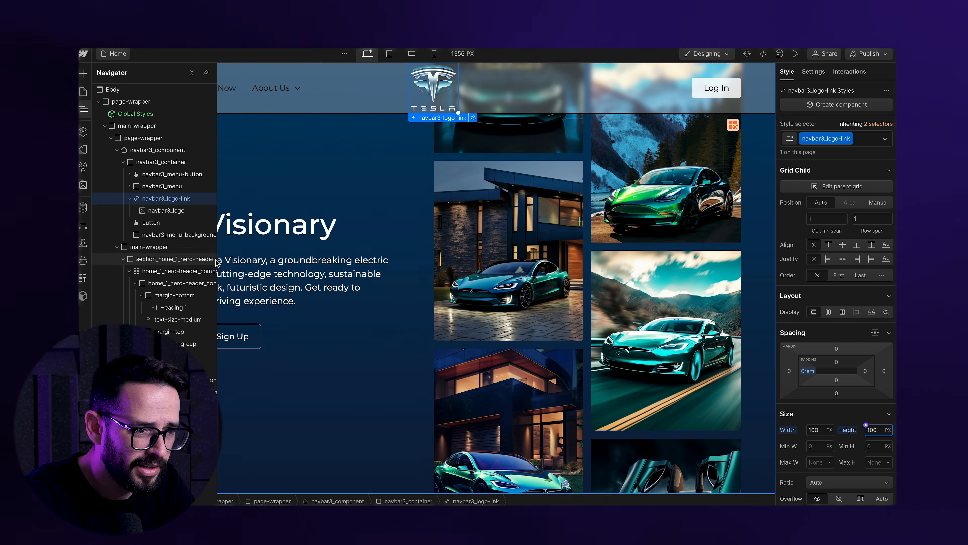
left_click(167, 211)
left_click_drag(849, 453, 849, 459)
left_click(165, 199)
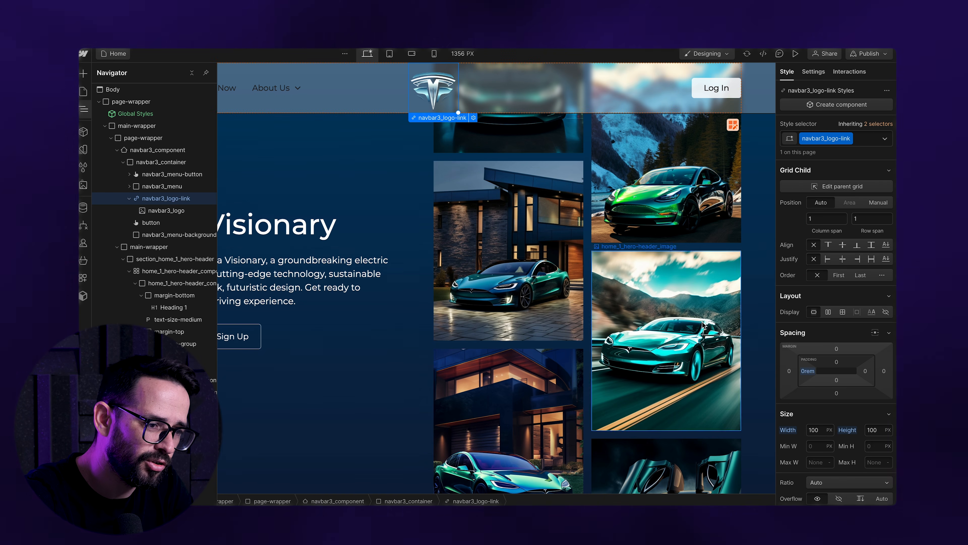
Set the navbar3_logo-link's height to 68 px
left_click(873, 430)
type("70")
key("Down")
key("Down")
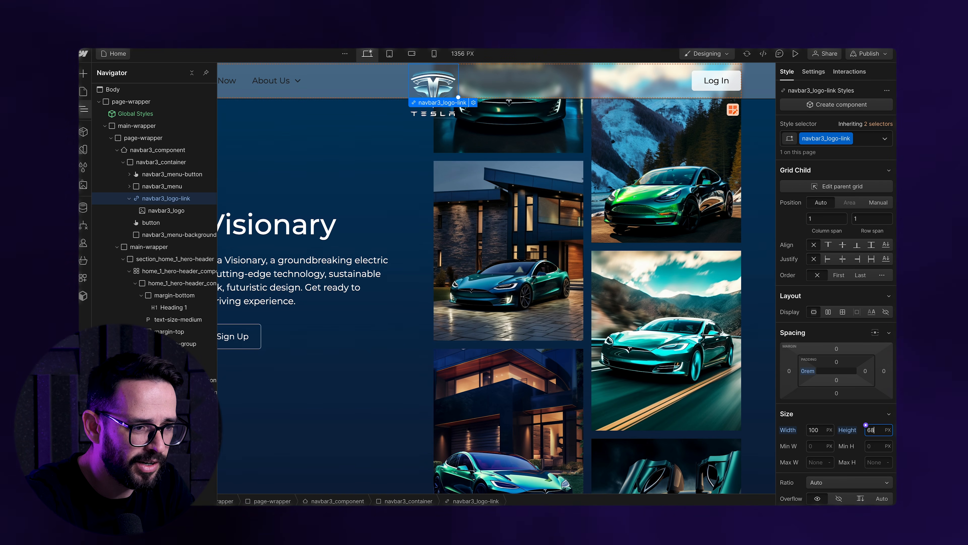
left_click(315, 159)
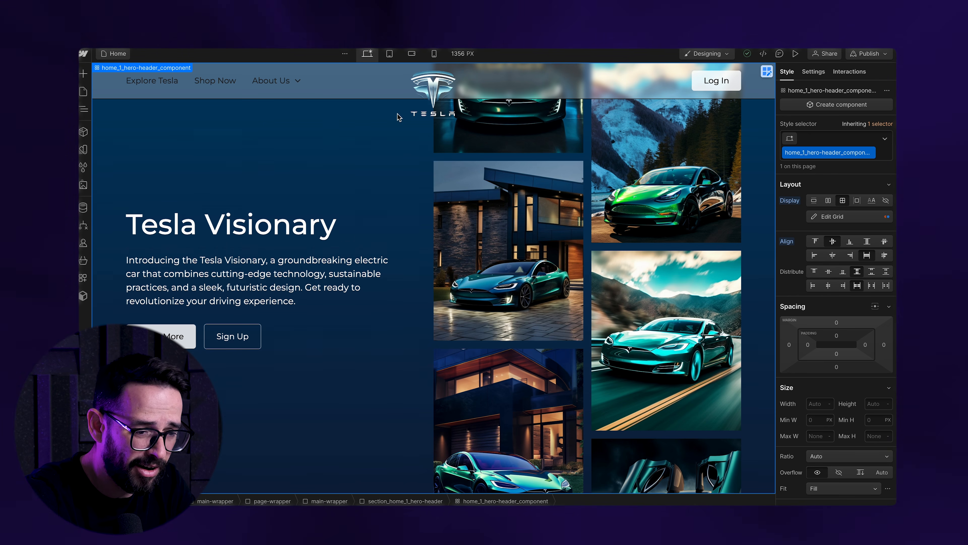
Switch to Photoshop and crop the TESLA lettering off below the emblem, reducing the canvas height to about 481 px
key("super+Tab")
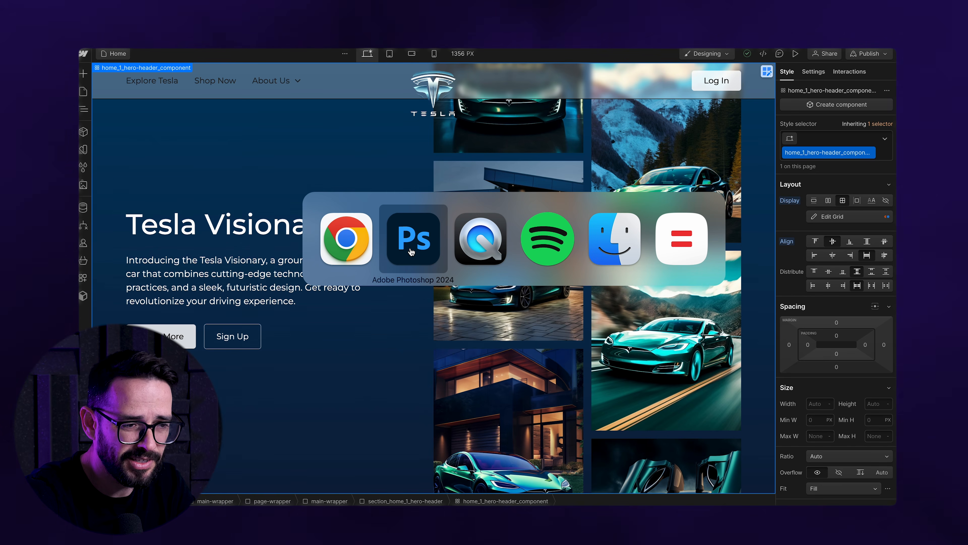
left_click(411, 248)
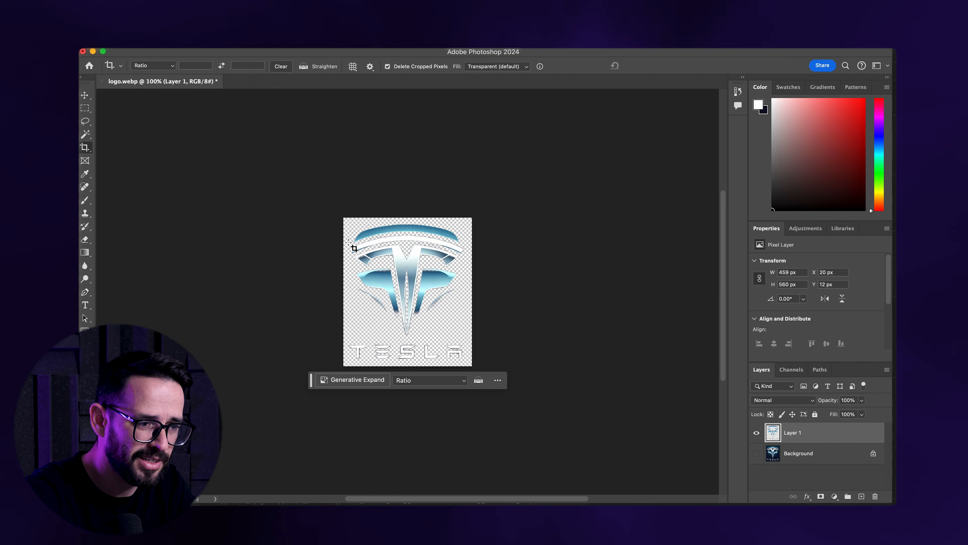
key("m")
key("c")
left_click_drag(415, 368, 414, 340)
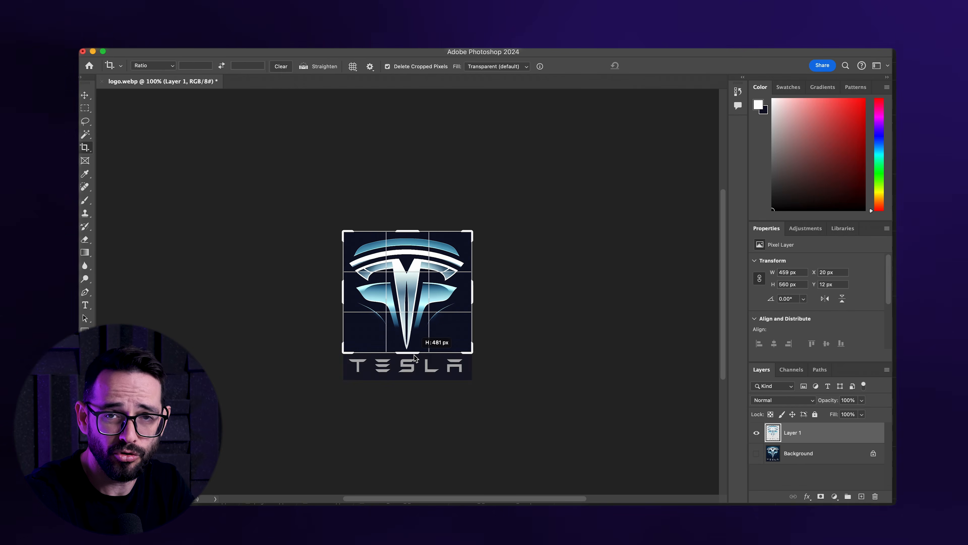
key("Return")
Export the emblem for the web as a PNG-24 with transparency
key("super+alt+shift+s")
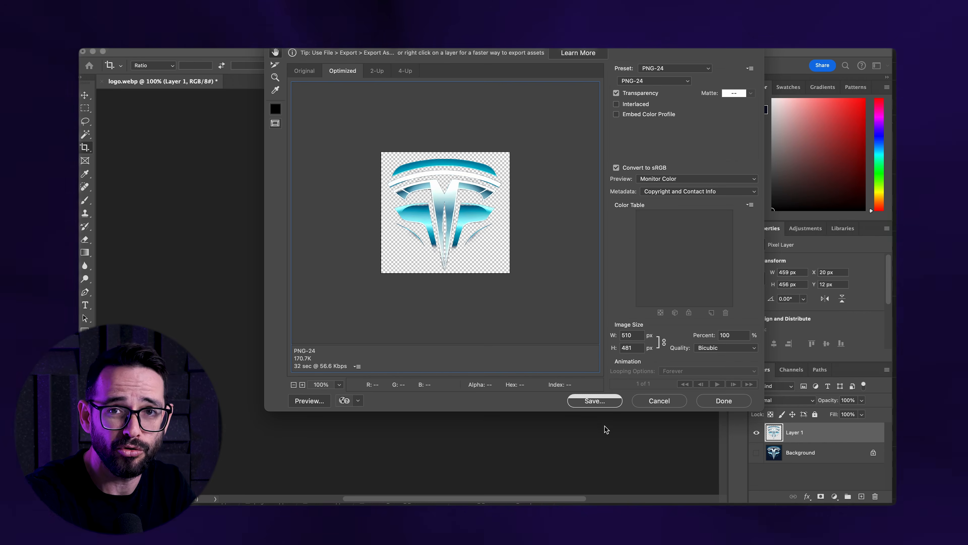
left_click(594, 401)
left_click(681, 488)
left_click(534, 332)
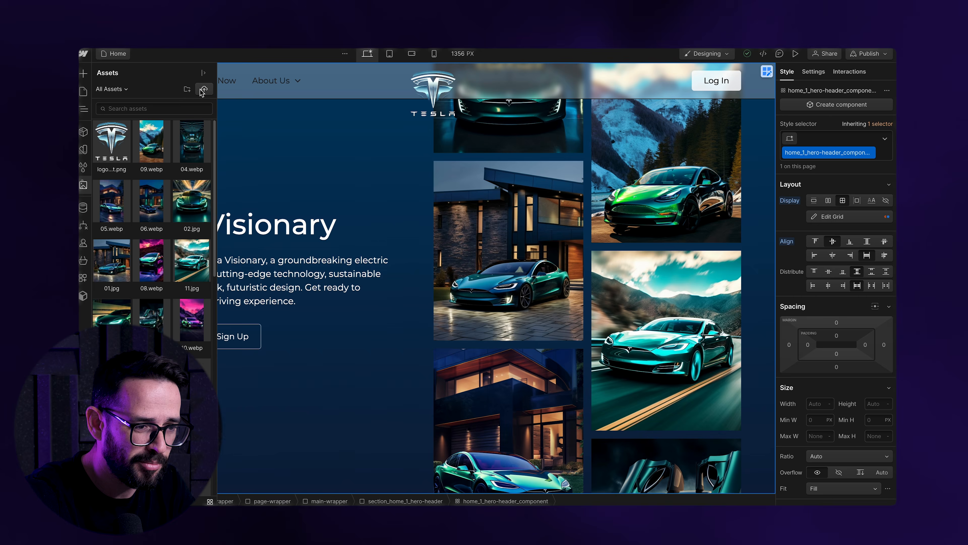
Switch to Webflow, upload the emblem-only PNG to the assets, and use it as the navbar3_logo image
left_click(203, 89)
double_click(367, 183)
double_click(456, 91)
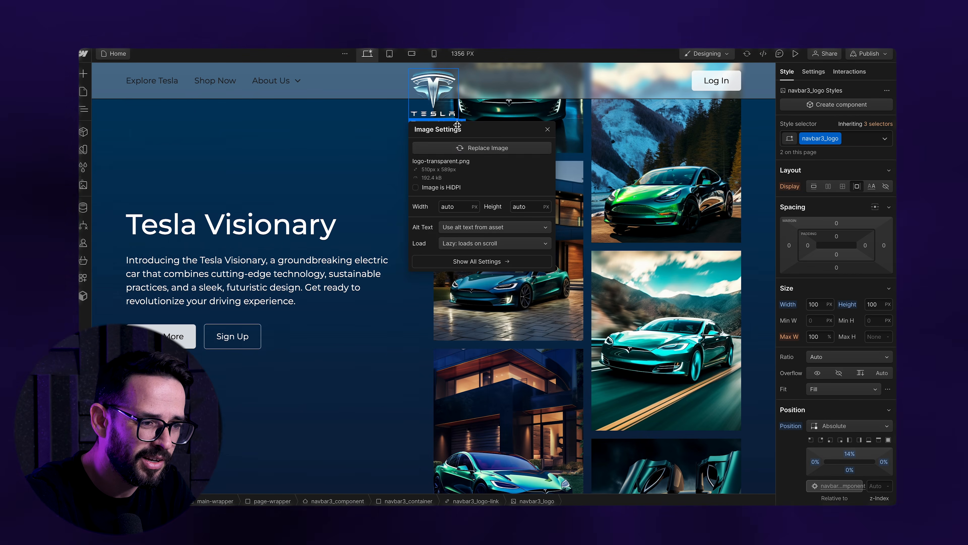
left_click(547, 130)
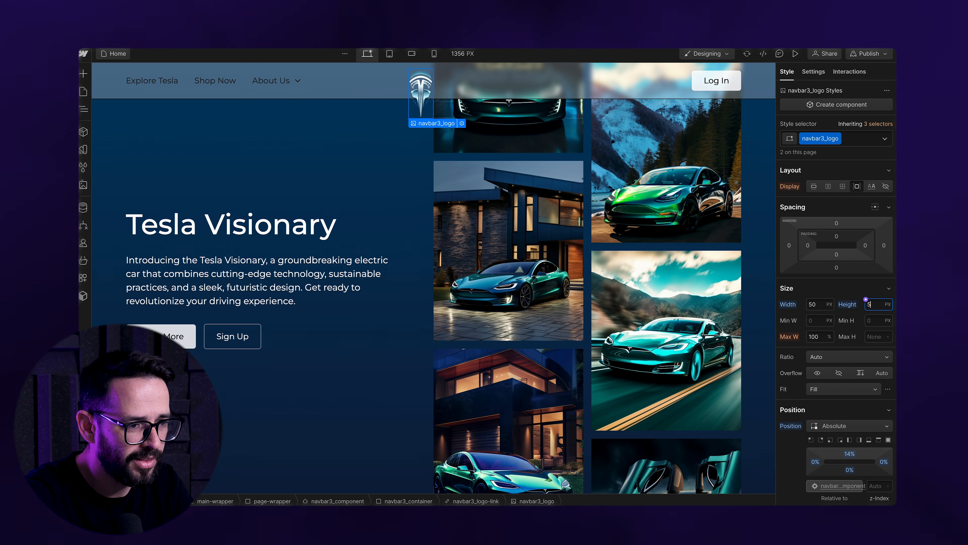
Size the navbar logo image to 50 by 50 px and narrow the navbar3_logo-link to match it
left_click(345, 145)
left_click(380, 98)
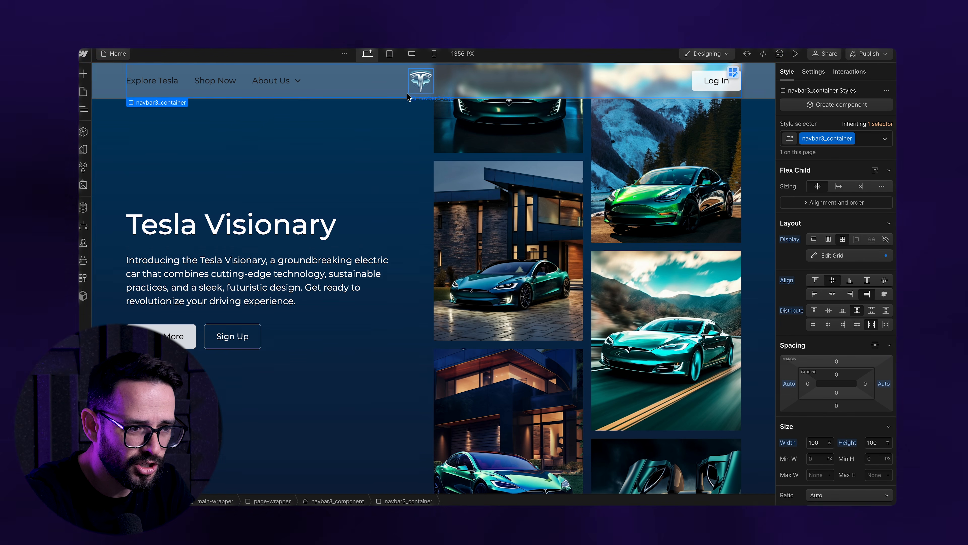
key("z")
left_click(165, 198)
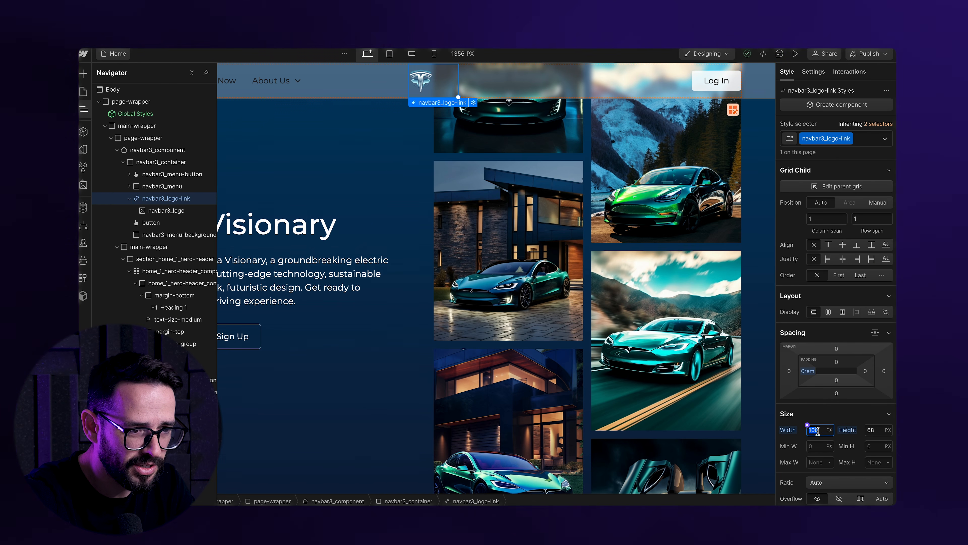
left_click(433, 85)
left_click(849, 453)
key("Return")
Change the navbar3_component's background color to the dark navy #04002e
left_click(361, 96)
scroll(859, 360, "down", 9)
scroll(829, 342, "down", 2)
left_click(812, 367)
left_click(862, 463)
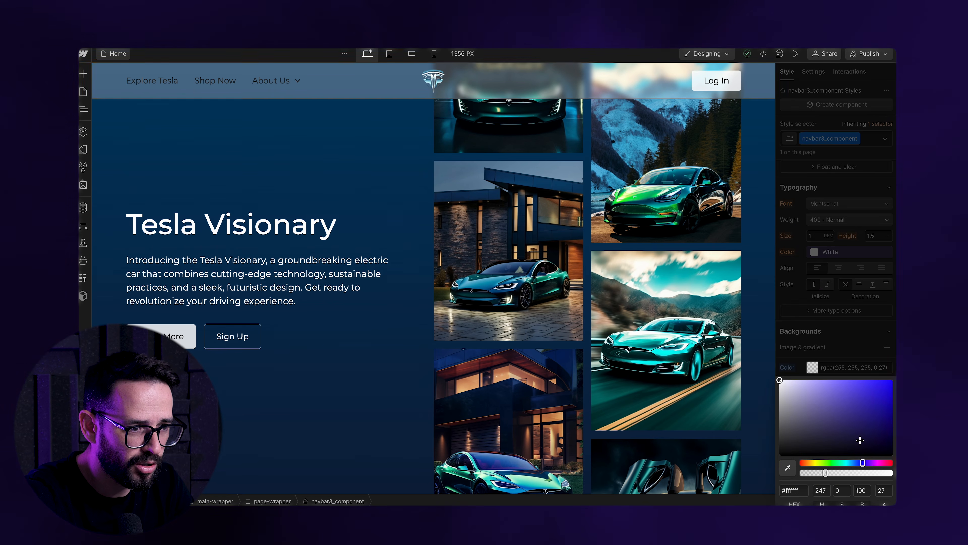
left_click_drag(859, 441, 890, 449)
Switch to Photoshop, sample the logo's dark blue background color, copy its value, and return to Webflow
key("super+Tab")
key("i")
left_click(463, 345)
left_click(758, 107)
key("super+Tab")
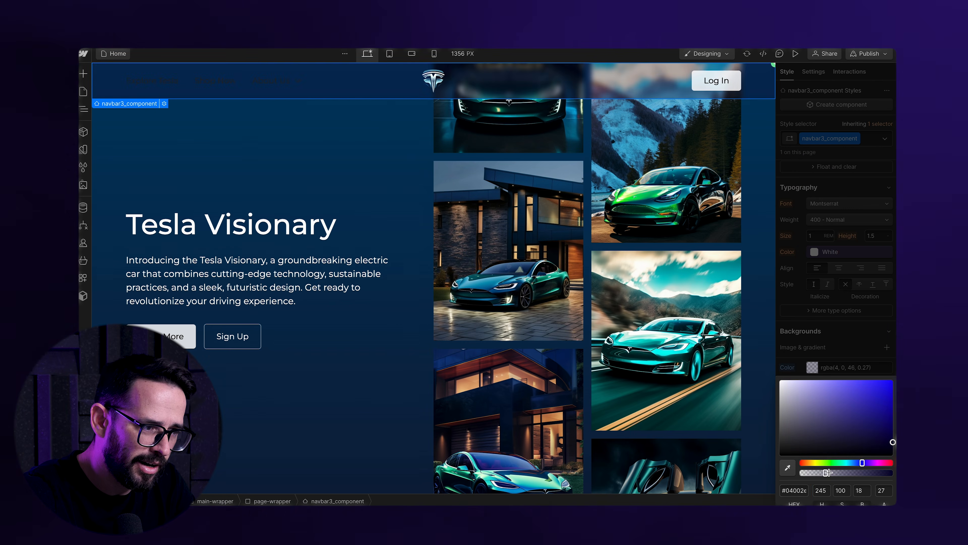
Apply the sampled dark blue to the navbar background at 62% opacity, as rgba(11, 23, 48, 0.62)
key("Return")
left_click_drag(887, 472, 856, 471)
left_click(615, 298)
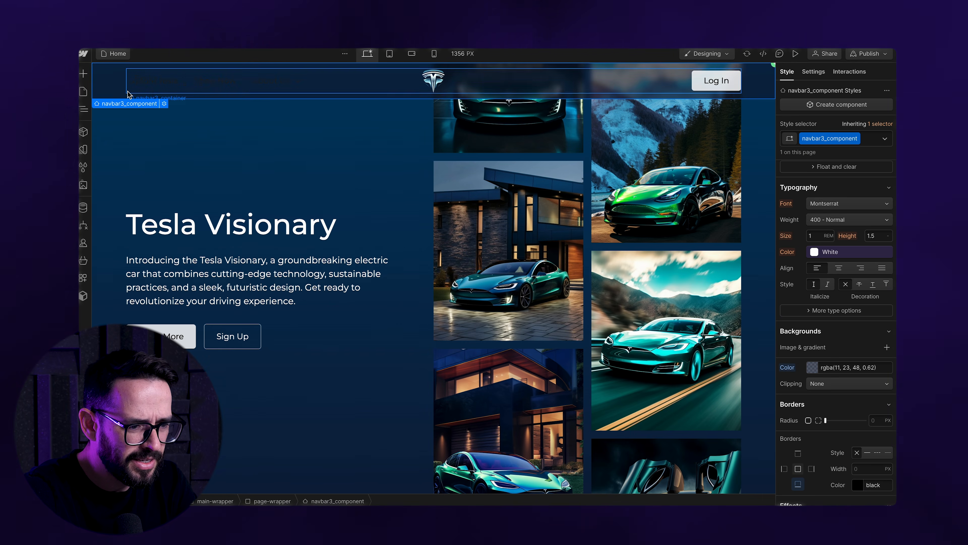
Set the text color of the Explore Tesla and Shop Now navbar links to White
left_click(132, 80)
scroll(852, 240, "down", 2)
scroll(813, 289, "up", 1)
left_click(826, 258)
left_click(809, 328)
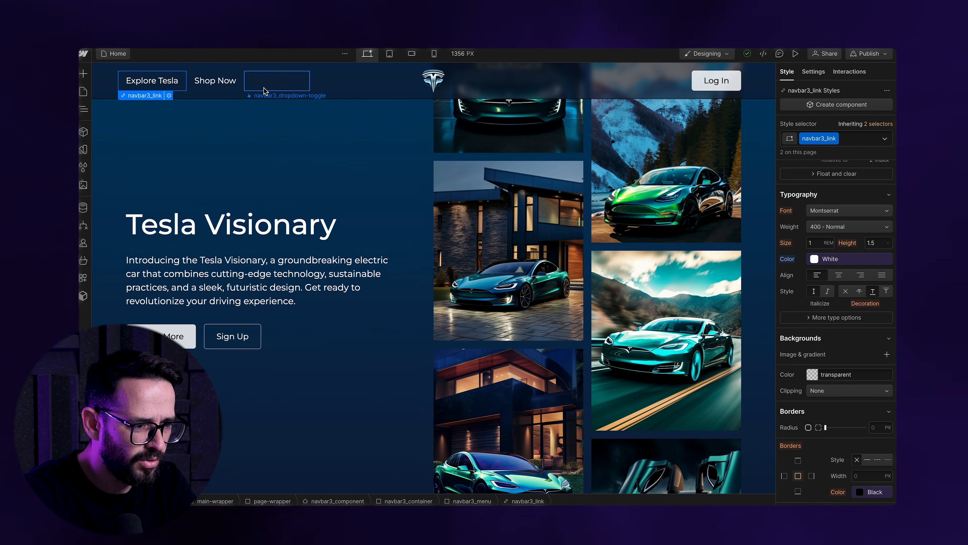
Set the text color of the About Us dropdown toggle in the navbar to White
left_click(266, 88)
left_click(271, 81)
left_click(83, 109)
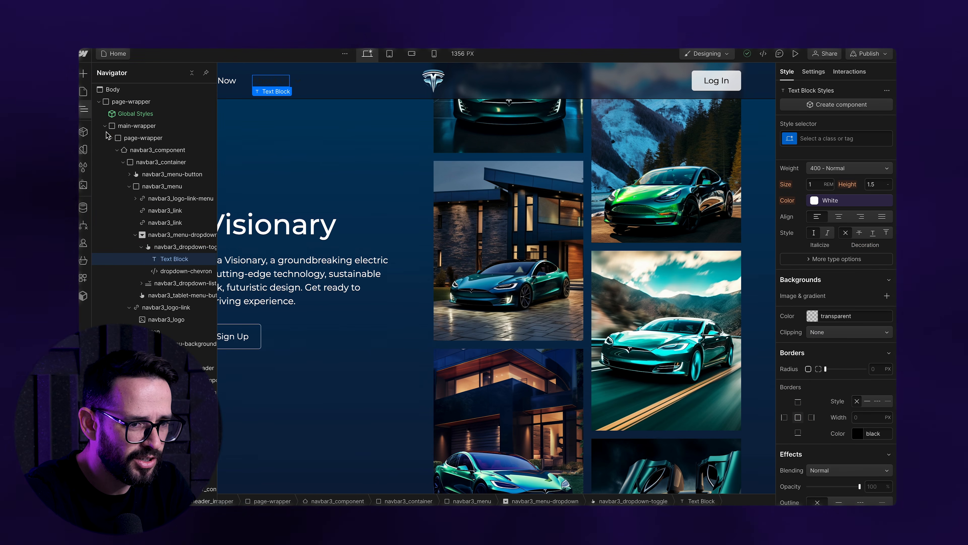
left_click(181, 250)
left_click(827, 318)
left_click(797, 385)
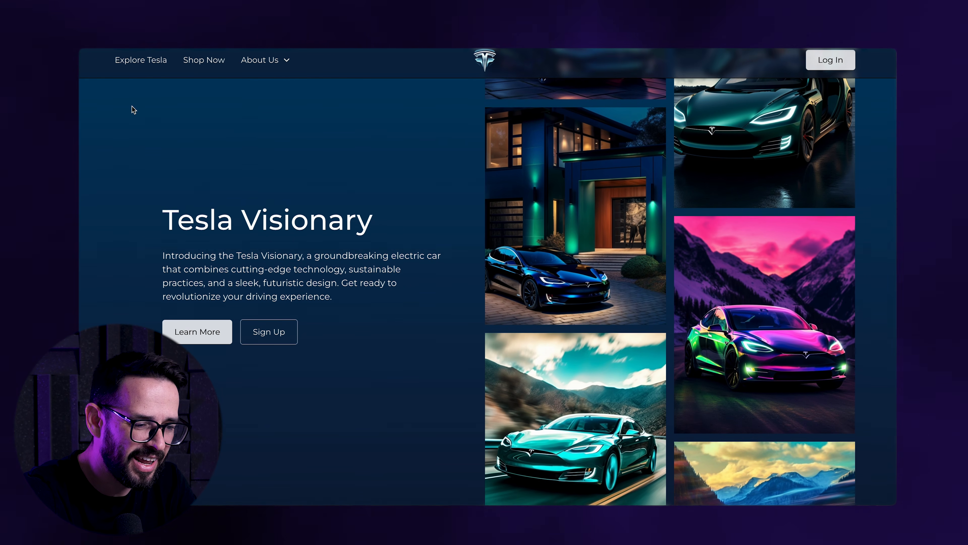
Preview the page and examine the navbar over the hero and color-shifting paint sections
scroll(132, 106, "down", 5)
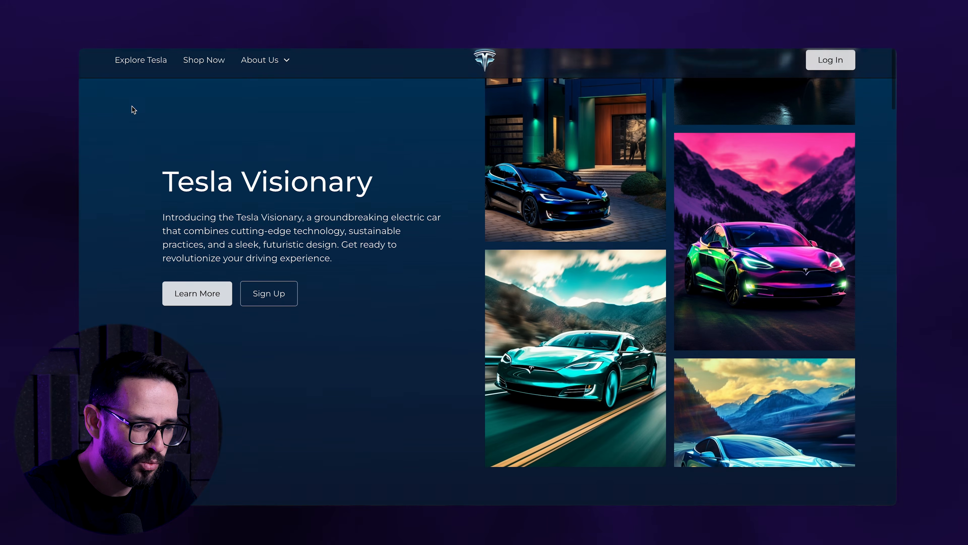
scroll(133, 110, "down", 5)
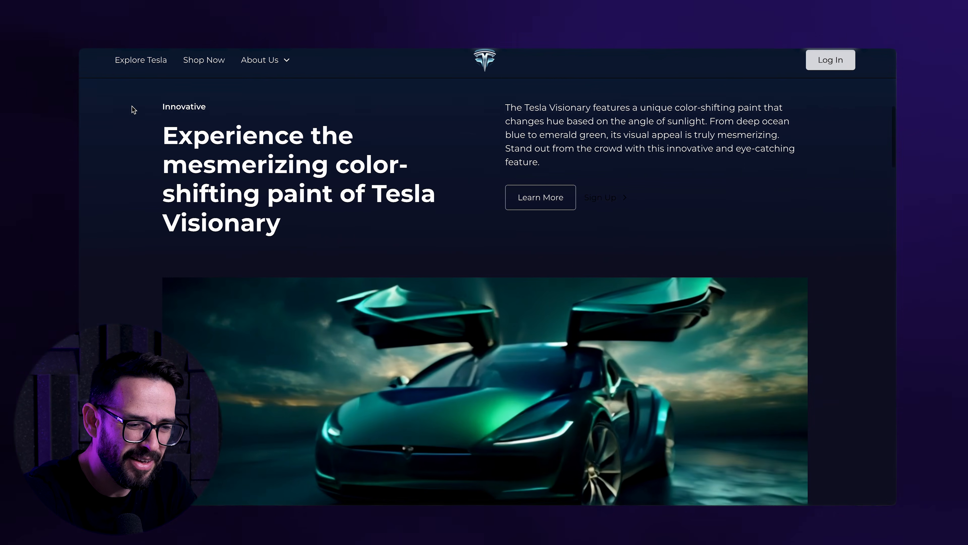
scroll(133, 110, "down", 1)
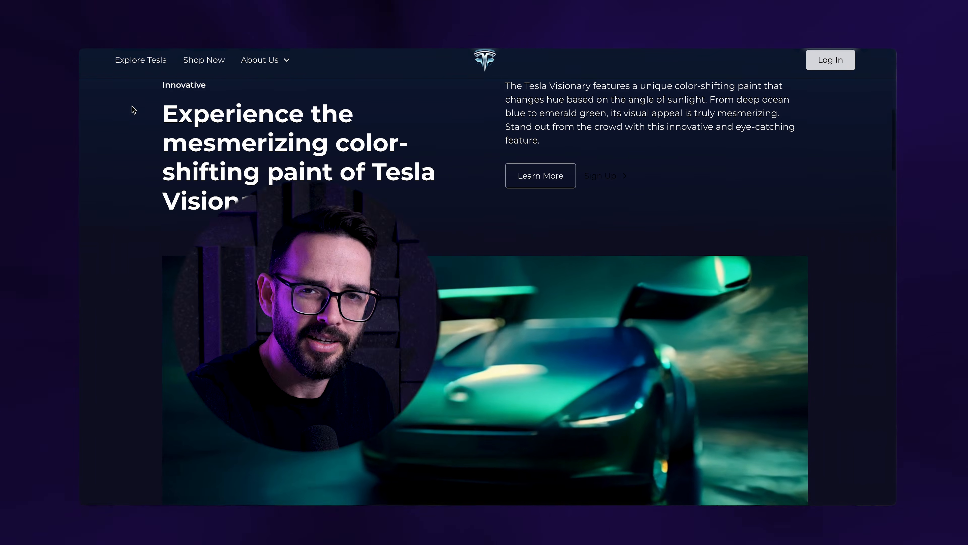